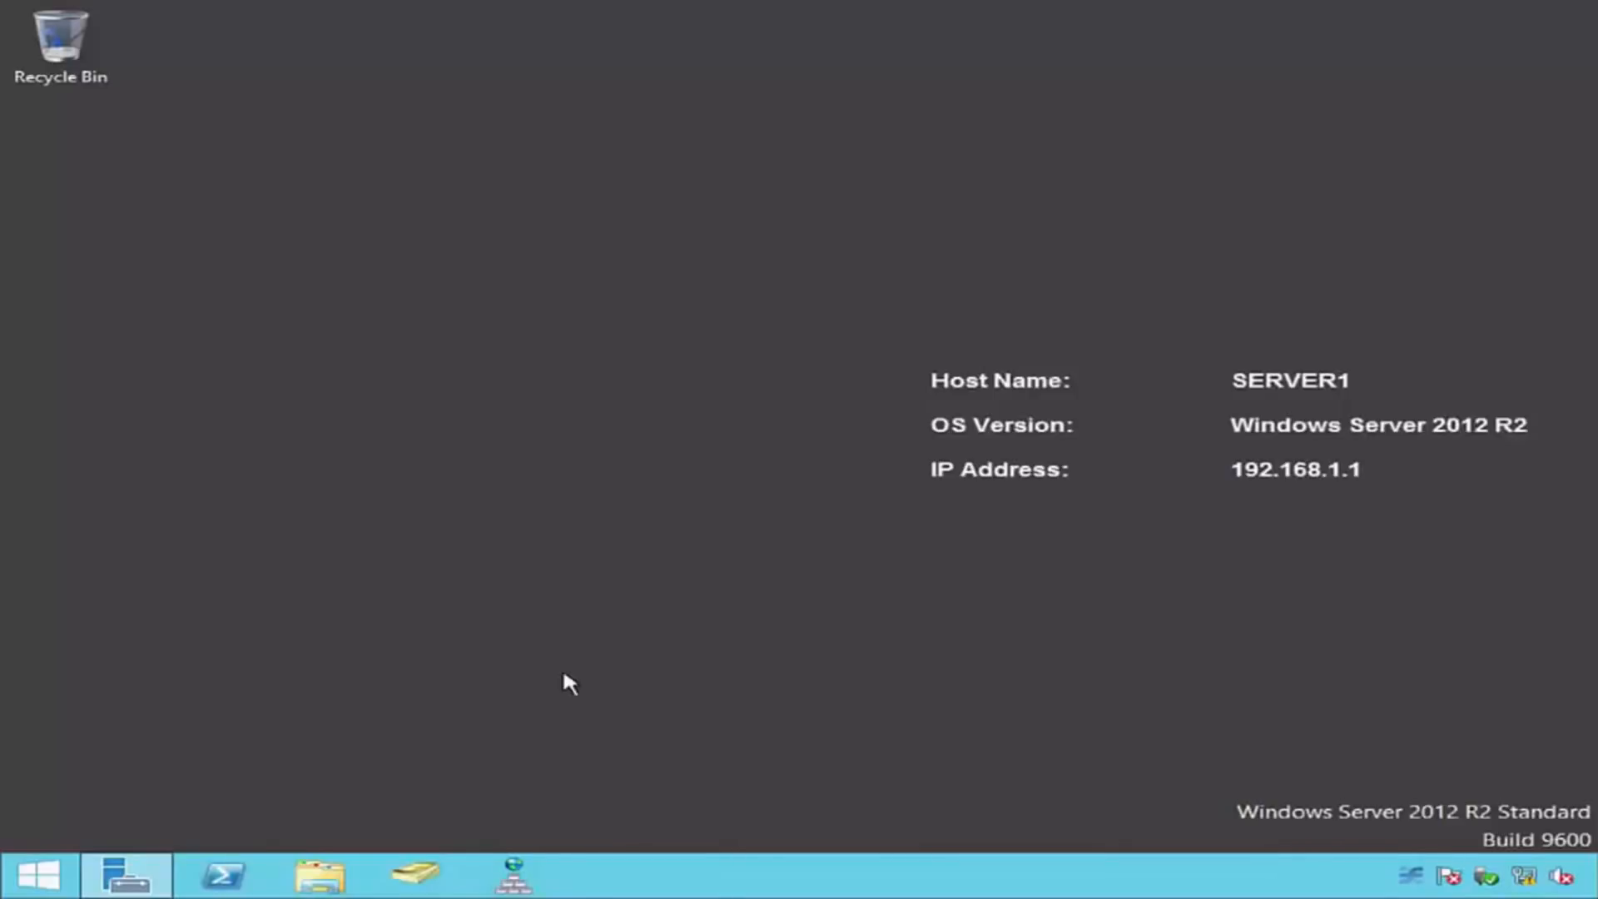
Step: Start the Add Roles and Features Wizard in Server Manager and advance to the server roles, keeping SERVER1 as the destination
{"action": "left_click", "coordinate": [133, 866]}
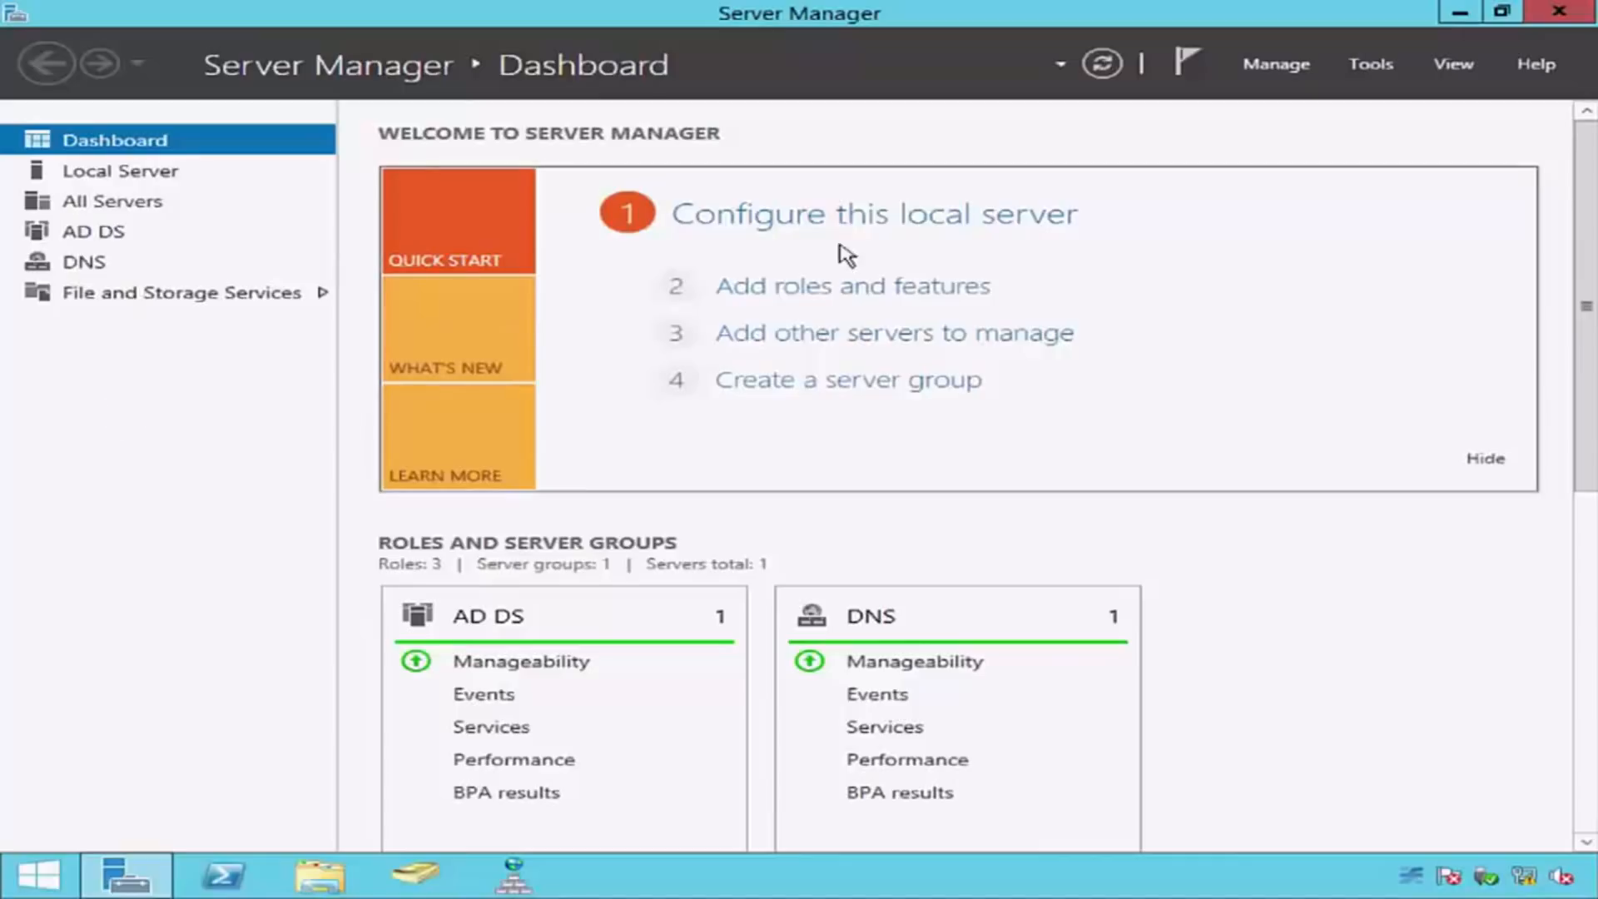
{"action": "left_click", "coordinate": [1300, 73]}
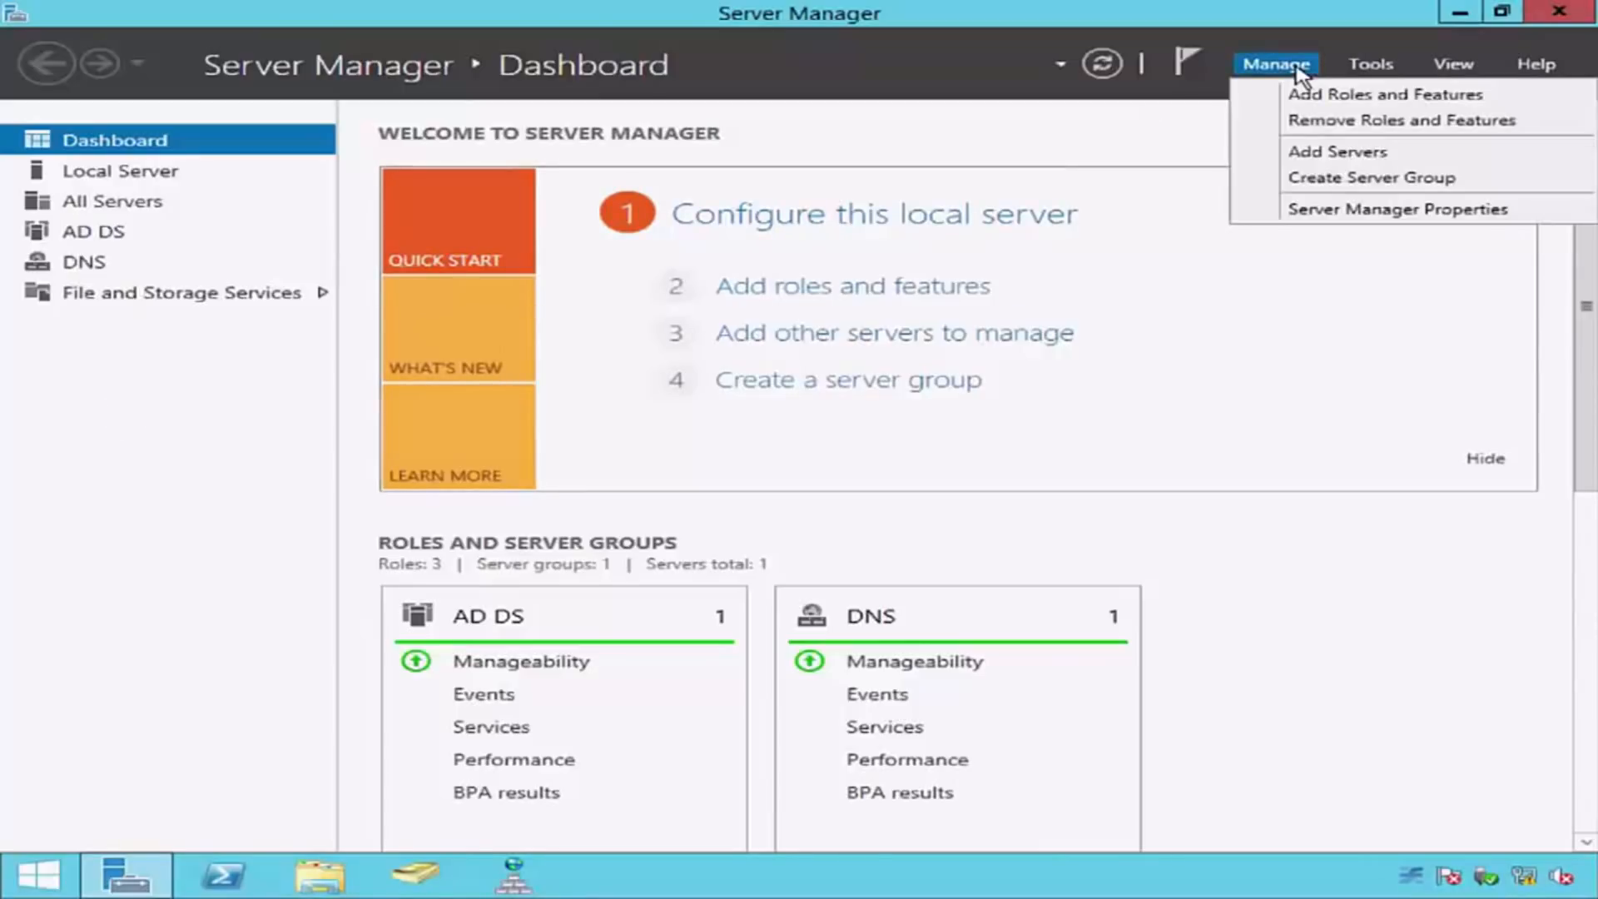
{"action": "left_click", "coordinate": [1331, 94]}
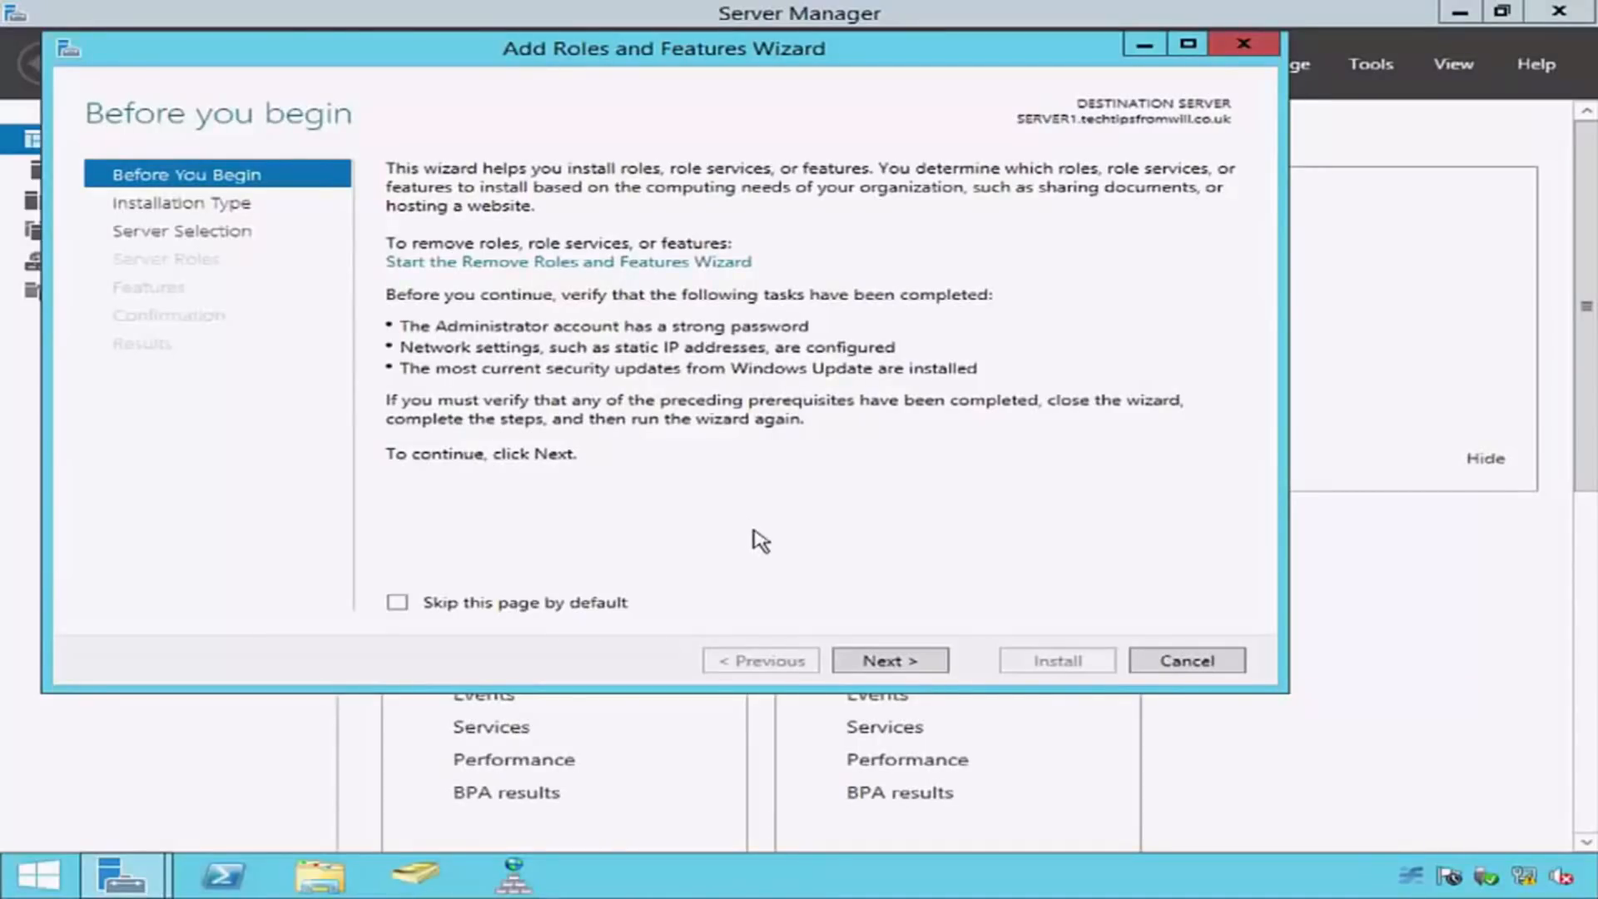
{"action": "left_click", "coordinate": [934, 663]}
{"action": "left_click", "coordinate": [933, 664]}
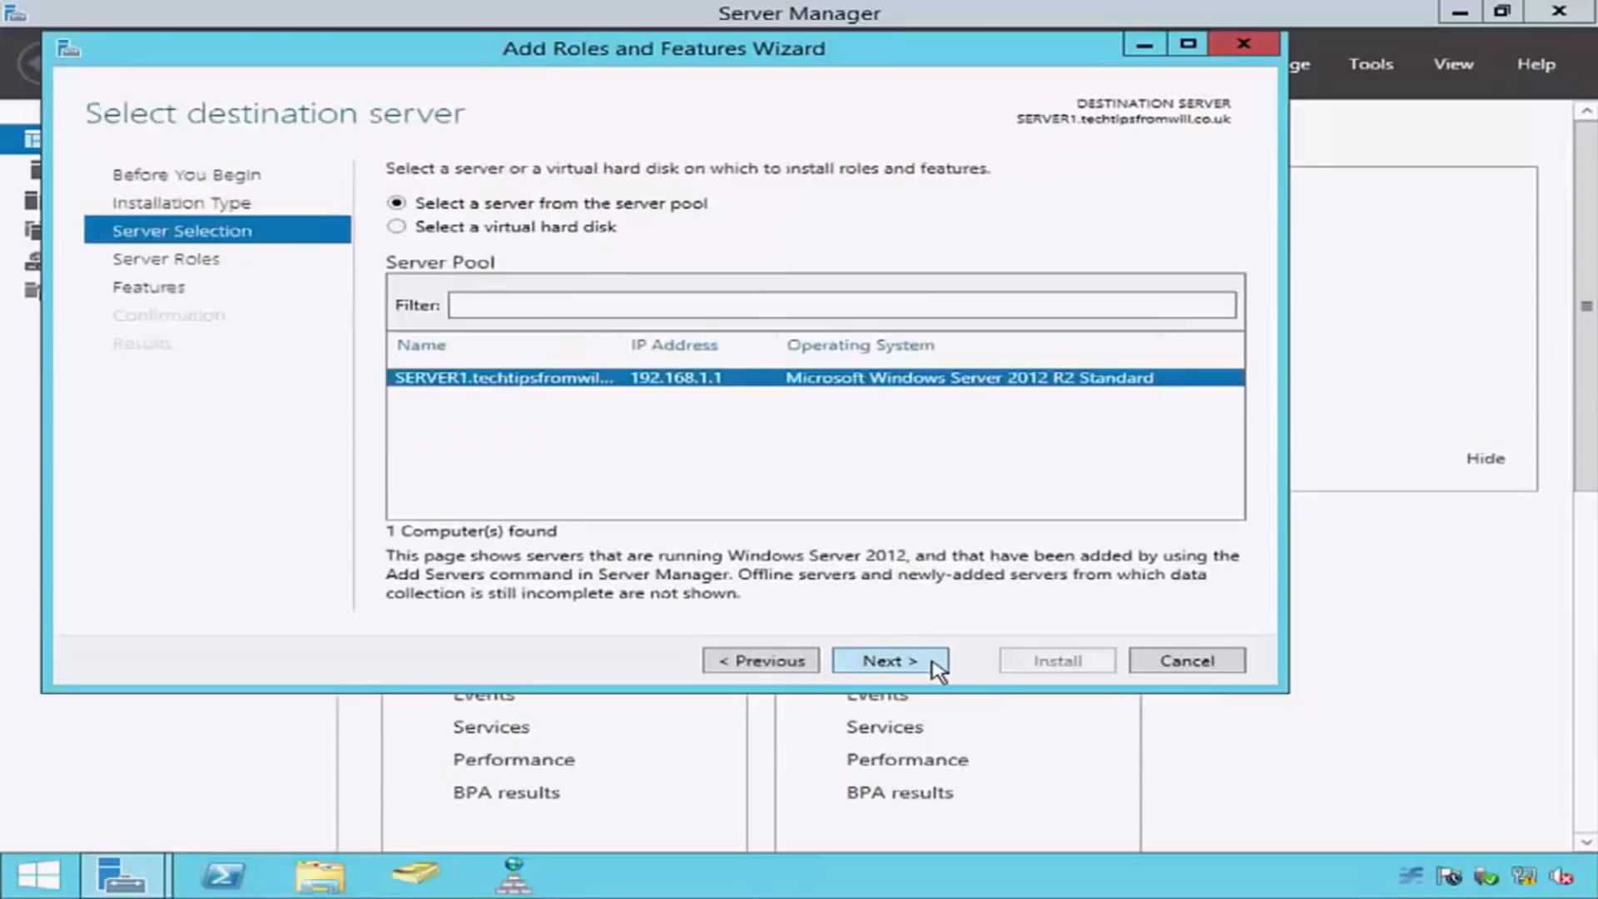
{"action": "left_click", "coordinate": [934, 664]}
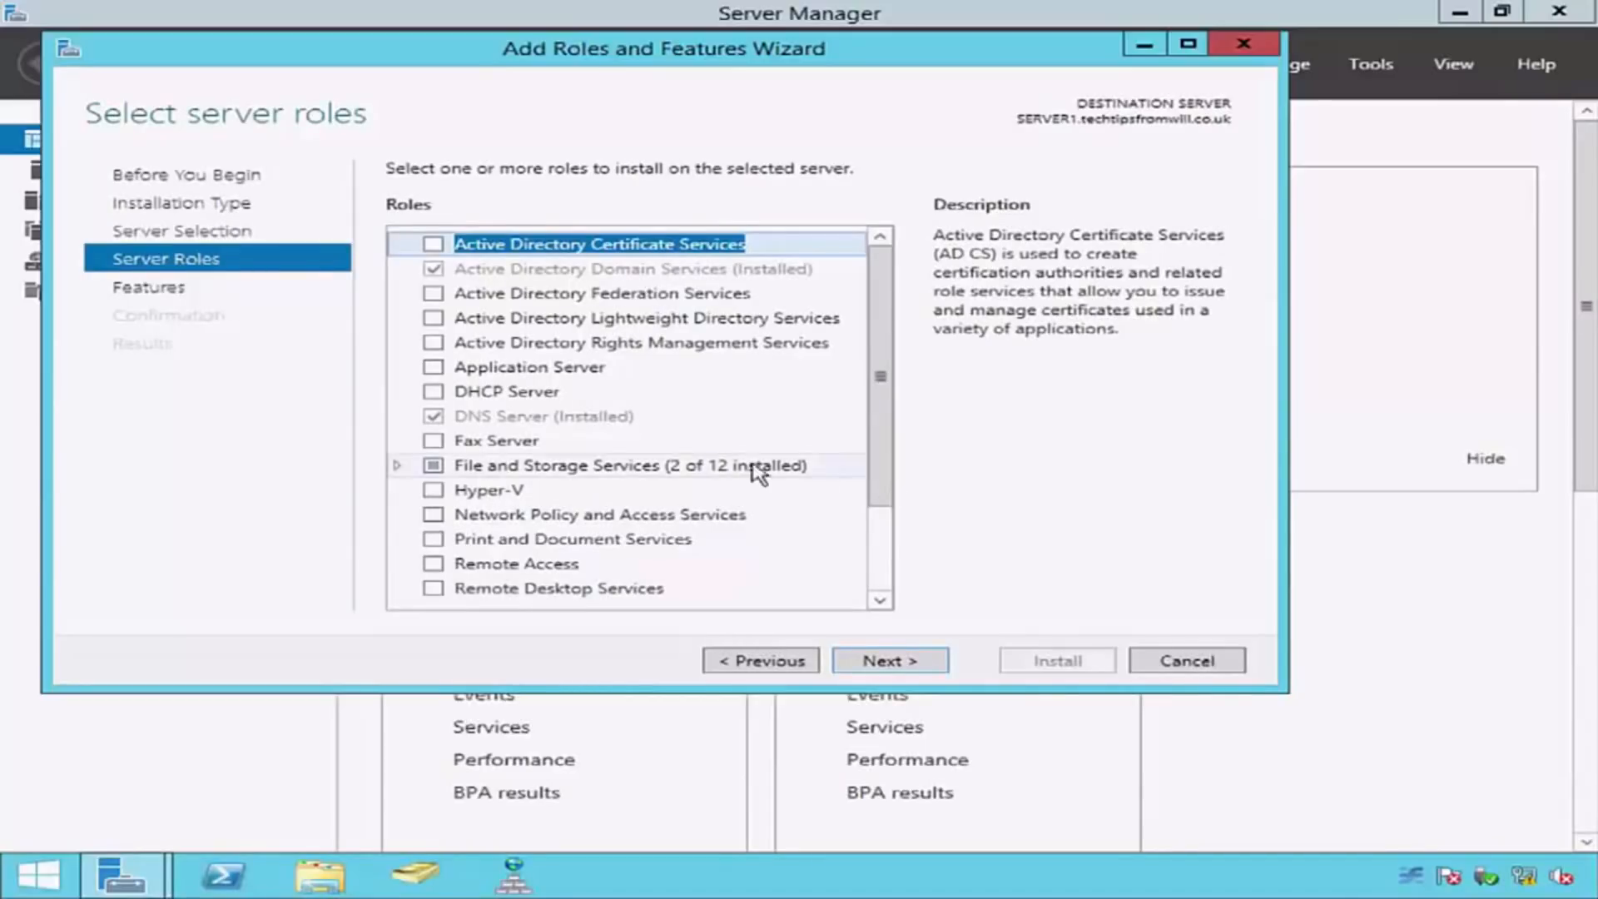
Step: Select the DHCP Server role with its required management tools and proceed to the installation confirmation, adding no other features
{"action": "left_click", "coordinate": [434, 391]}
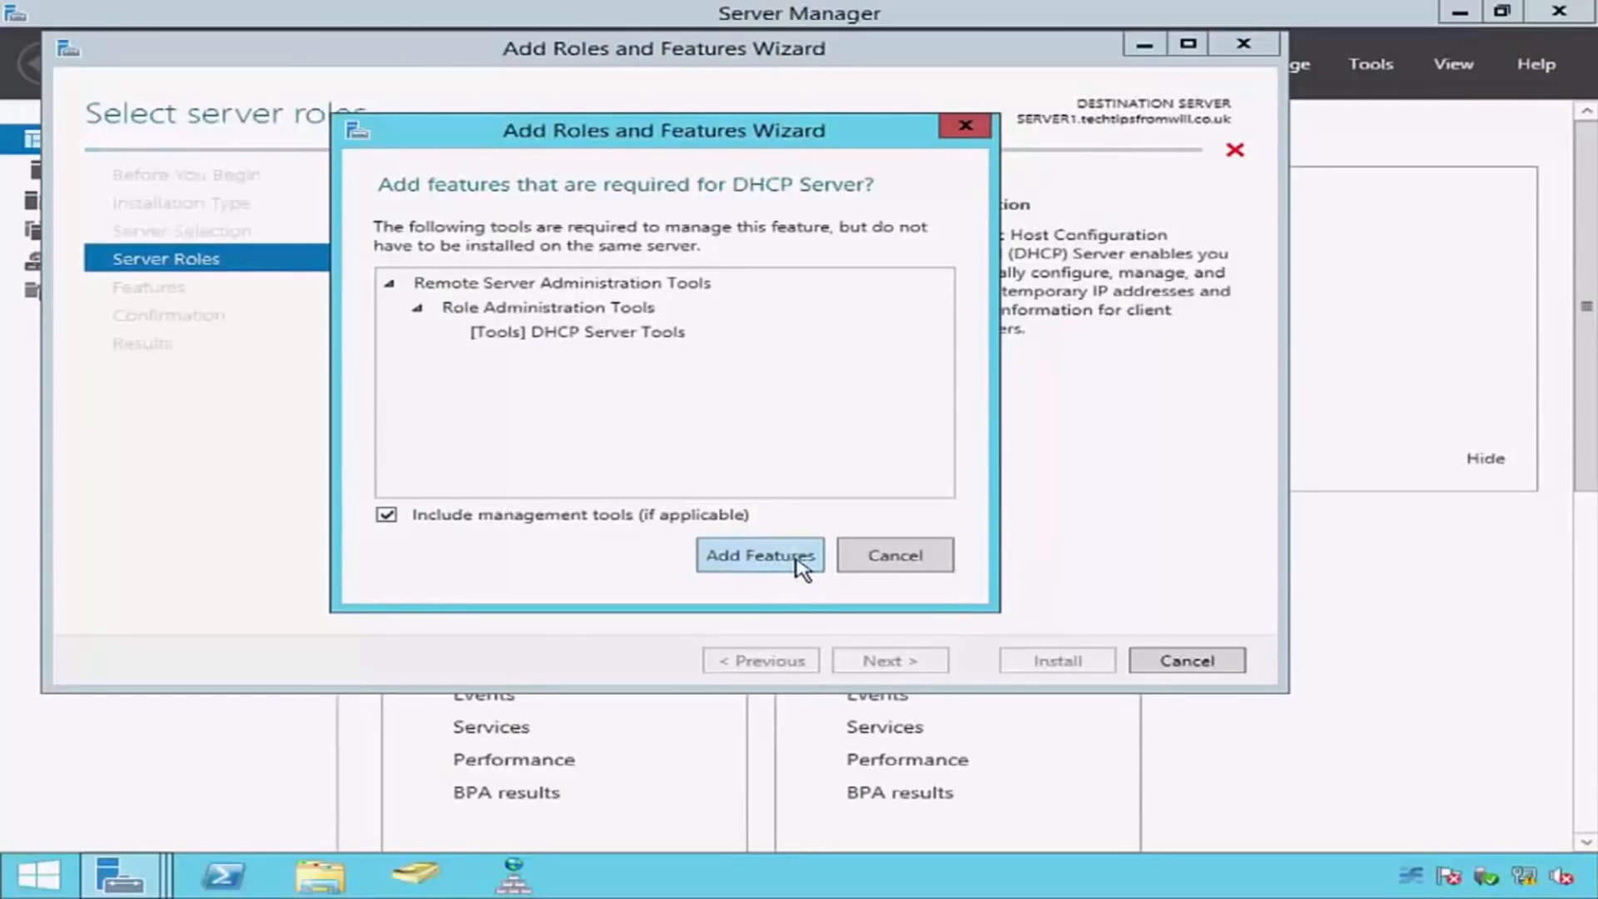
{"action": "left_click", "coordinate": [760, 555]}
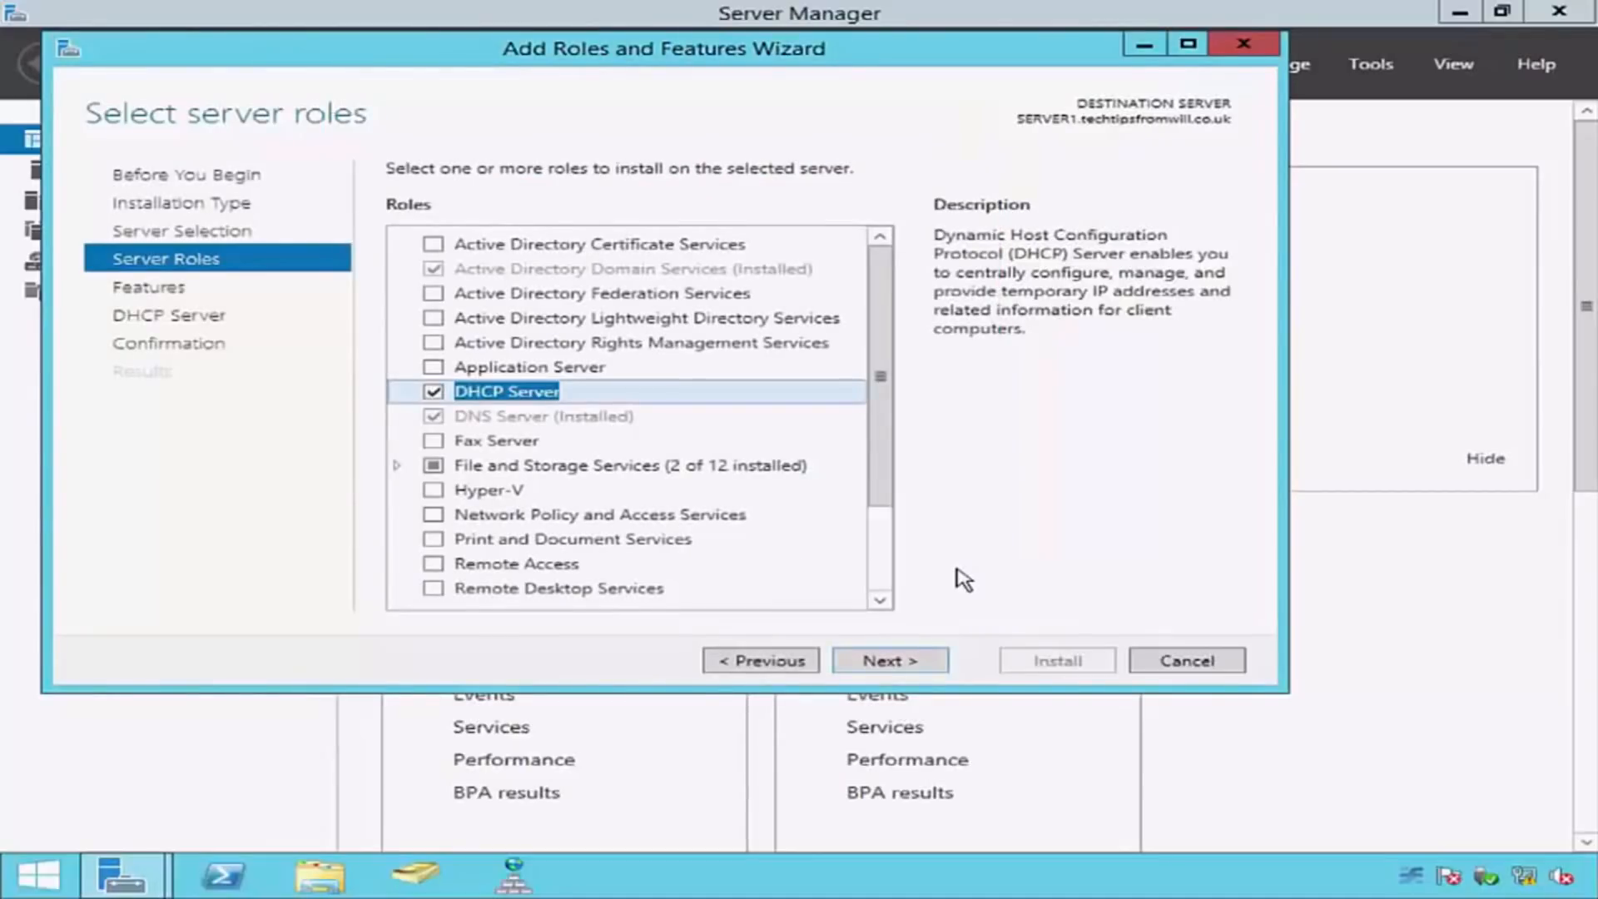
{"action": "left_click", "coordinate": [937, 662]}
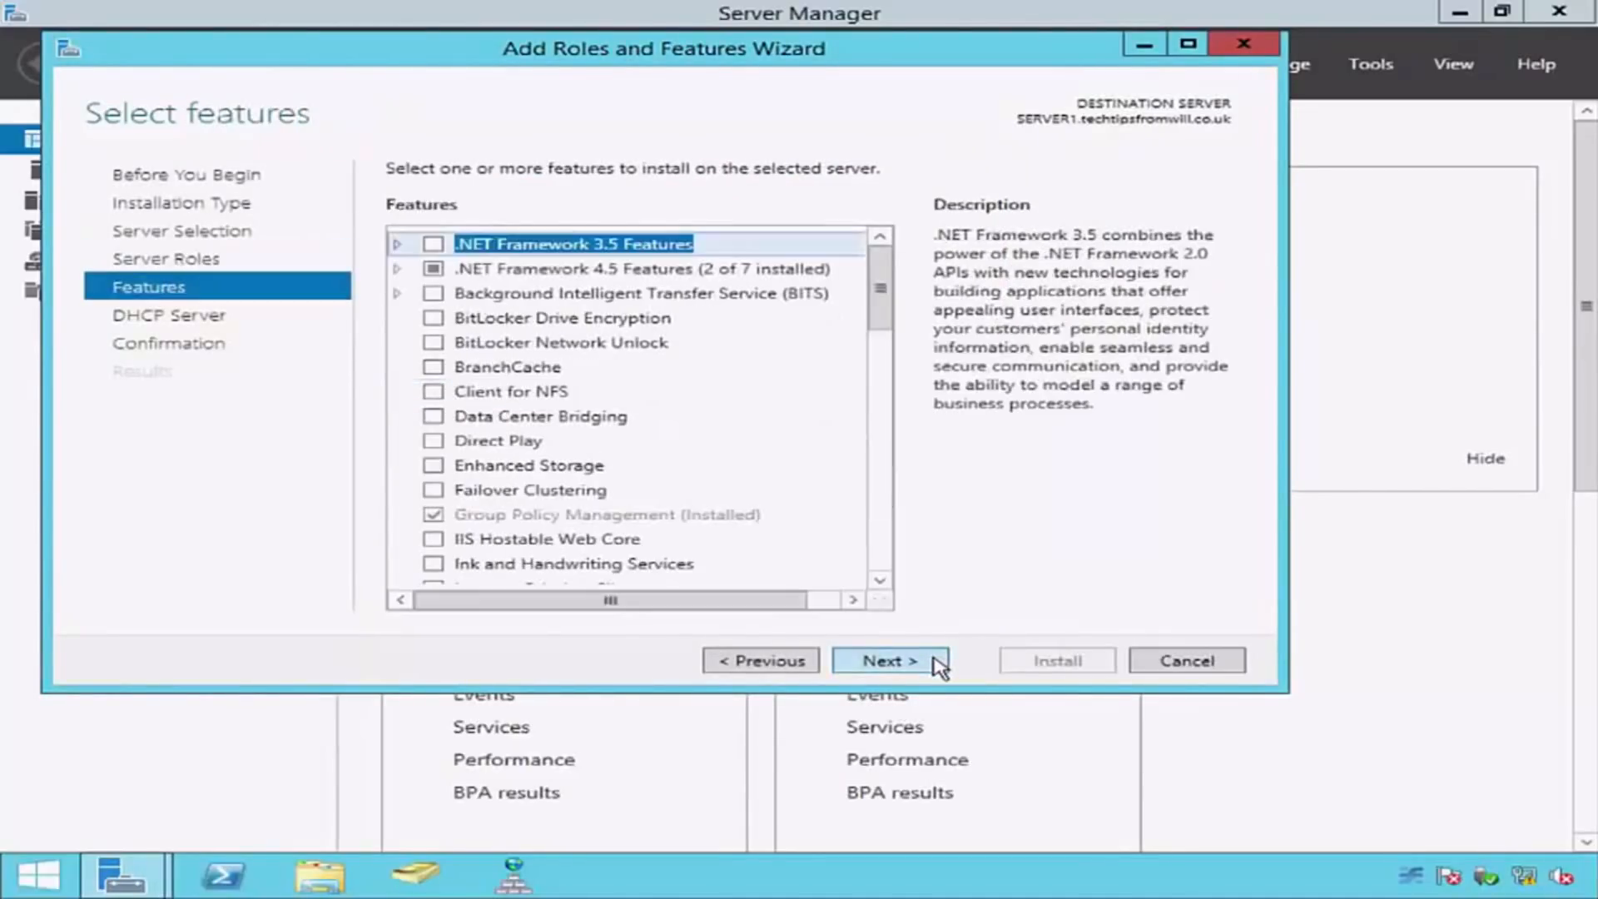
{"action": "left_click", "coordinate": [937, 662]}
{"action": "left_click", "coordinate": [937, 662]}
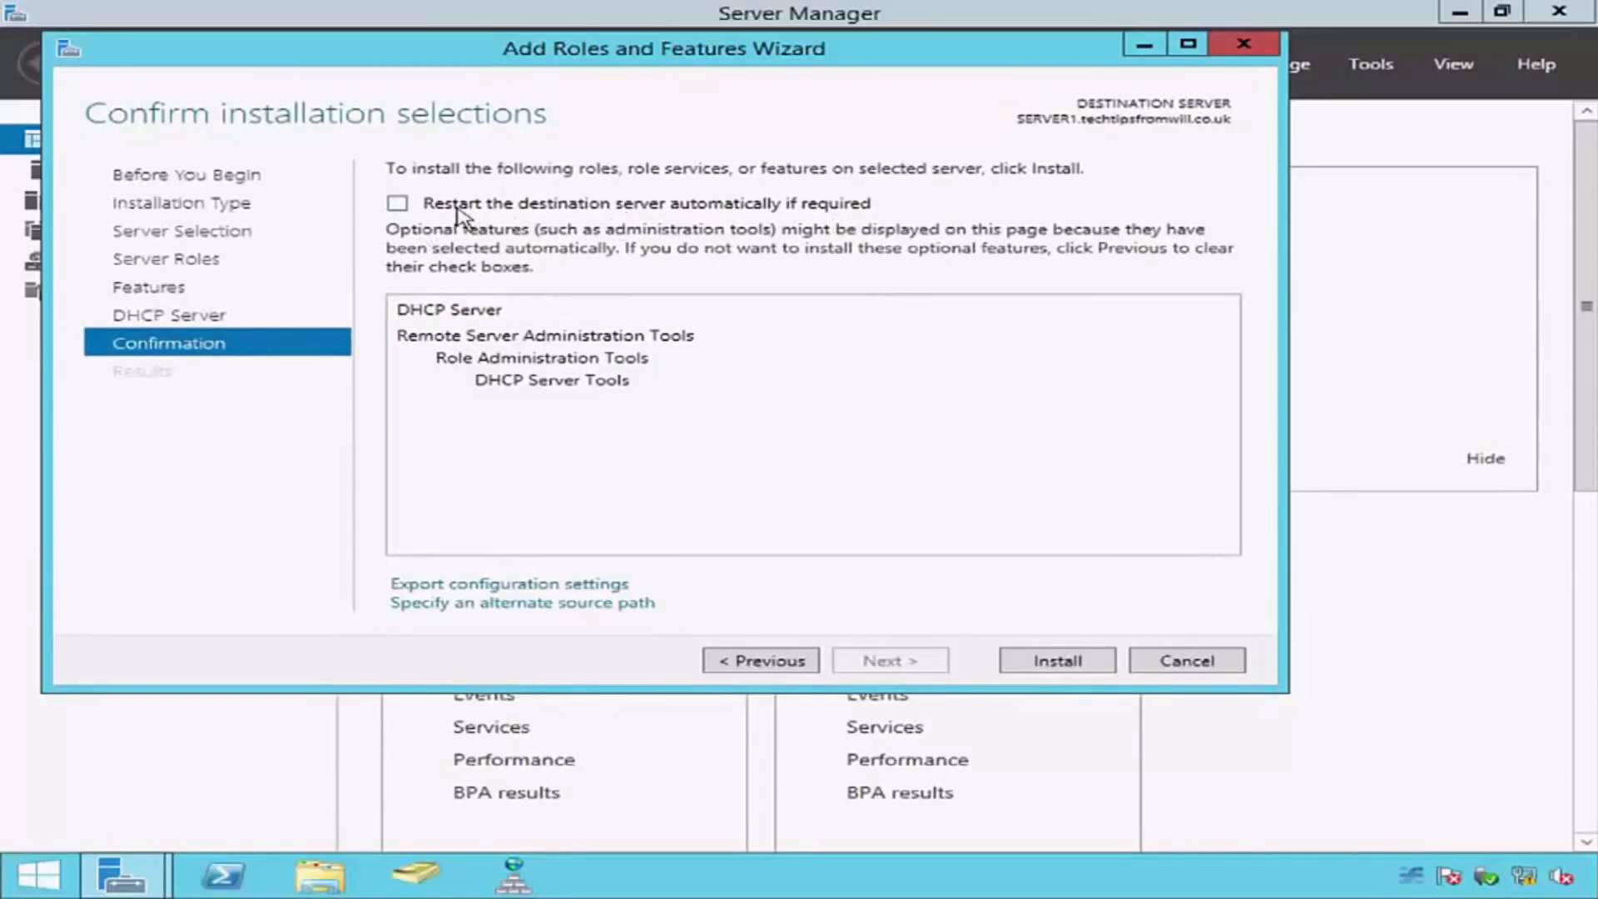
Step: Allow automatic restart of the destination server if required, install the DHCP Server role, and close the wizard
{"action": "left_click", "coordinate": [397, 203]}
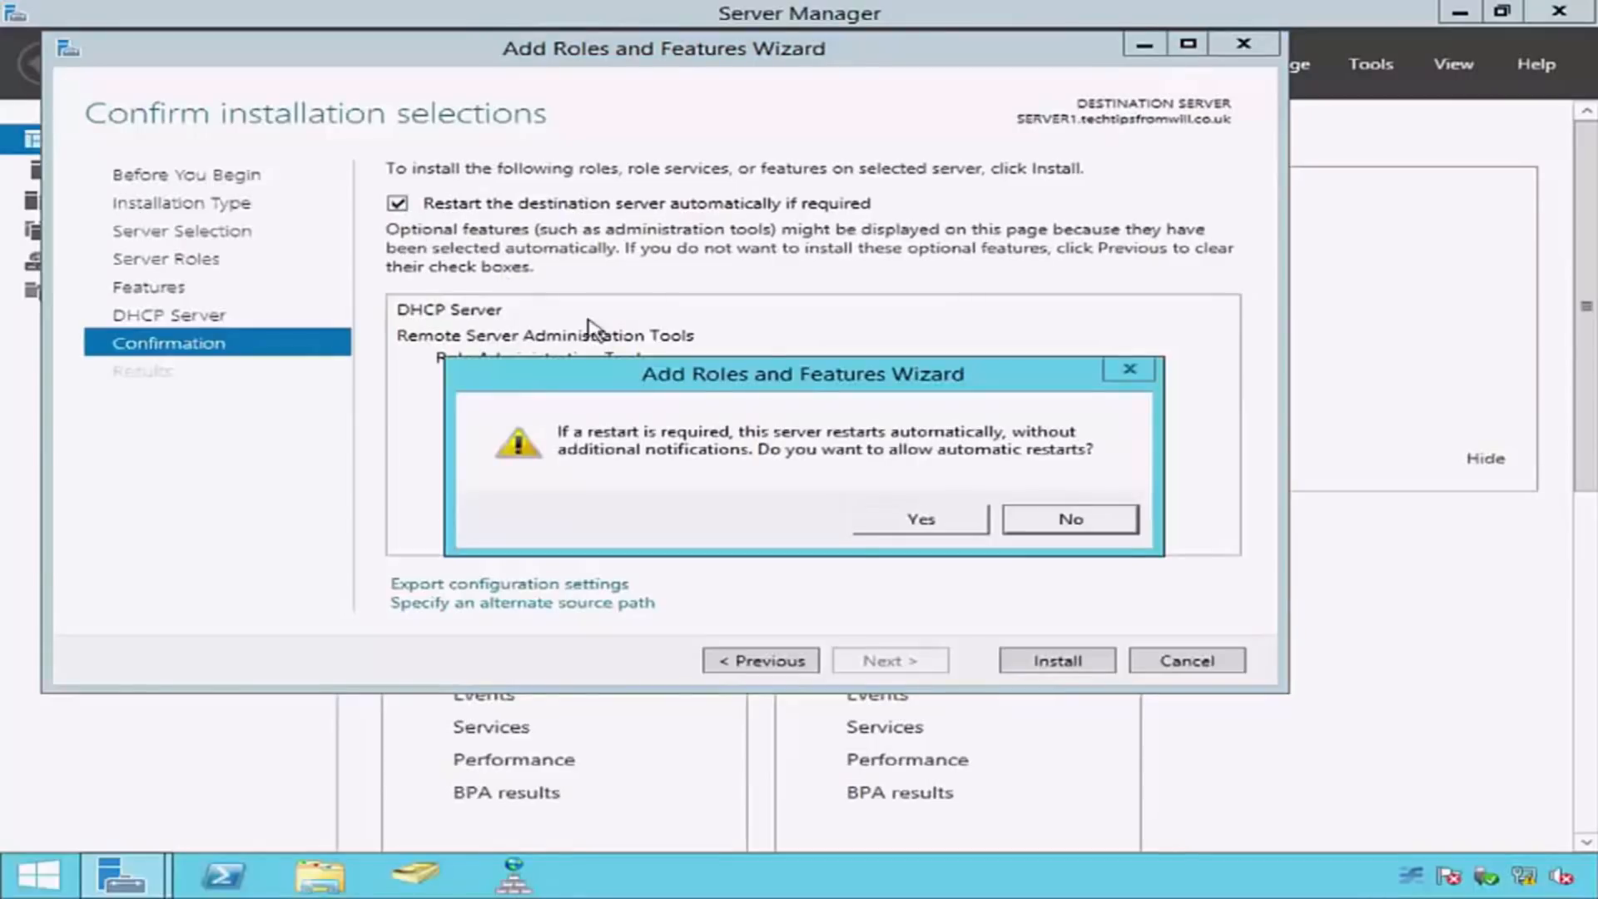
{"action": "left_click", "coordinate": [963, 525]}
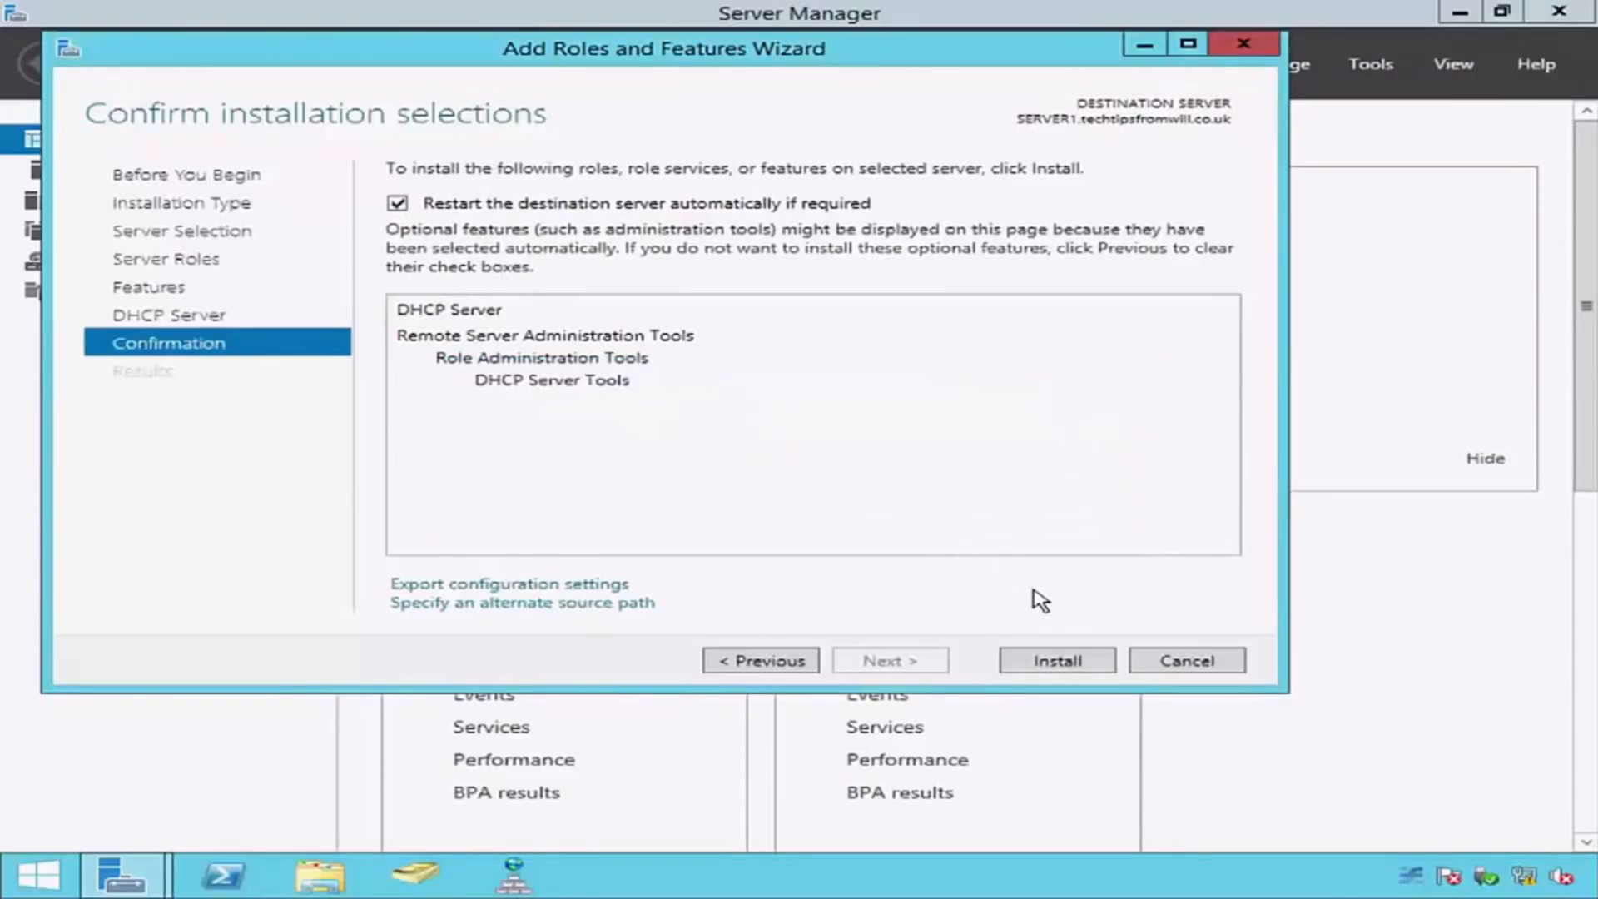
{"action": "left_click", "coordinate": [1086, 666]}
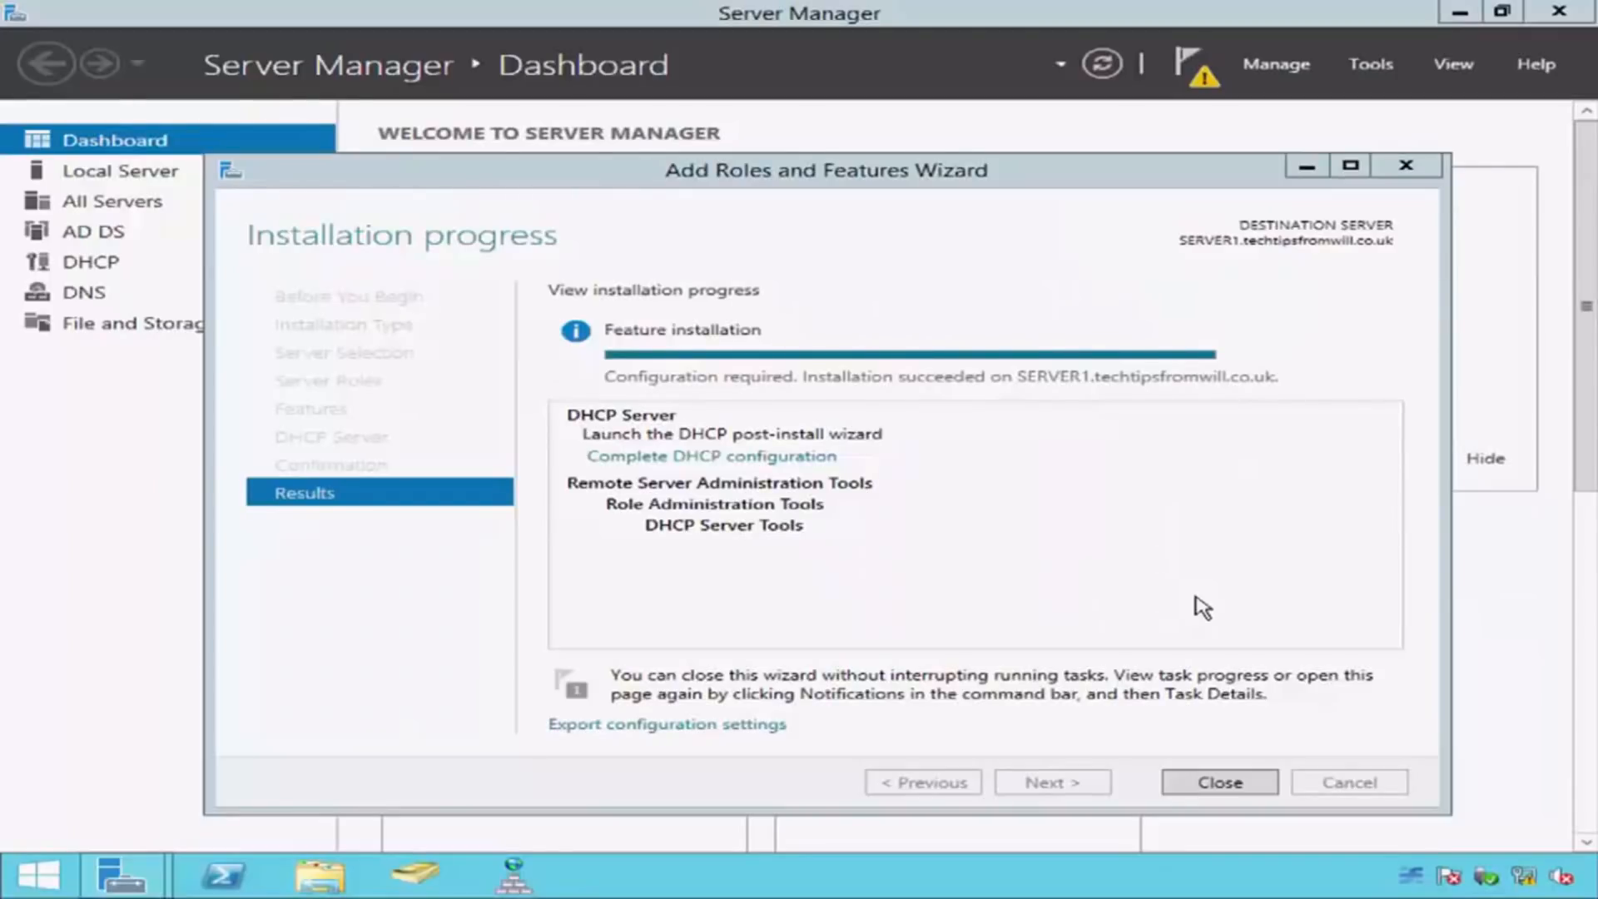
{"action": "left_click", "coordinate": [1253, 784]}
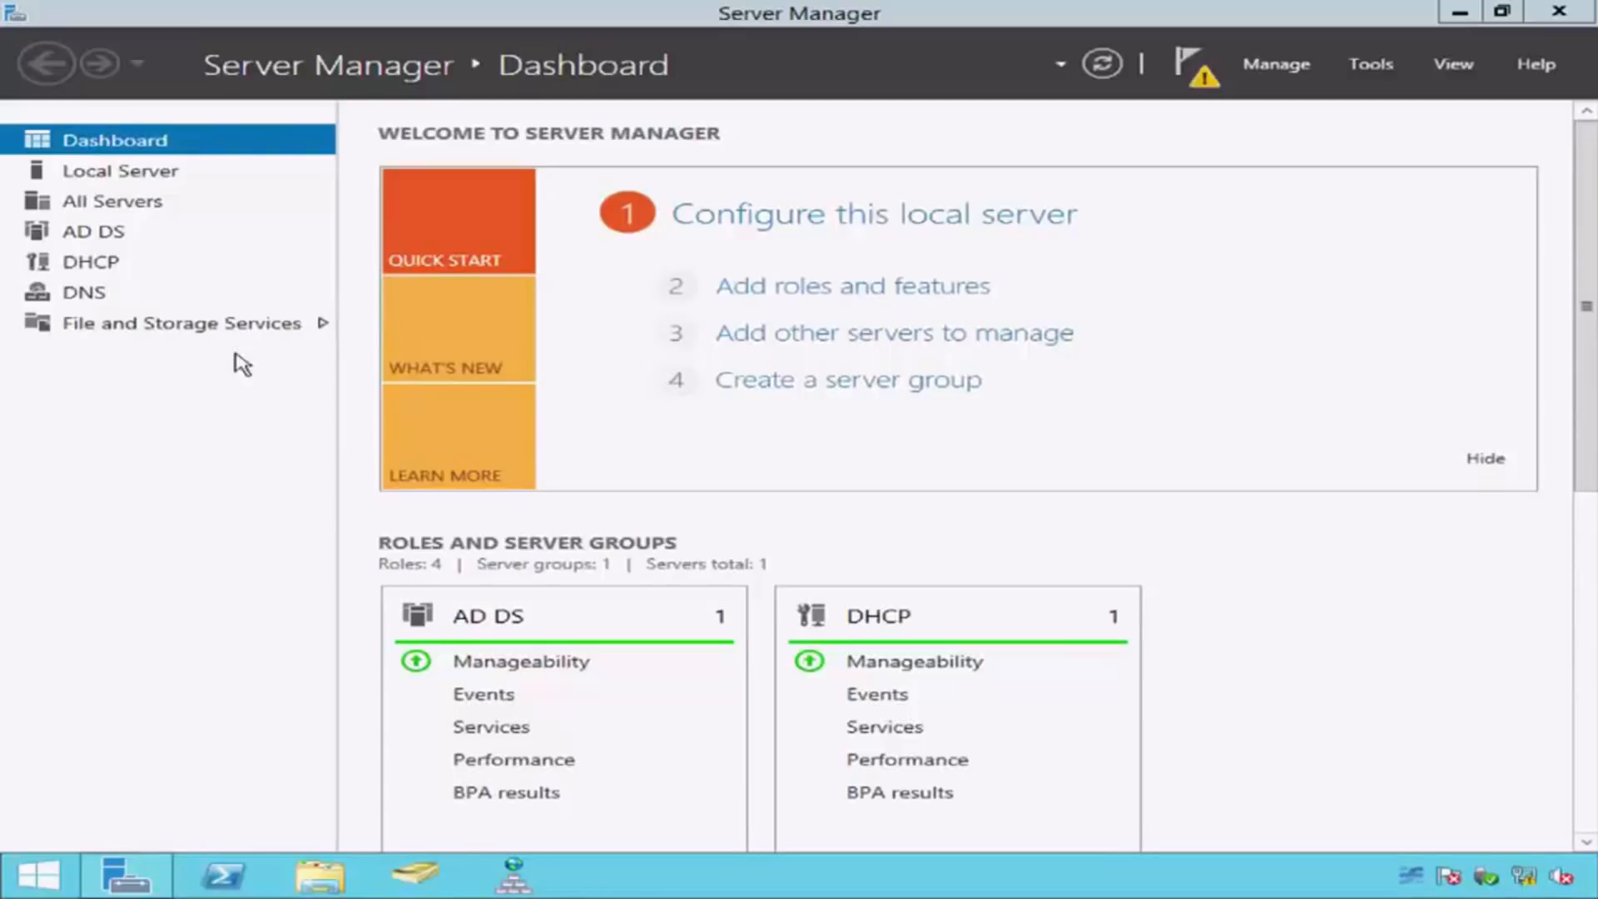
Step: Complete the DHCP post-install configuration, authorizing the server in AD DS with the preselected administrator credentials
{"action": "left_click", "coordinate": [1216, 86]}
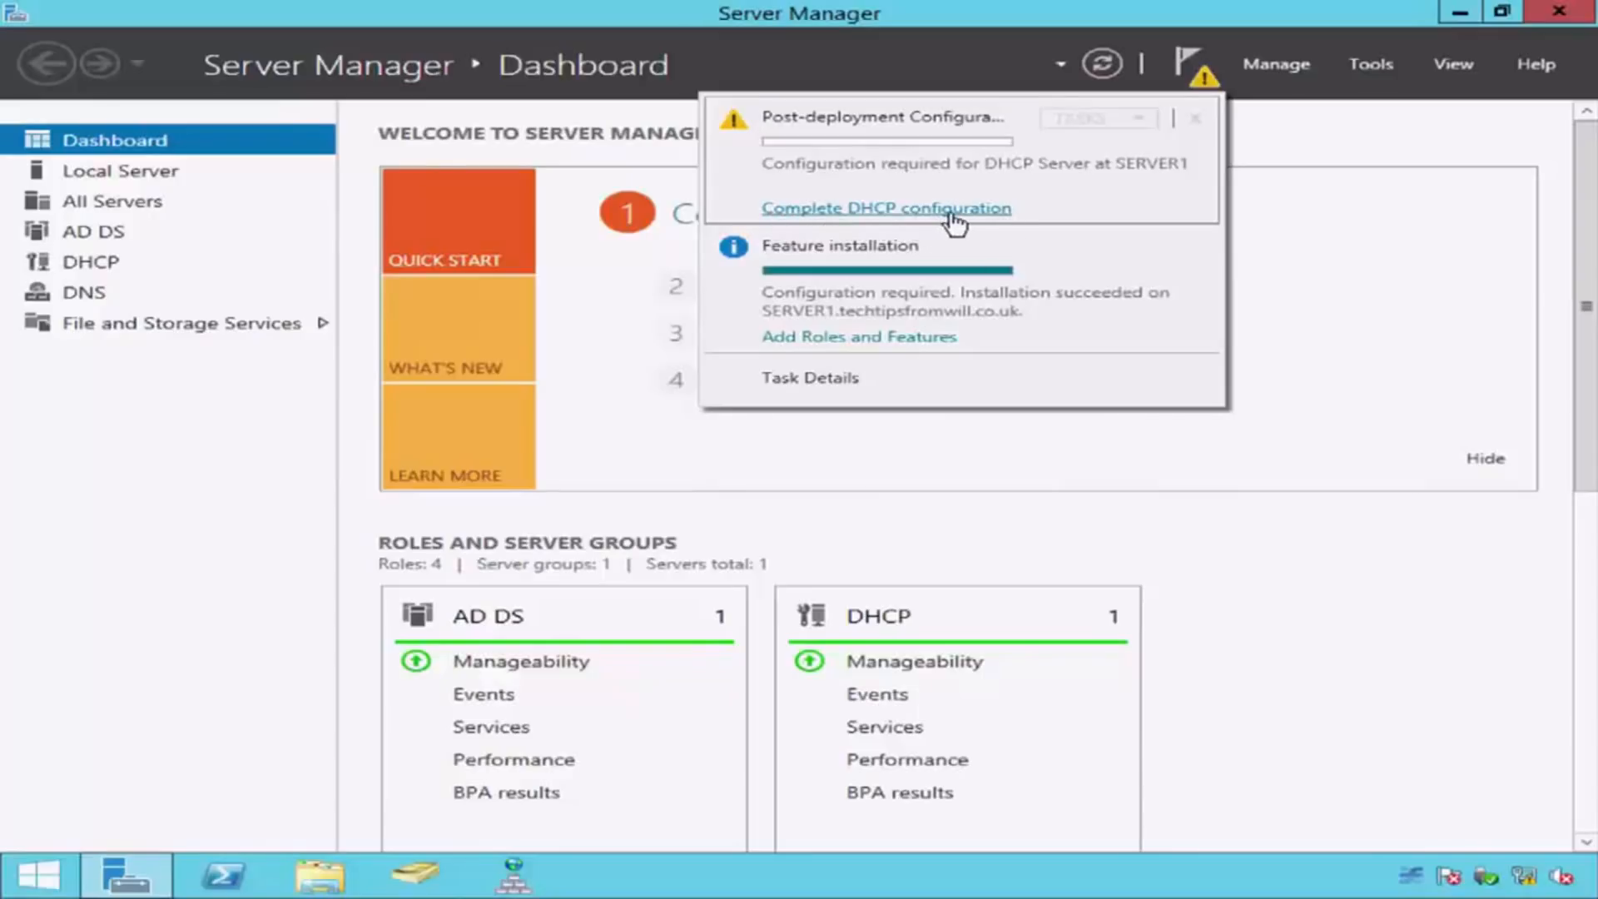
{"action": "left_click", "coordinate": [787, 218]}
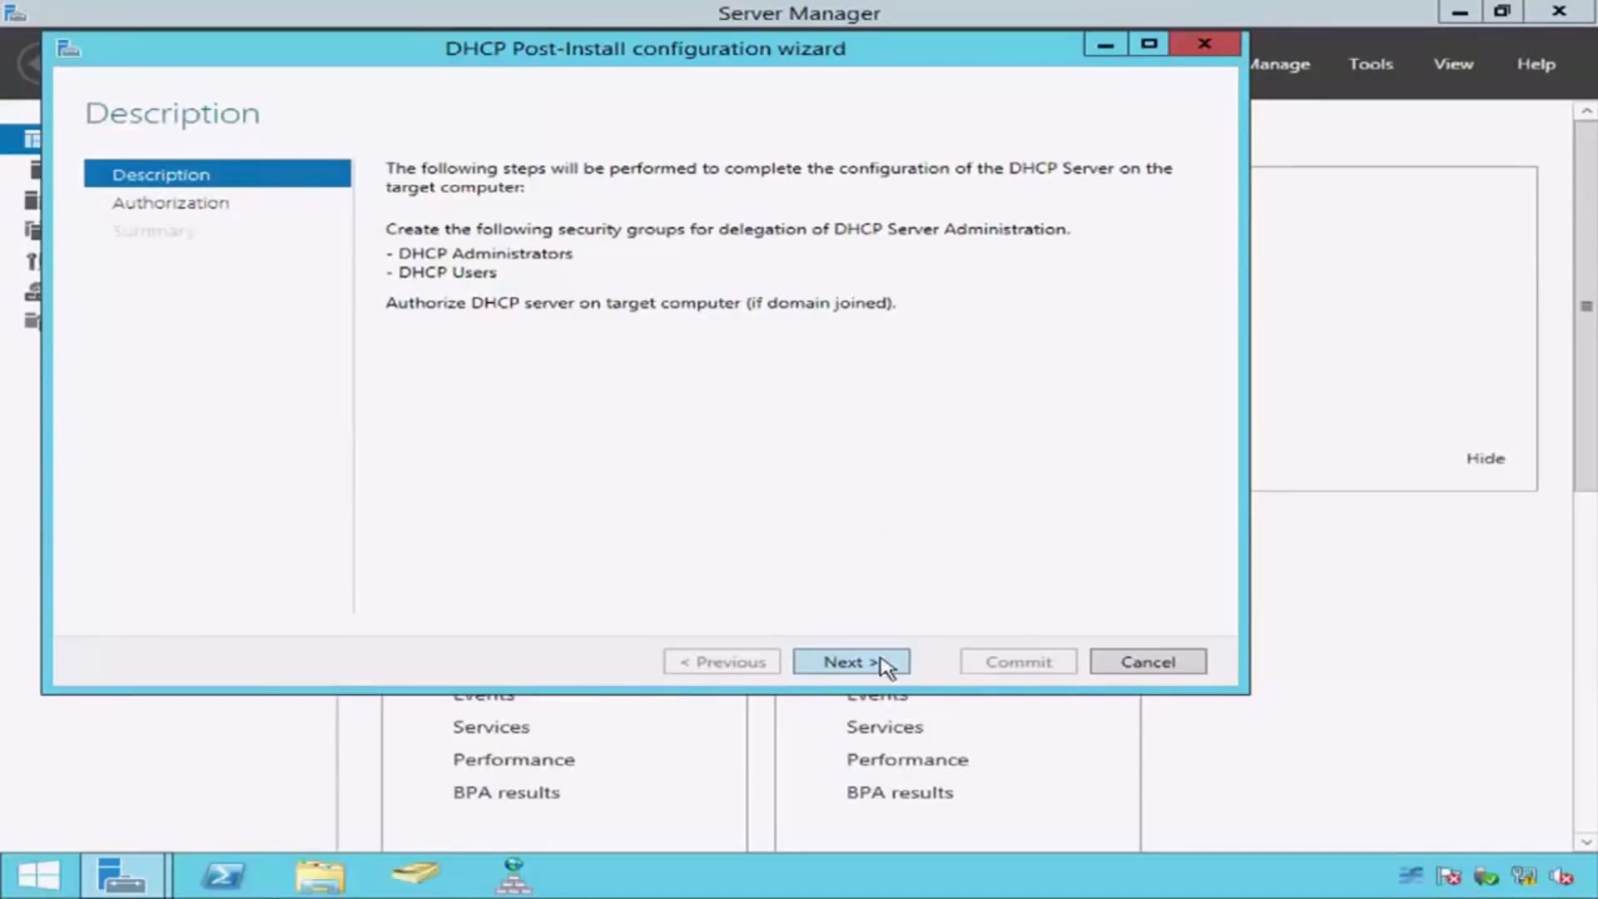
{"action": "left_click", "coordinate": [883, 665]}
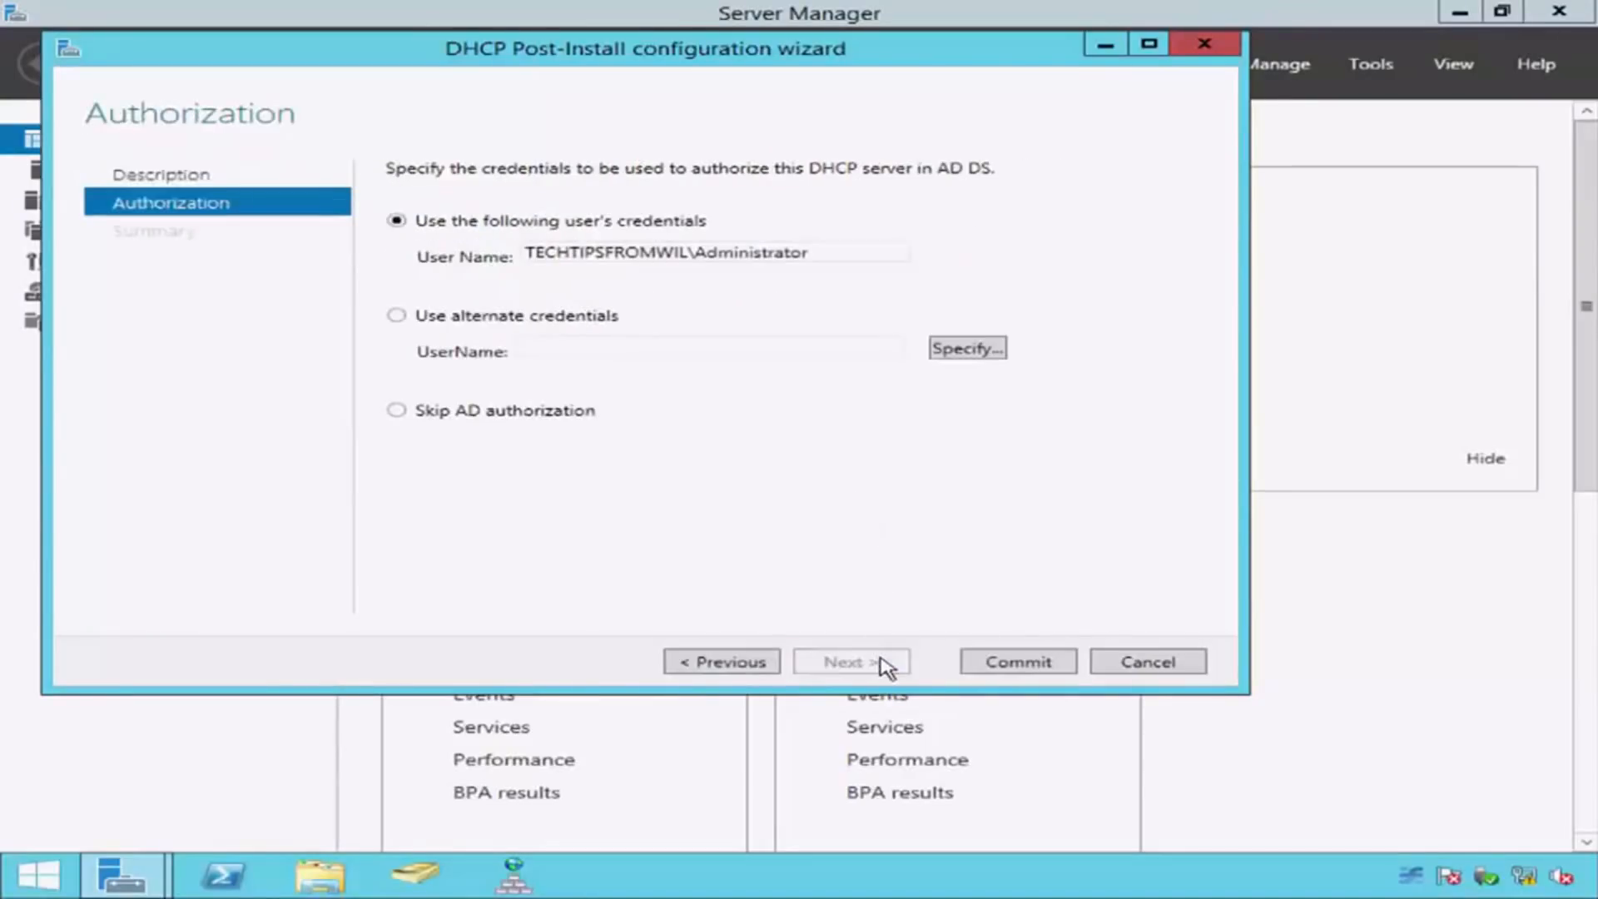
{"action": "left_click", "coordinate": [974, 670]}
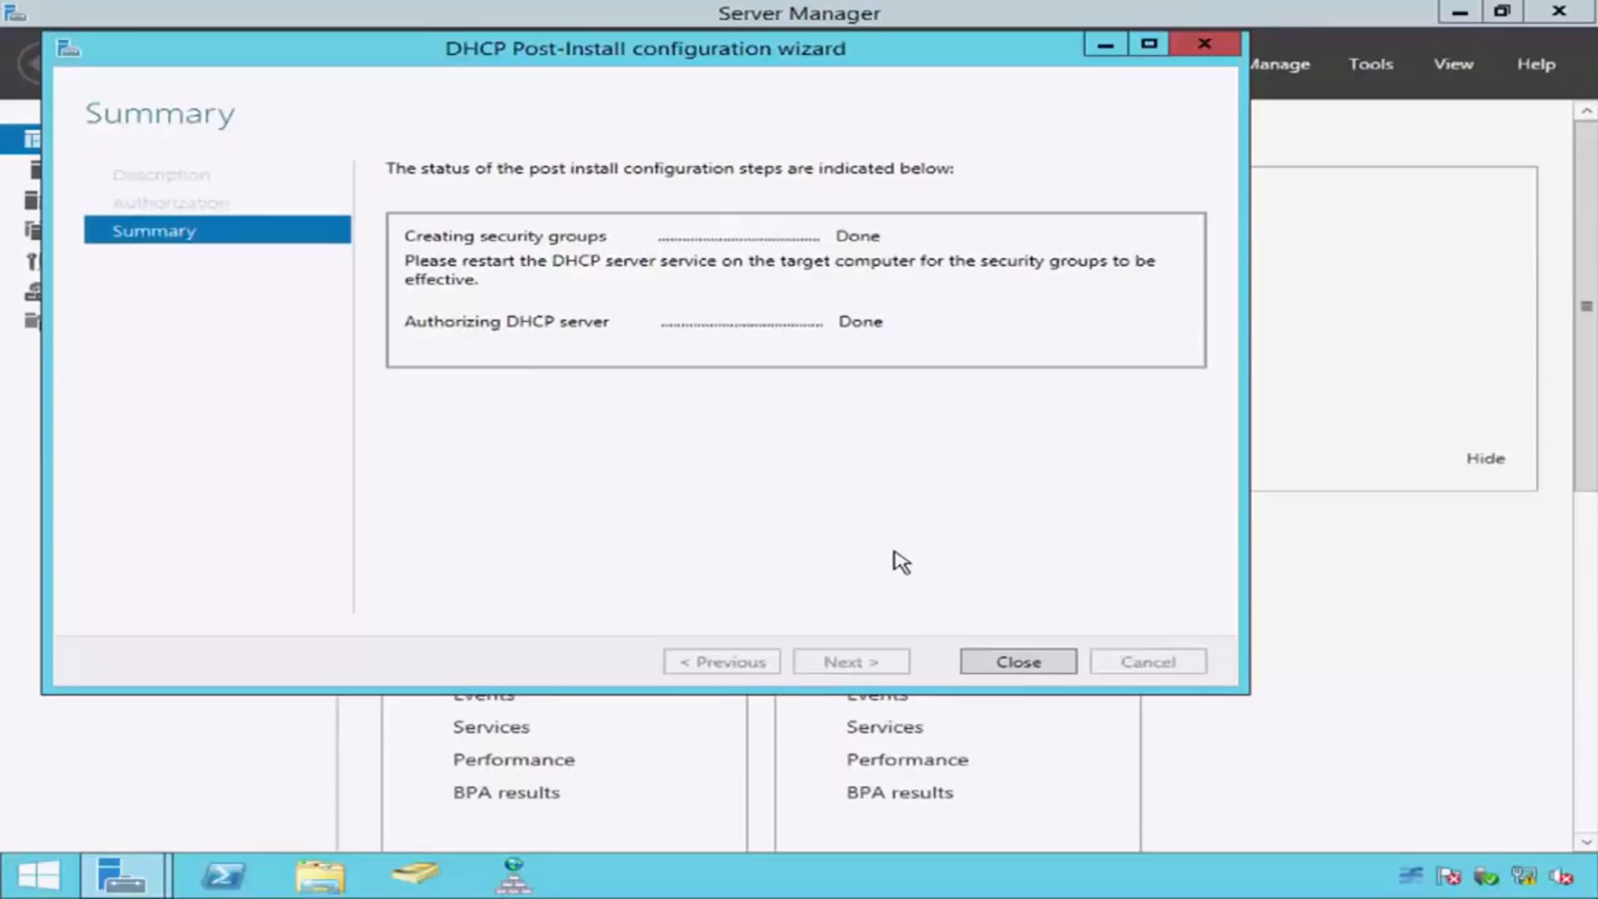
{"action": "left_click", "coordinate": [1053, 661]}
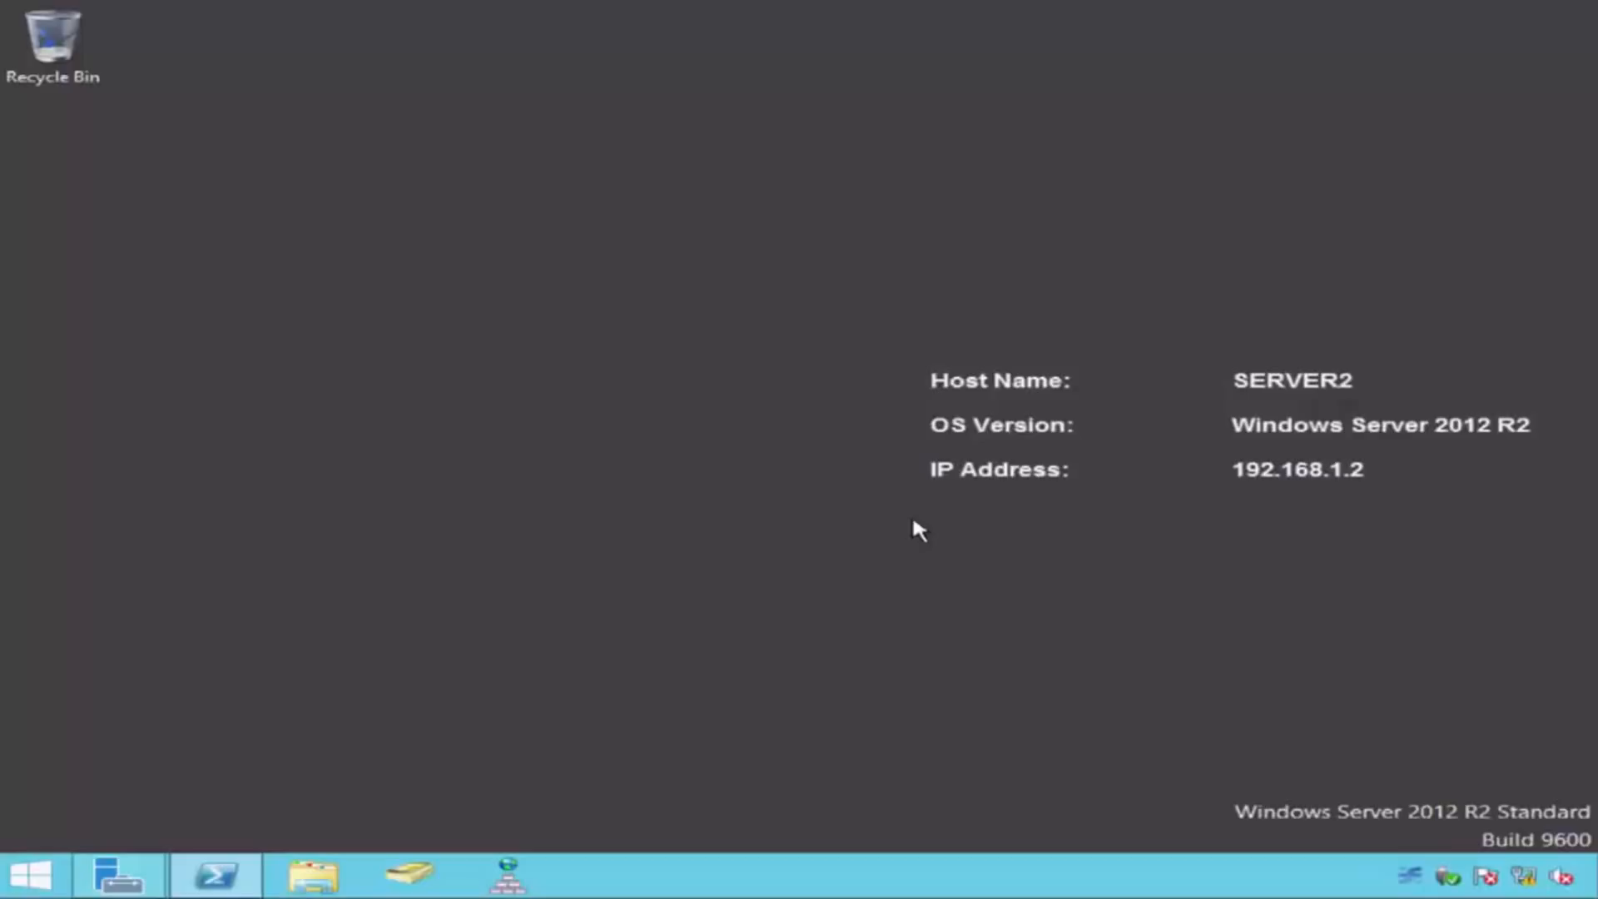
Step: Check the roles installed on SERVER2 in Server Manager, close it, and switch to Windows PowerShell
{"action": "left_click", "coordinate": [117, 874]}
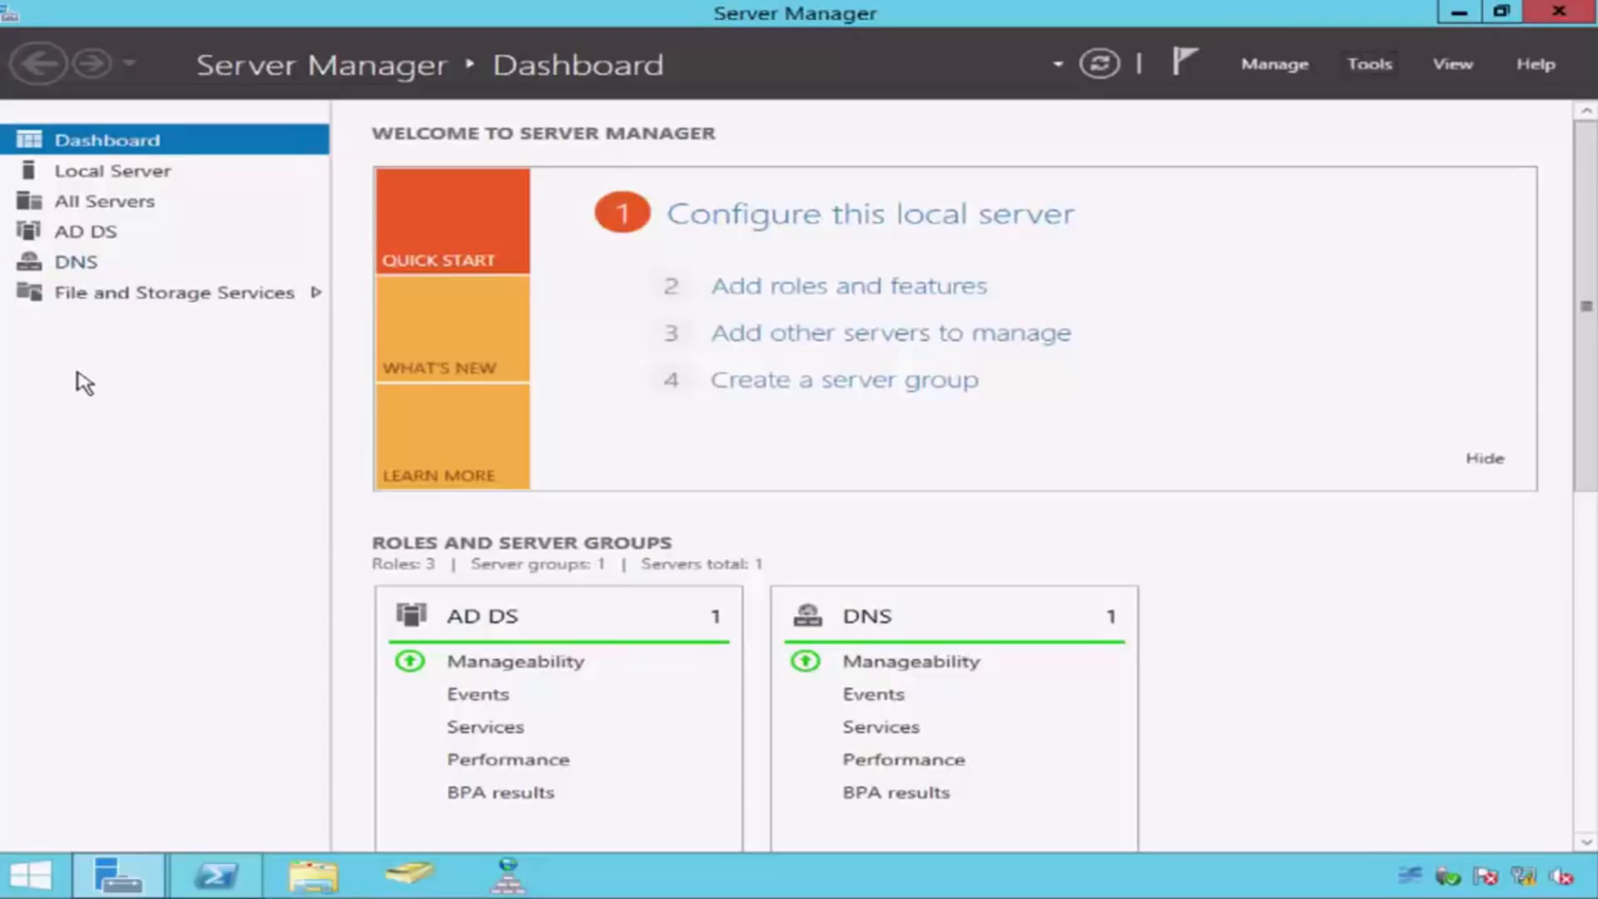
{"action": "left_click", "coordinate": [1552, 13]}
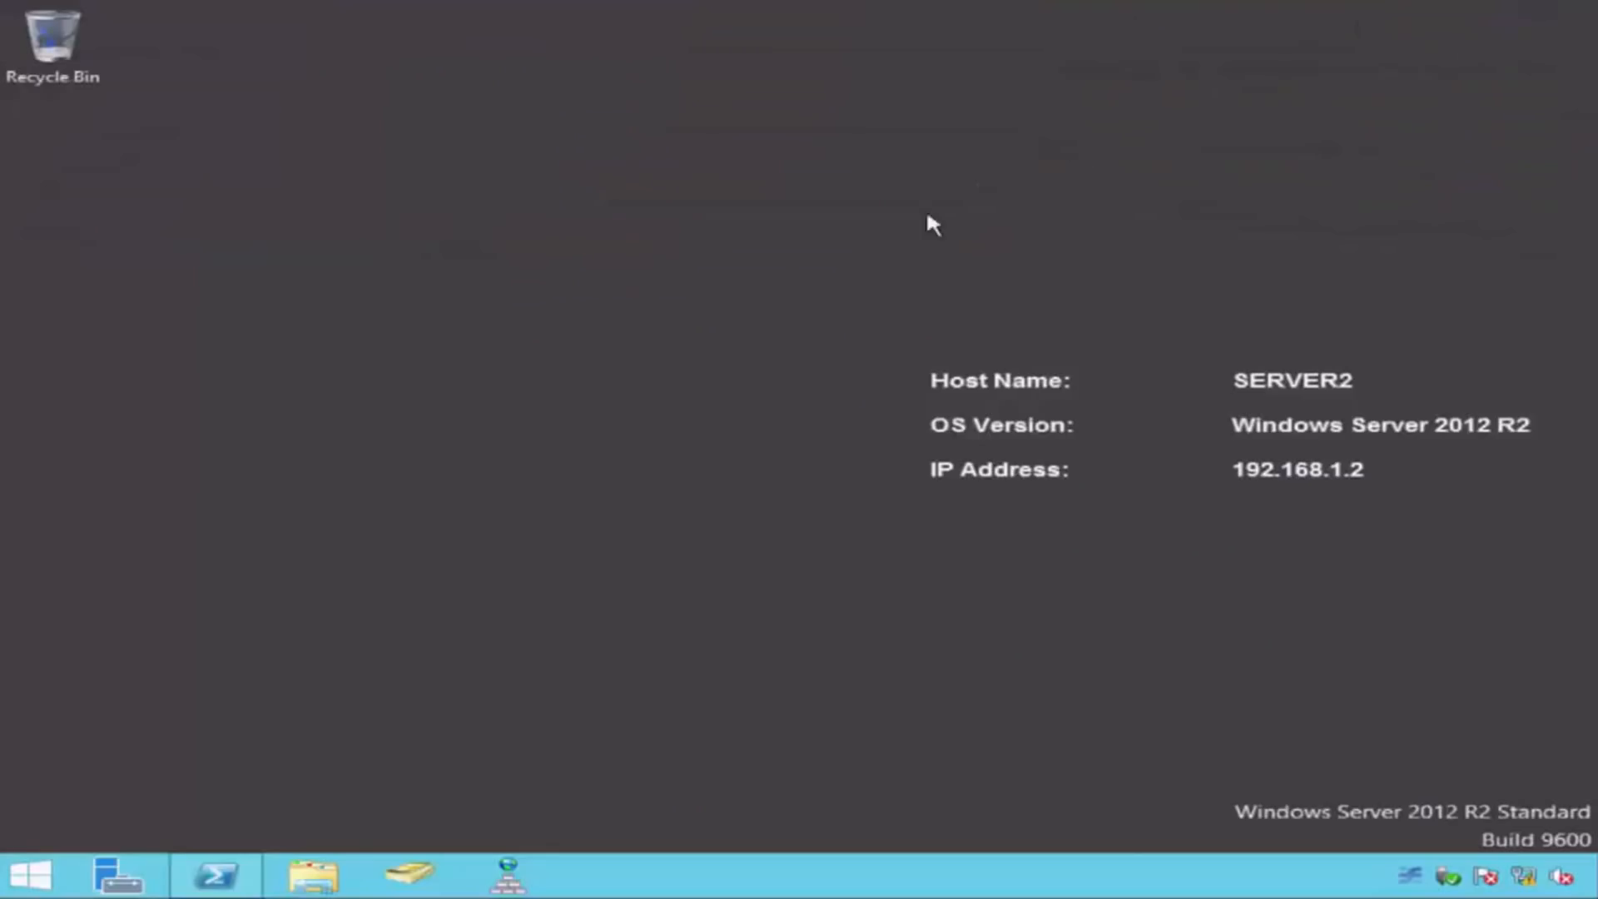
{"action": "left_click", "coordinate": [216, 874]}
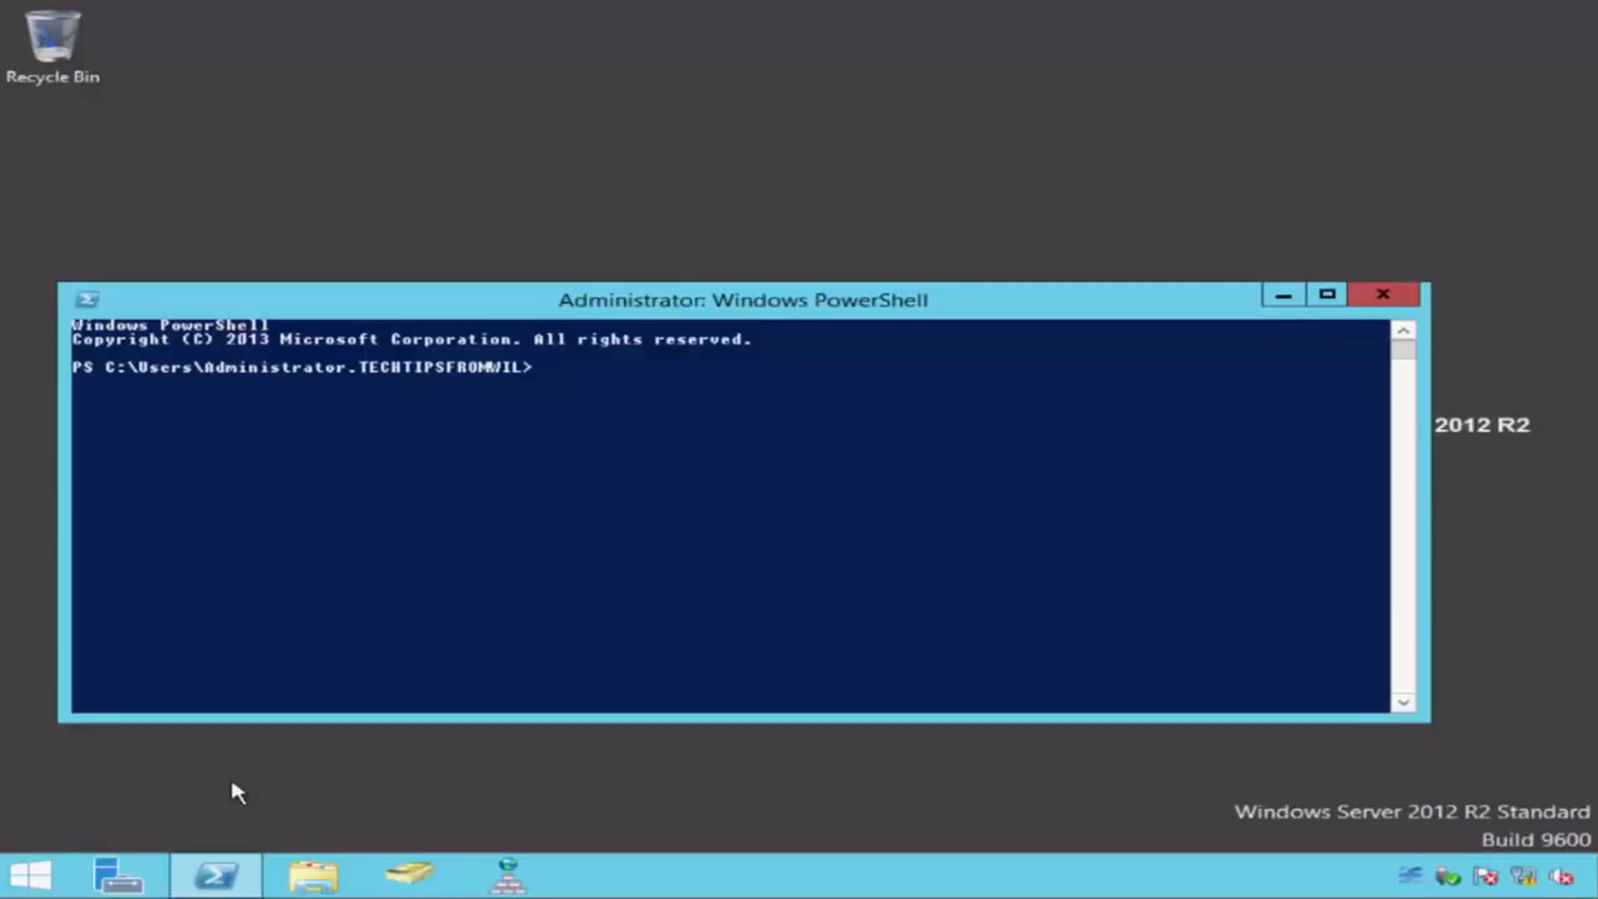
Step: Install the DHCP role on SERVER2 by running "Add-WindowsFeature -Name DHCP -IncludeManagementTools -Restart"
{"action": "type", "text": "Add-WindowsFeature"}
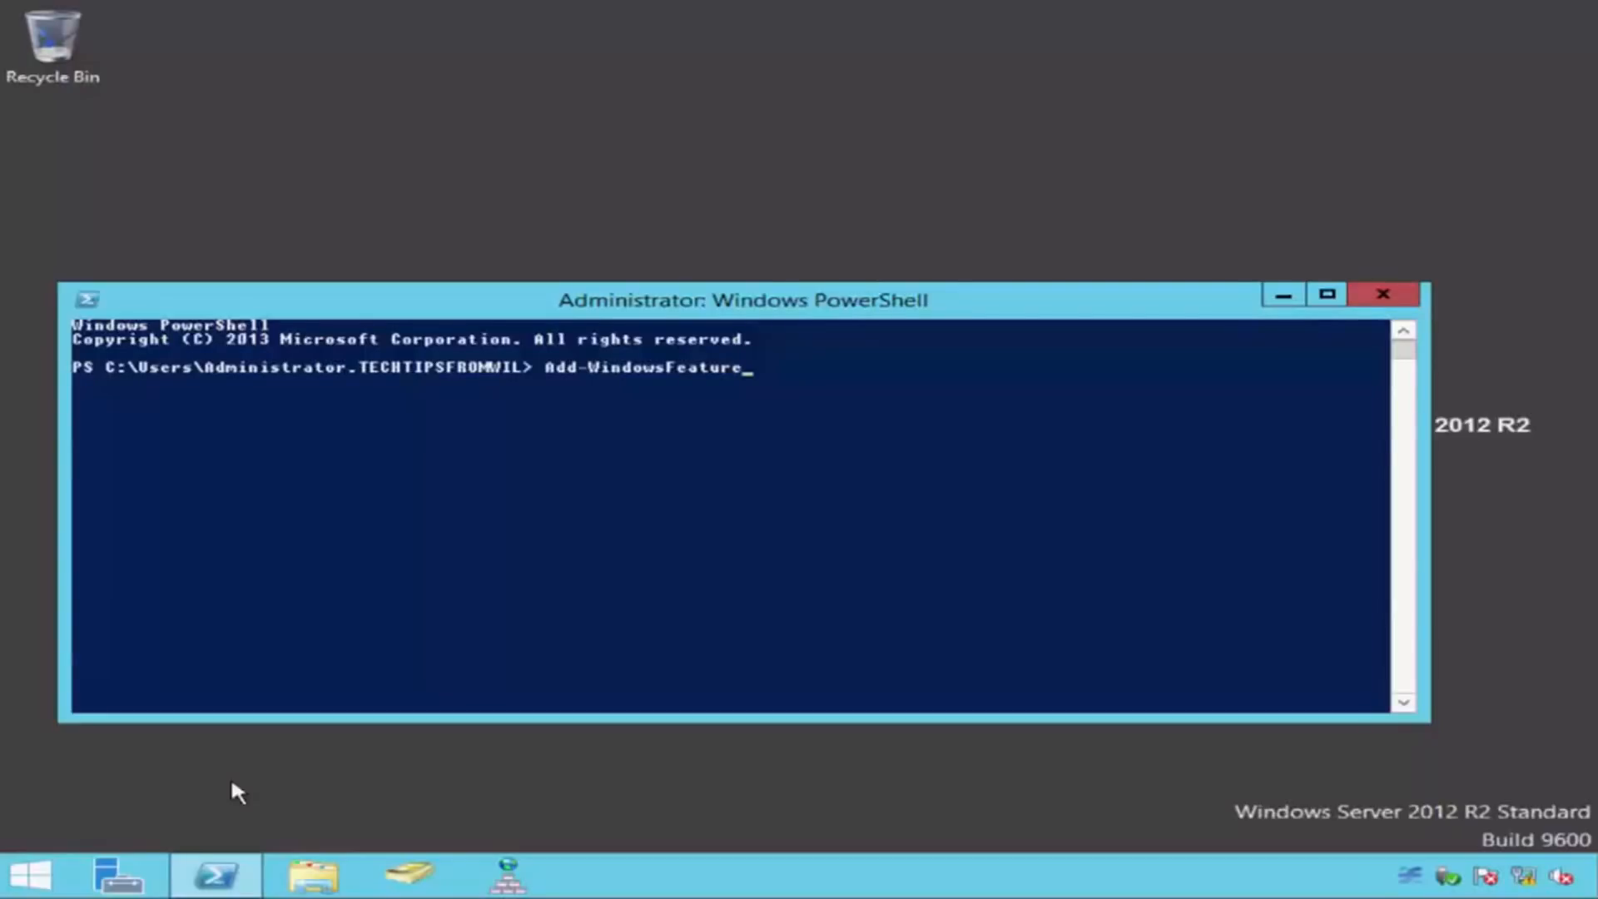
{"action": "type", "text": "-Name DHCP -IncludeM"}
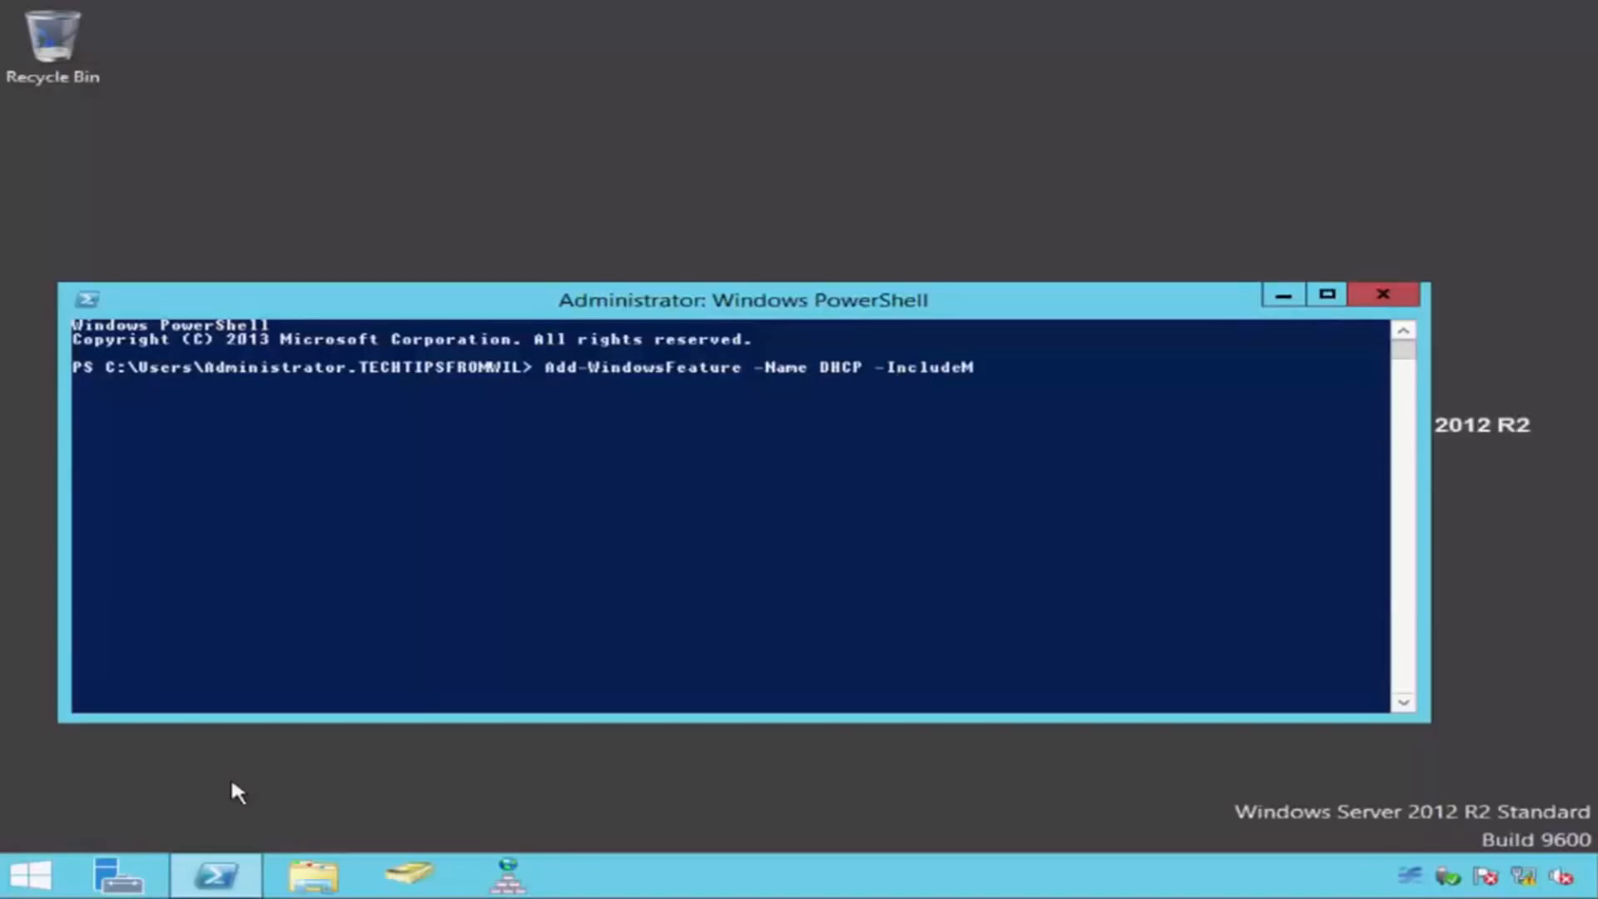
{"action": "type", "text": "anagementTools"}
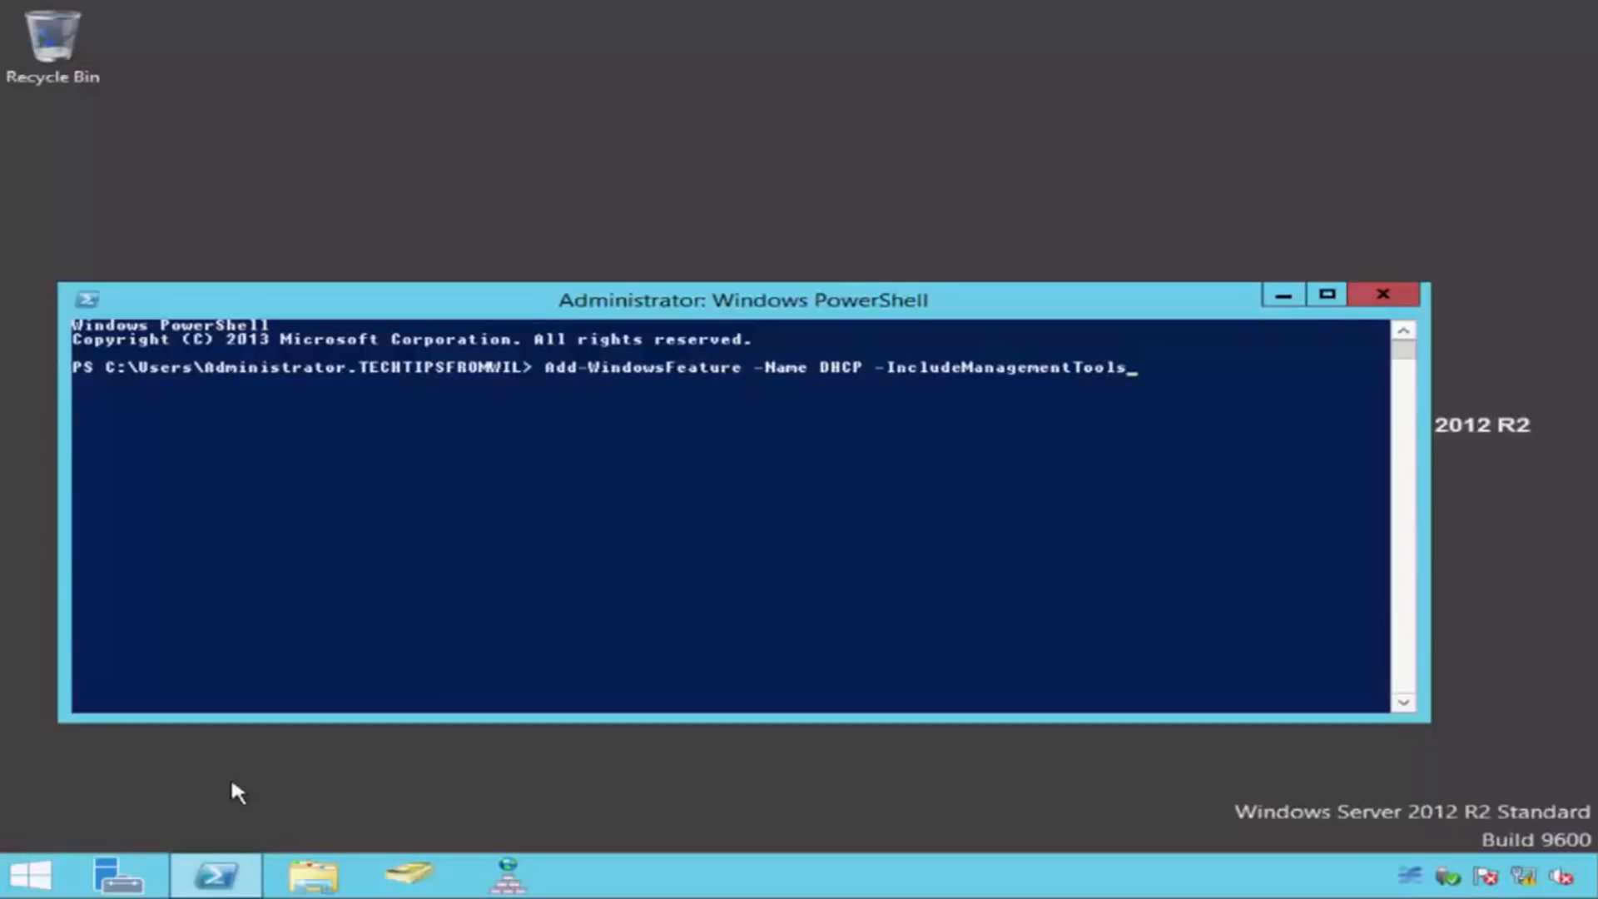
{"action": "type", "text": "-Restart"}
{"action": "key", "text": "Return"}
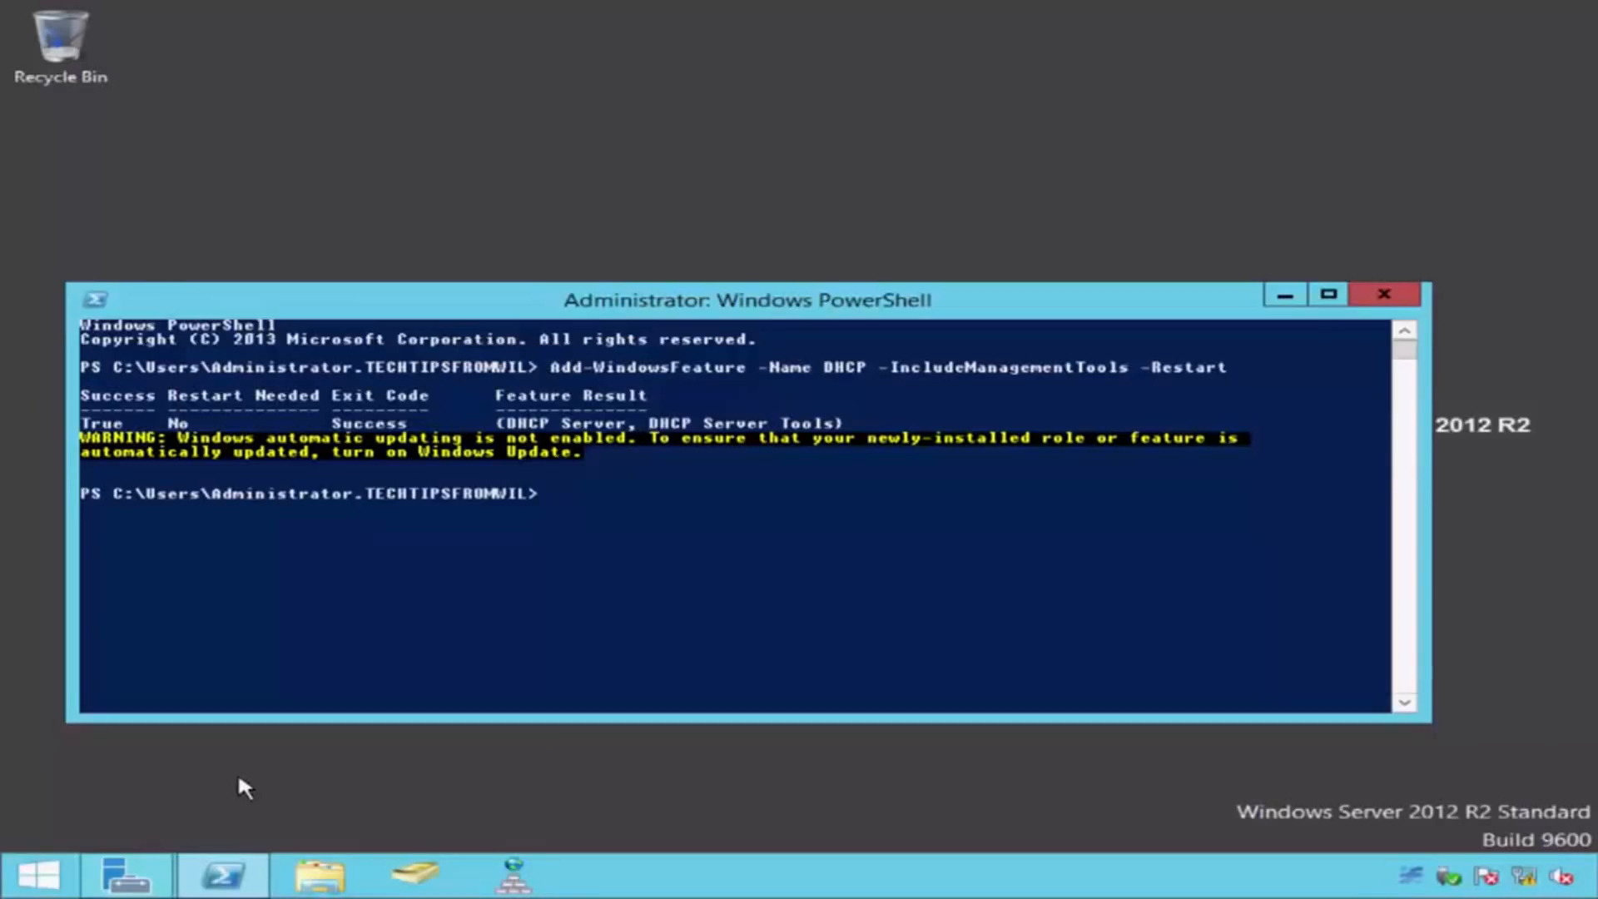
Step: Check Server Manager on SERVER2 for the DHCP role and return to the PowerShell window
{"action": "left_click", "coordinate": [1284, 296]}
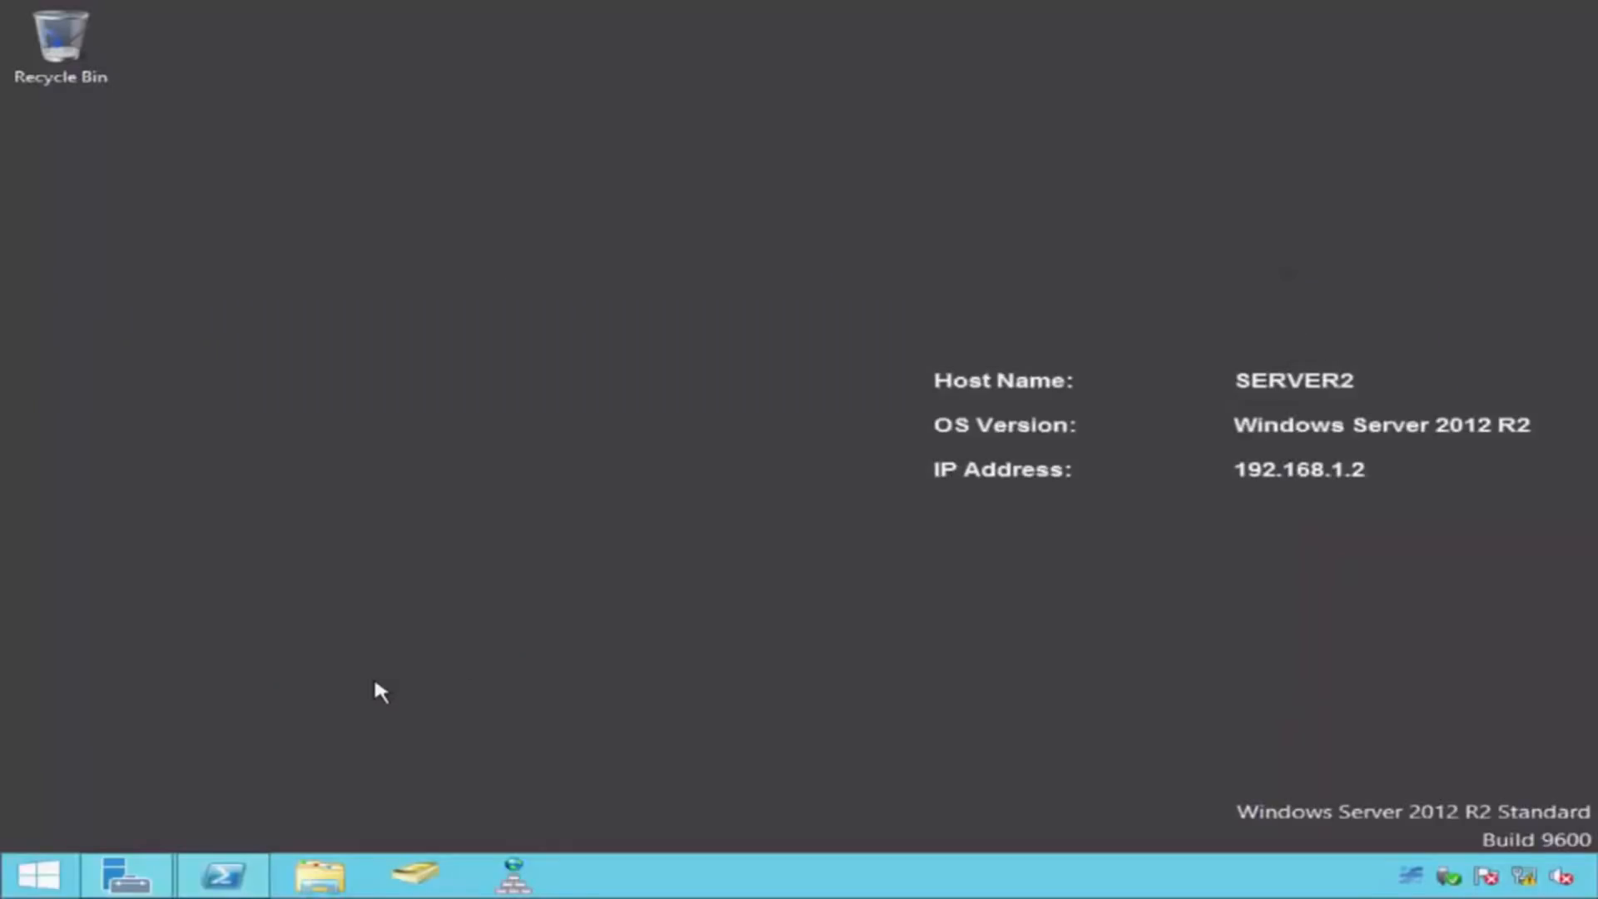
{"action": "left_click", "coordinate": [125, 874]}
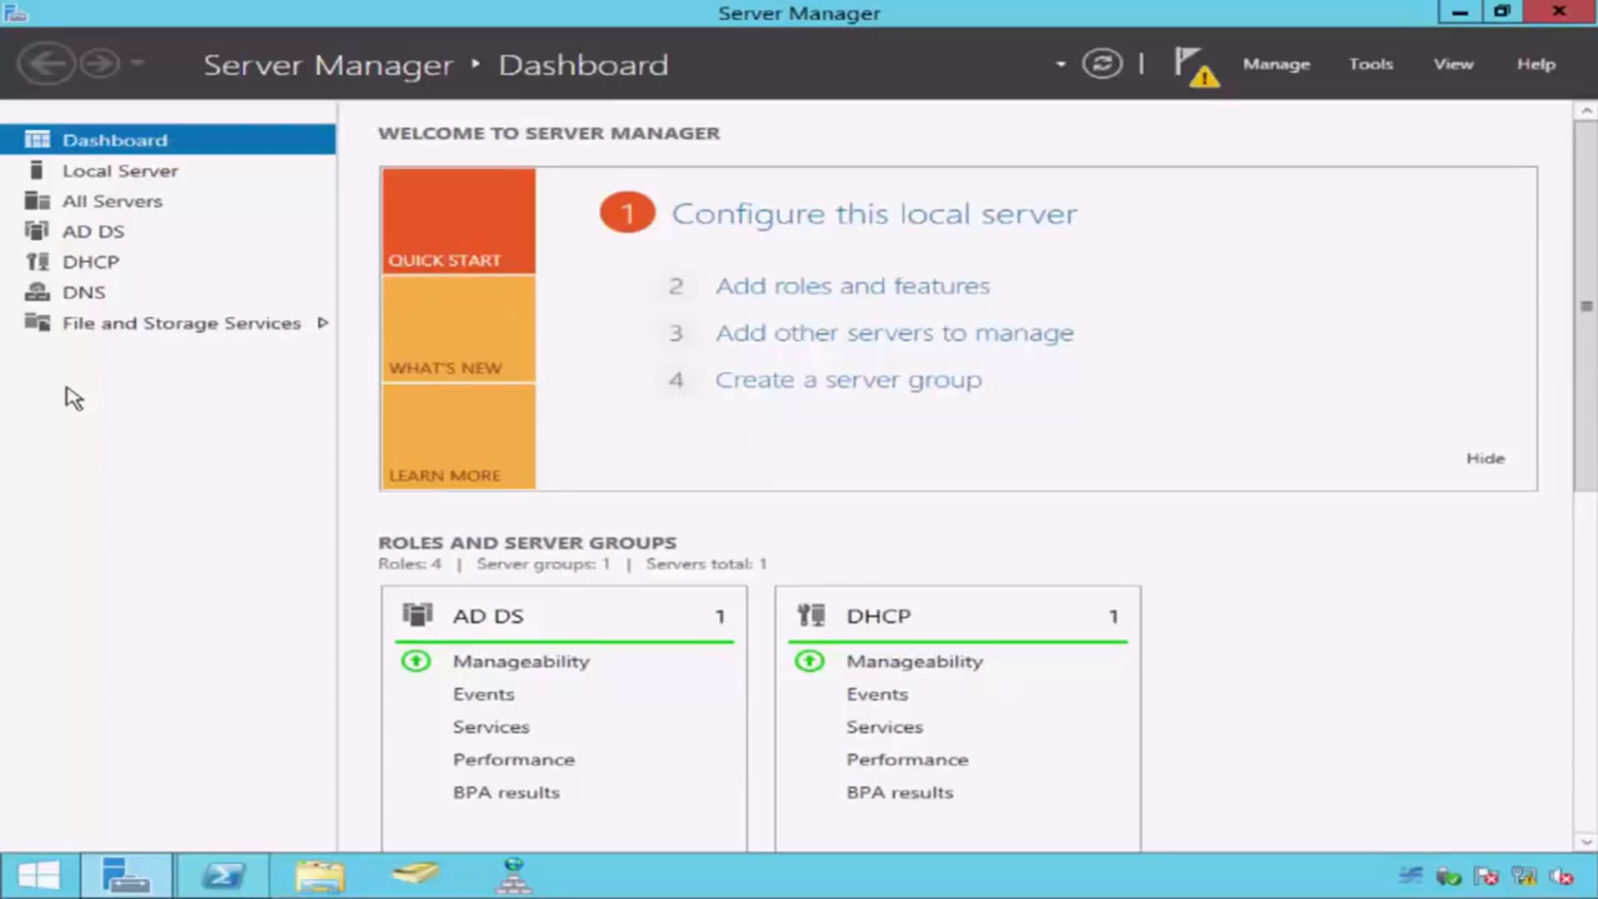
{"action": "left_click", "coordinate": [224, 865]}
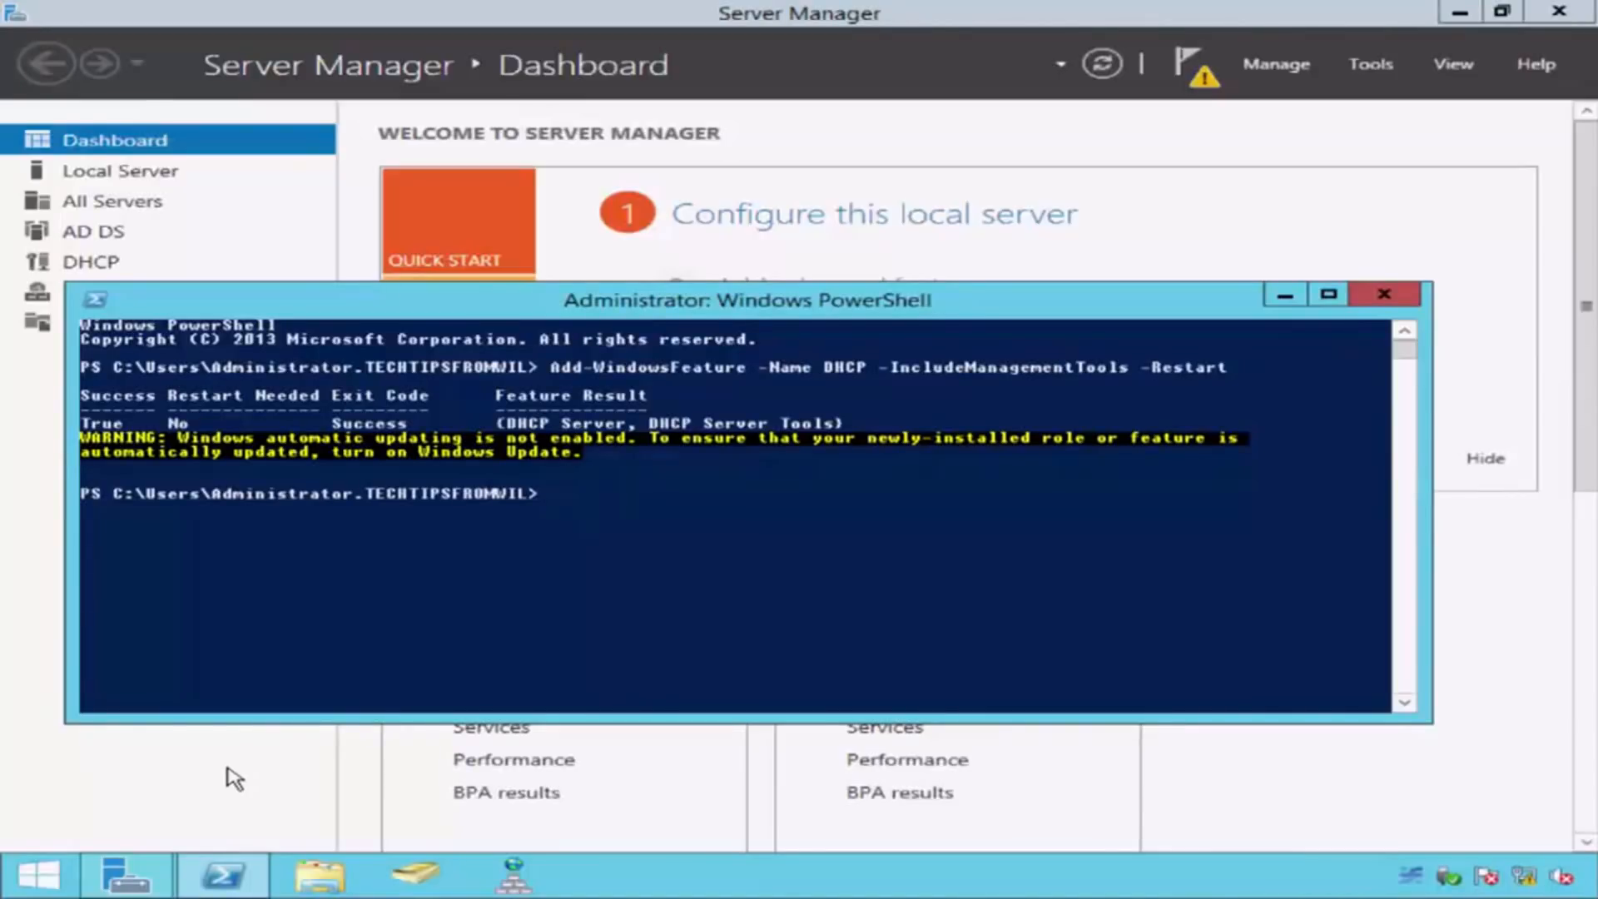
Step: Authorize SERVER2 as a DHCP server in Active Directory by running "Add-DHCPServerInDC SERVER2 192.168.1.2"
{"action": "type", "text": "Add-DHCPServerInDC"}
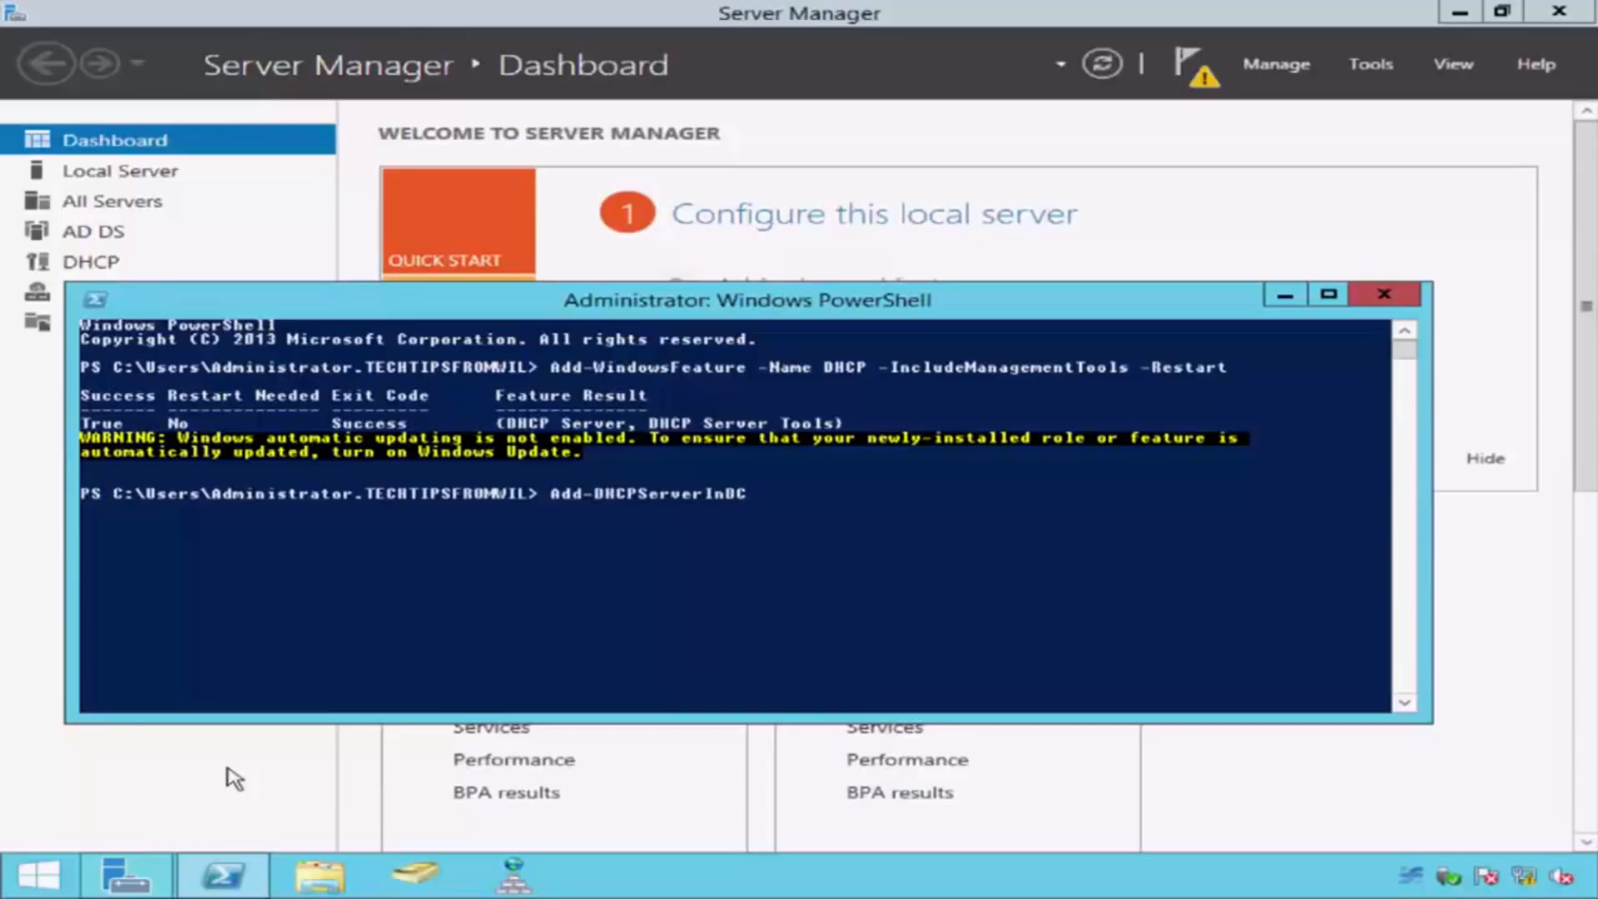
{"action": "type", "text": " SERVER2"}
{"action": "type", "text": "192.168"}
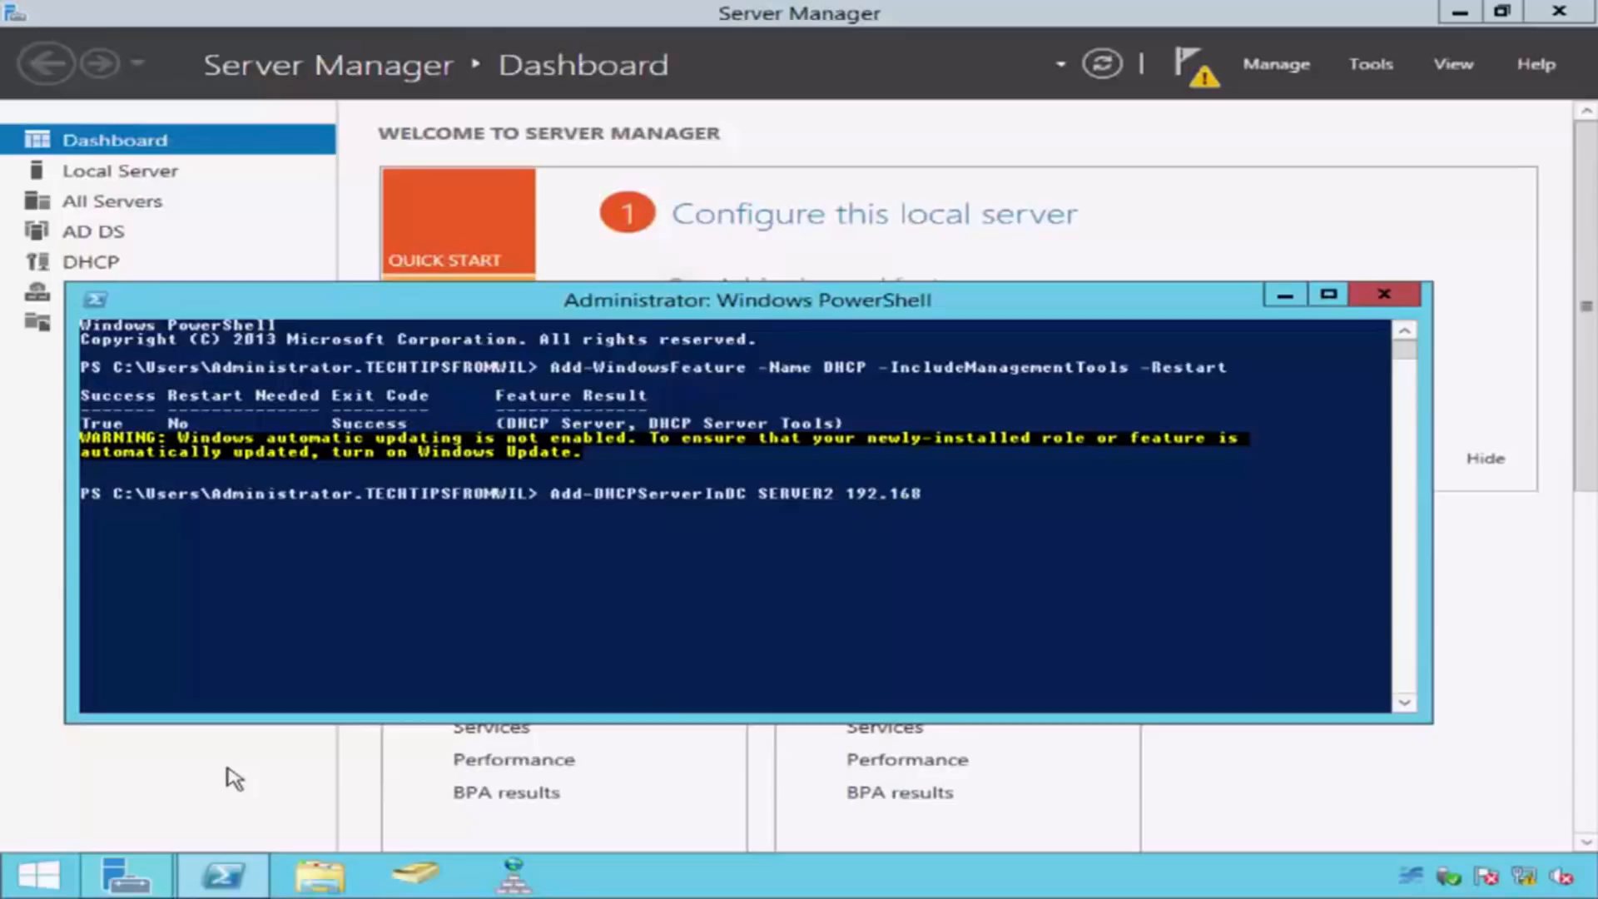
{"action": "type", "text": ".1.2"}
{"action": "key", "text": "Return"}
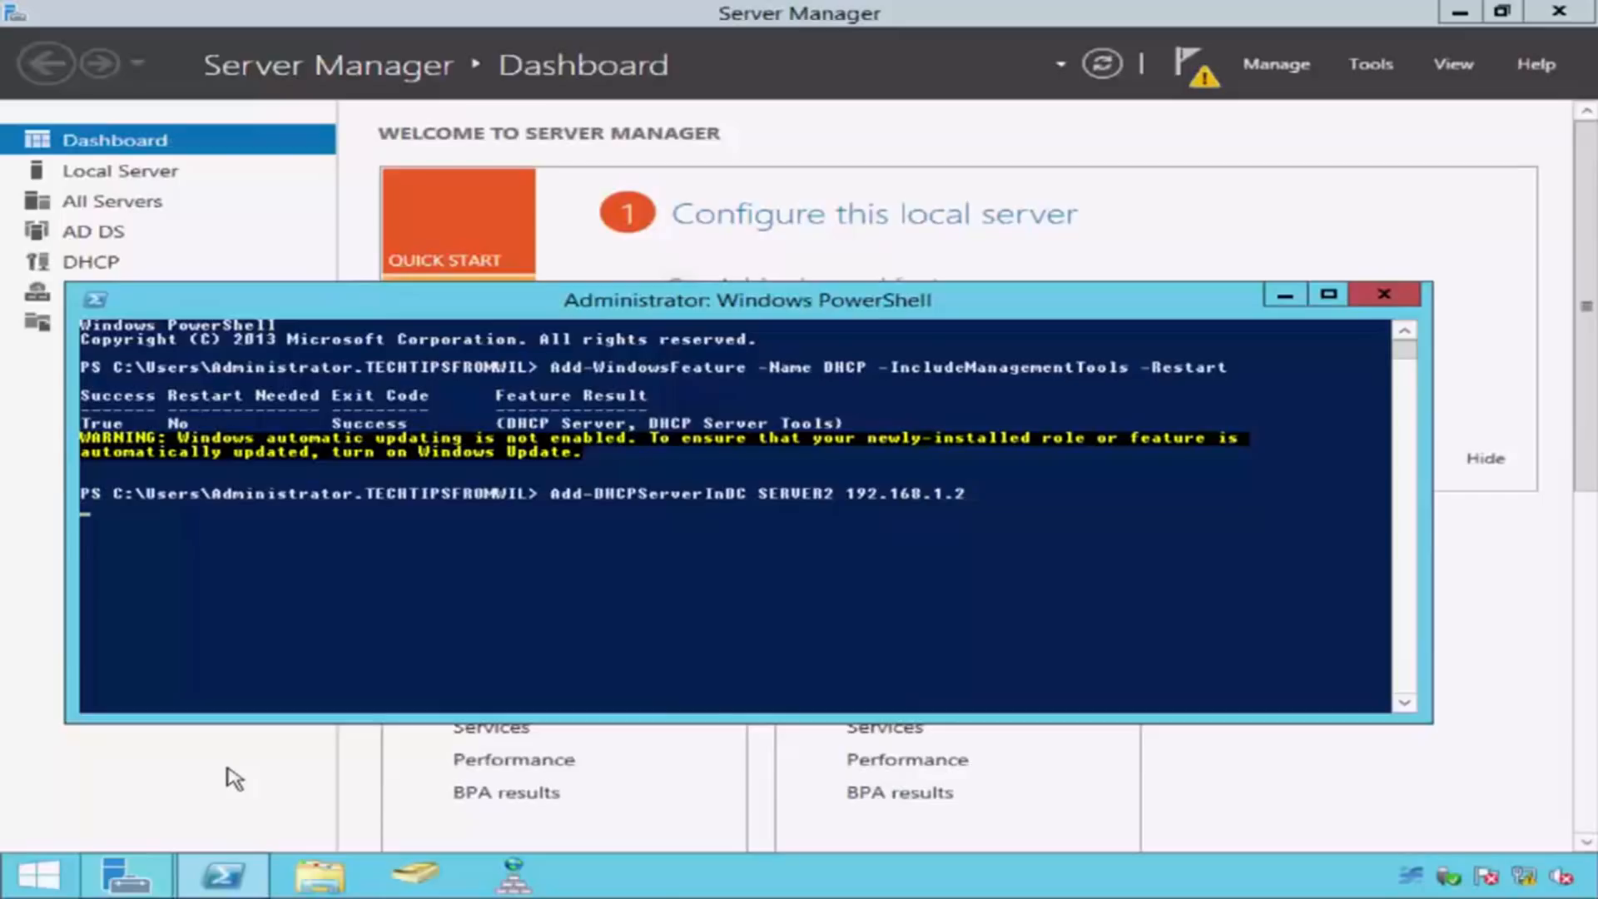
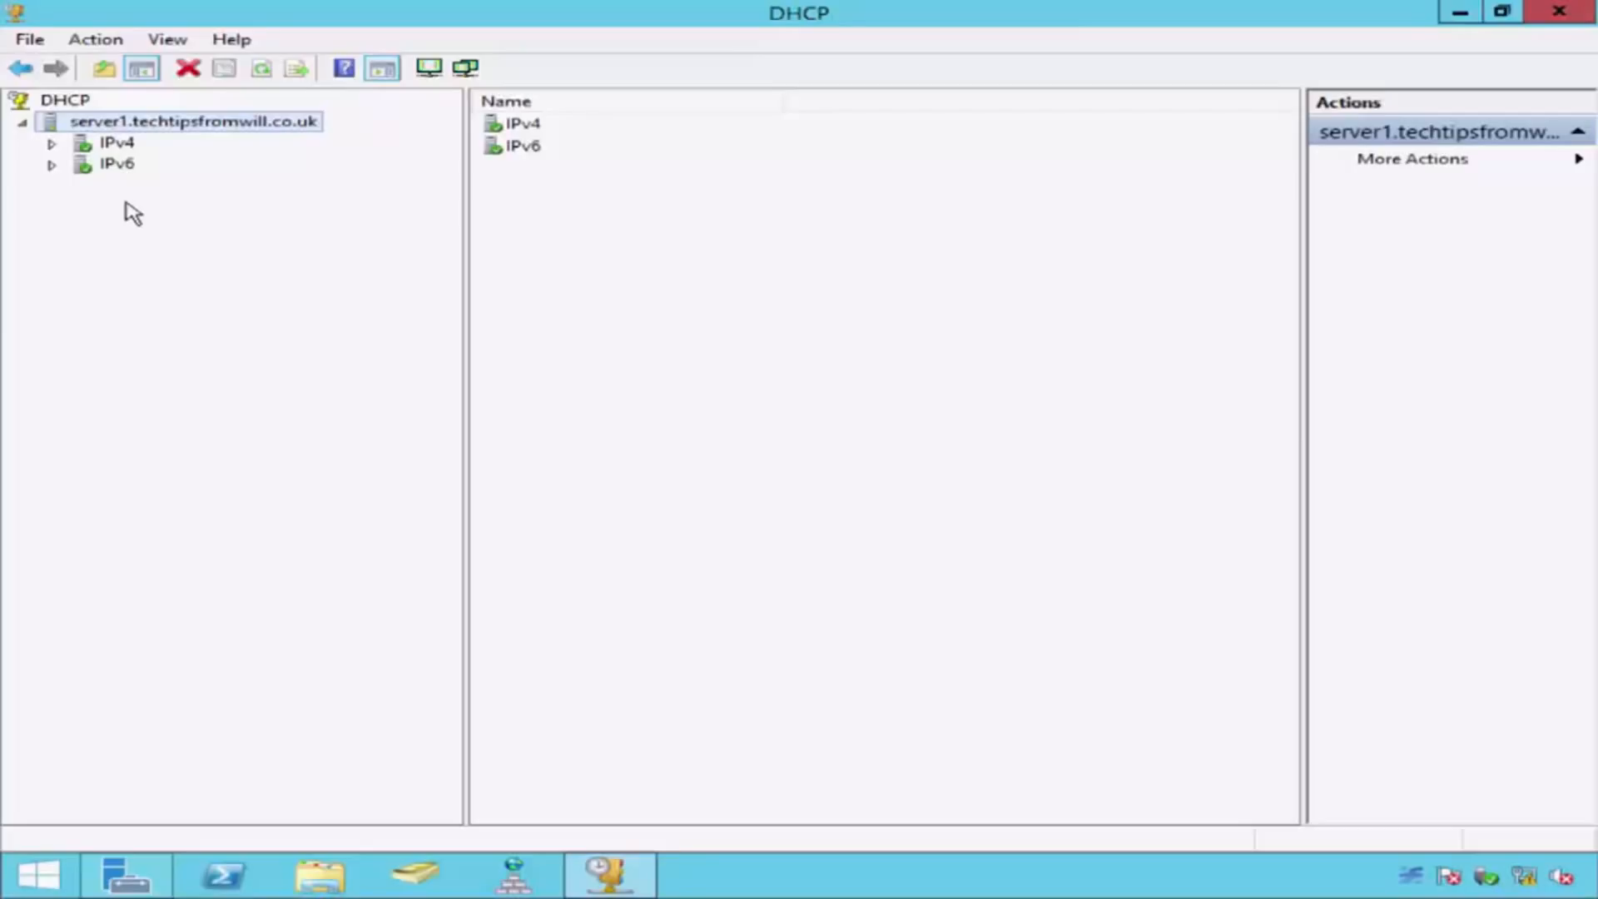
Step: Start a new IPv4 scope on server1.techtipsfromwill.co.uk and name it Scope1
{"action": "double_click", "coordinate": [128, 147]}
{"action": "right_click", "coordinate": [132, 146]}
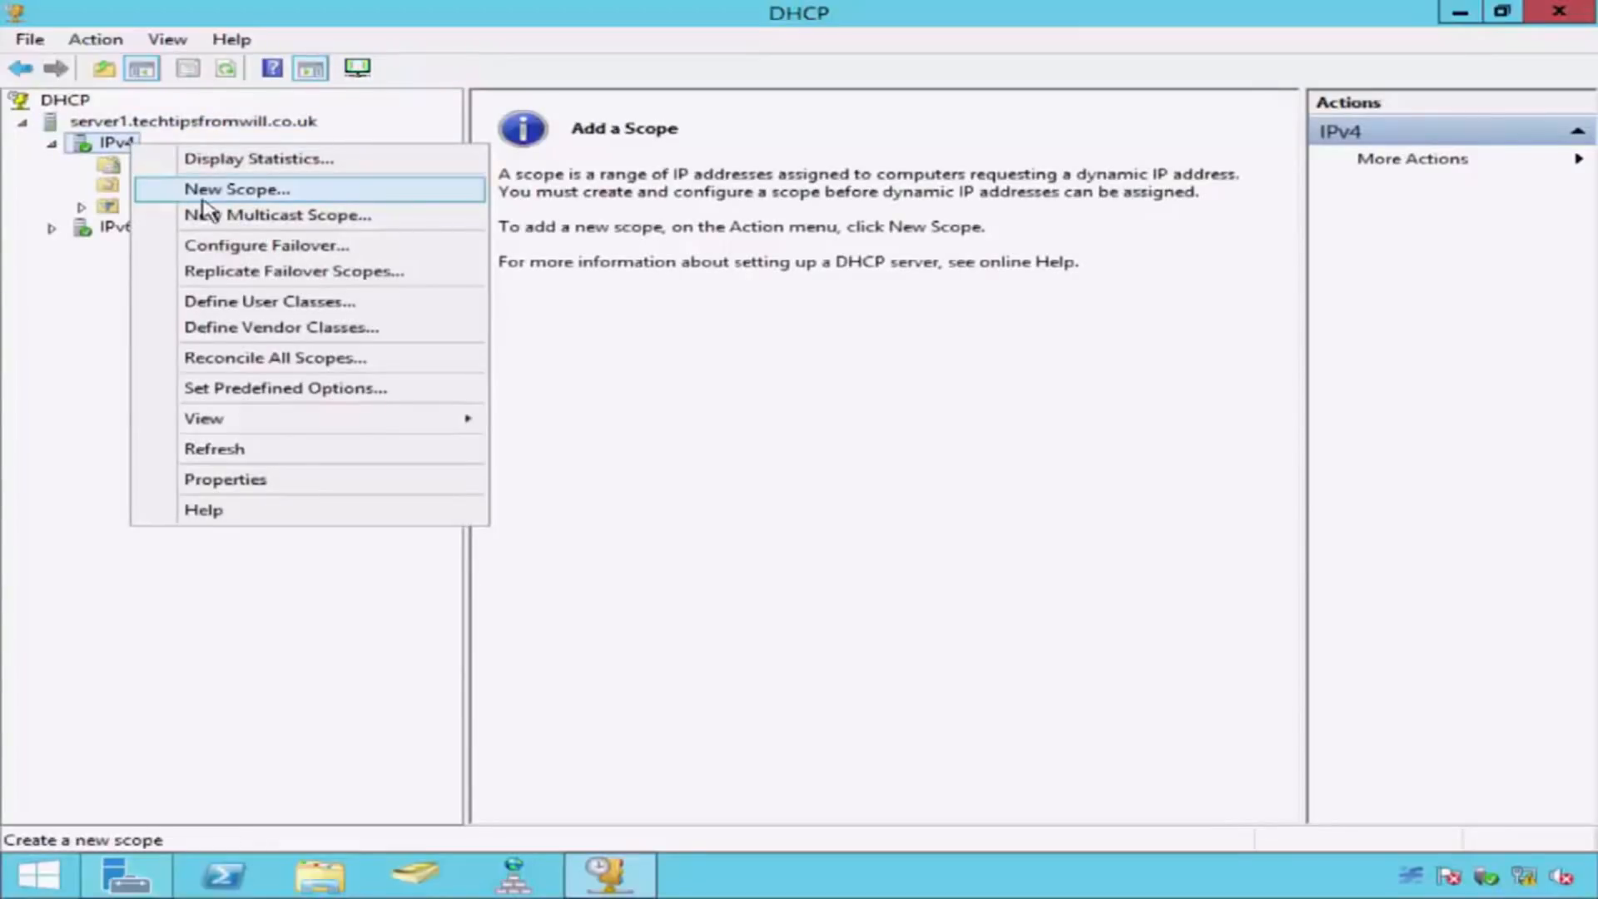
{"action": "left_click", "coordinate": [157, 193]}
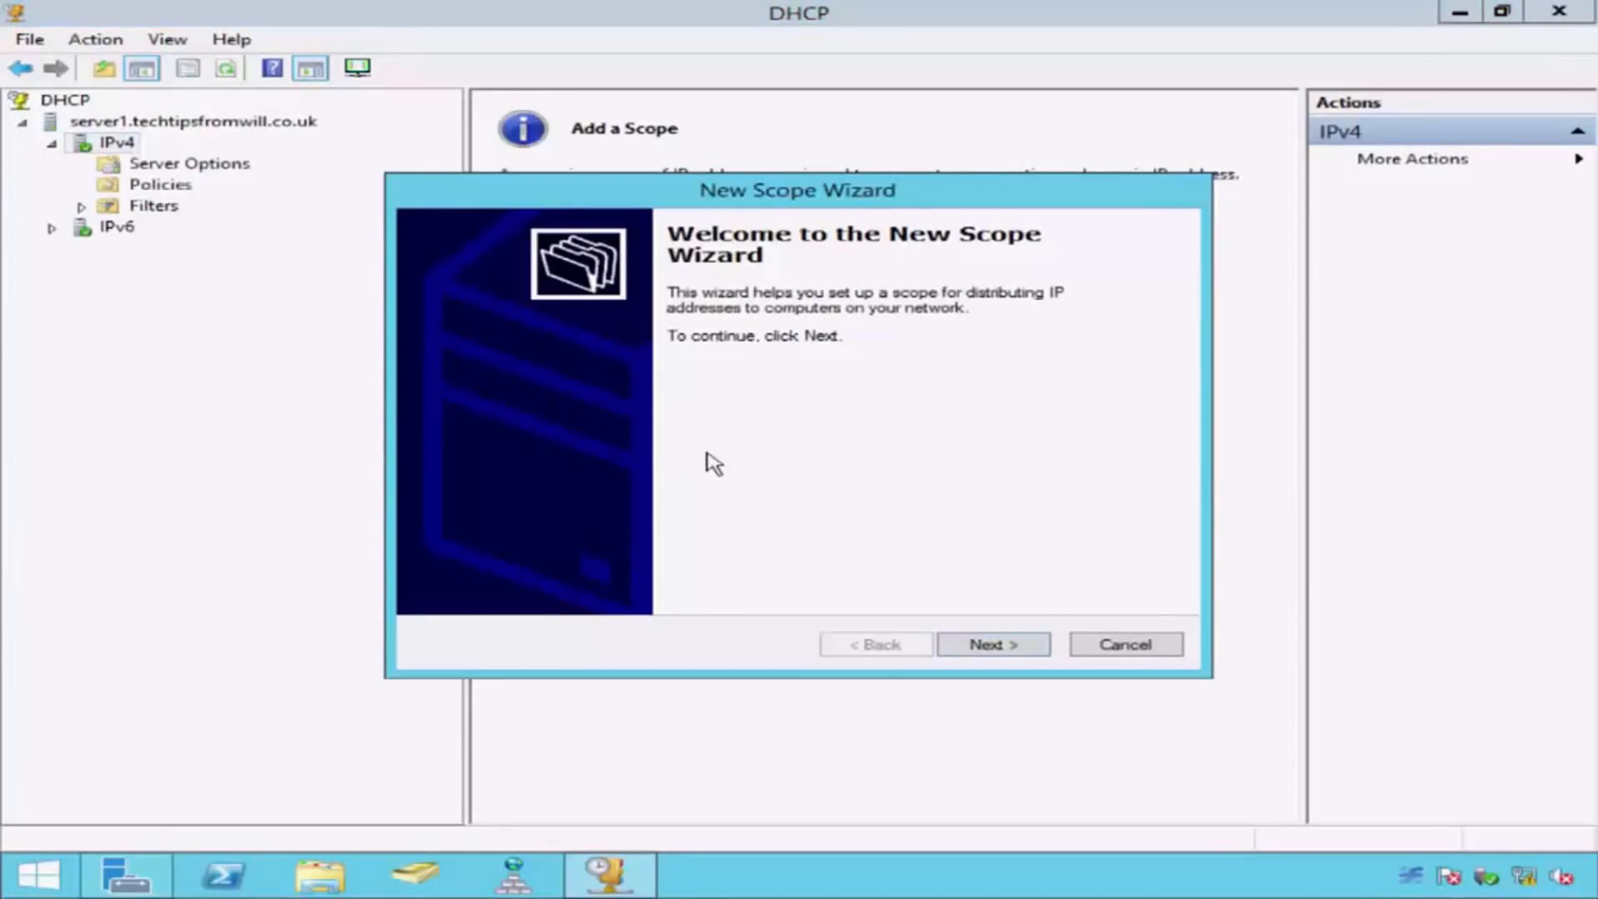
{"action": "left_click", "coordinate": [1016, 643]}
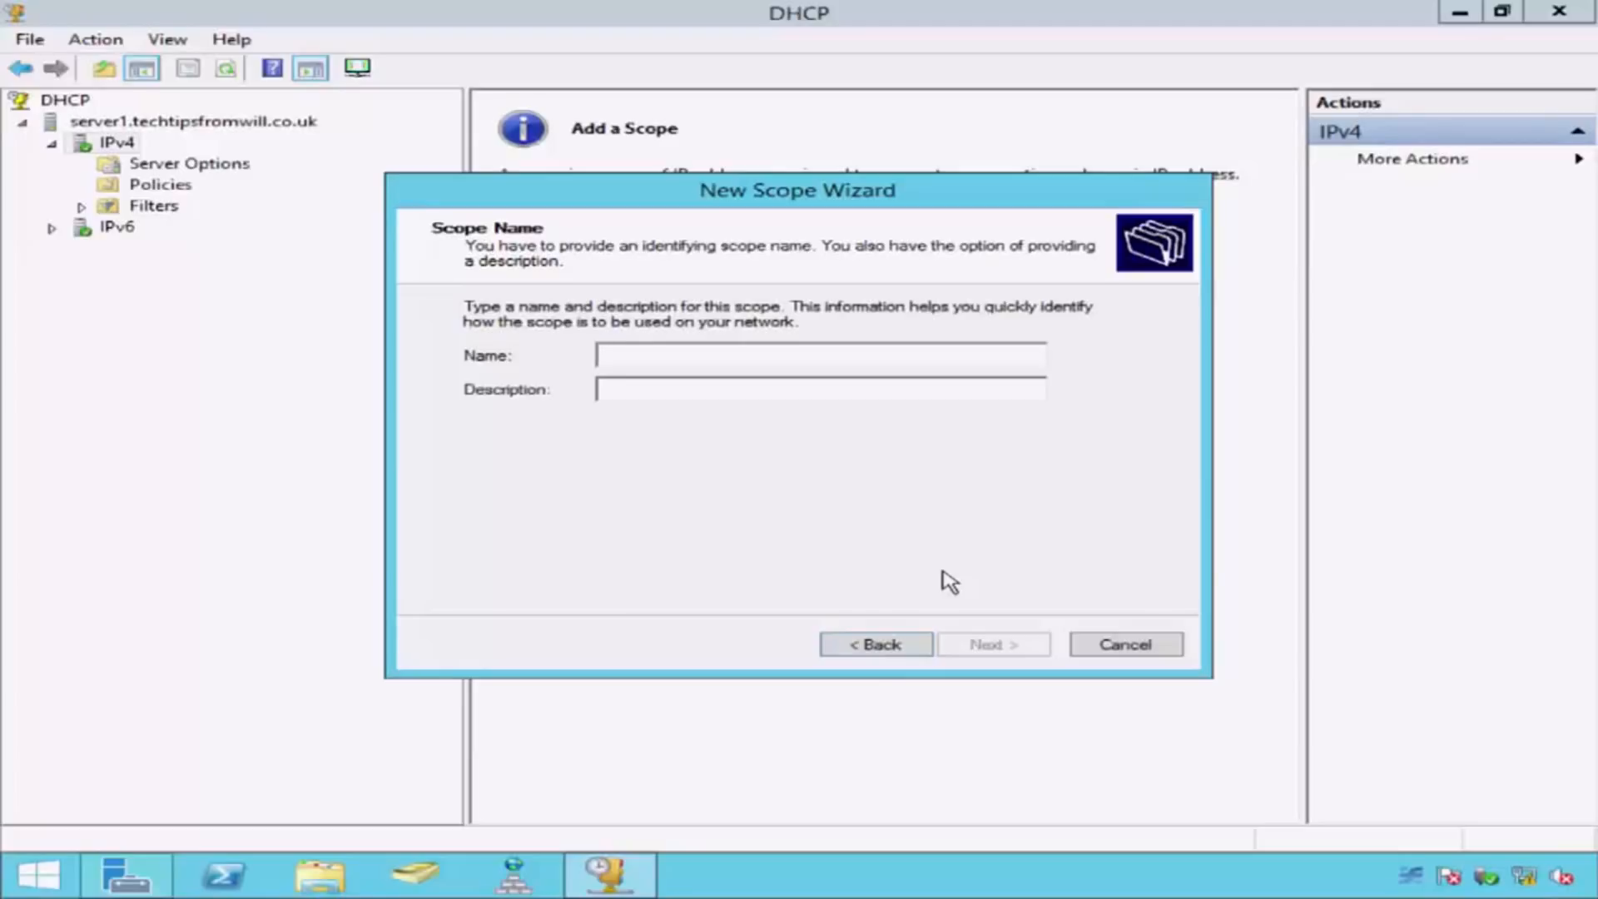
{"action": "type", "text": "Scope1"}
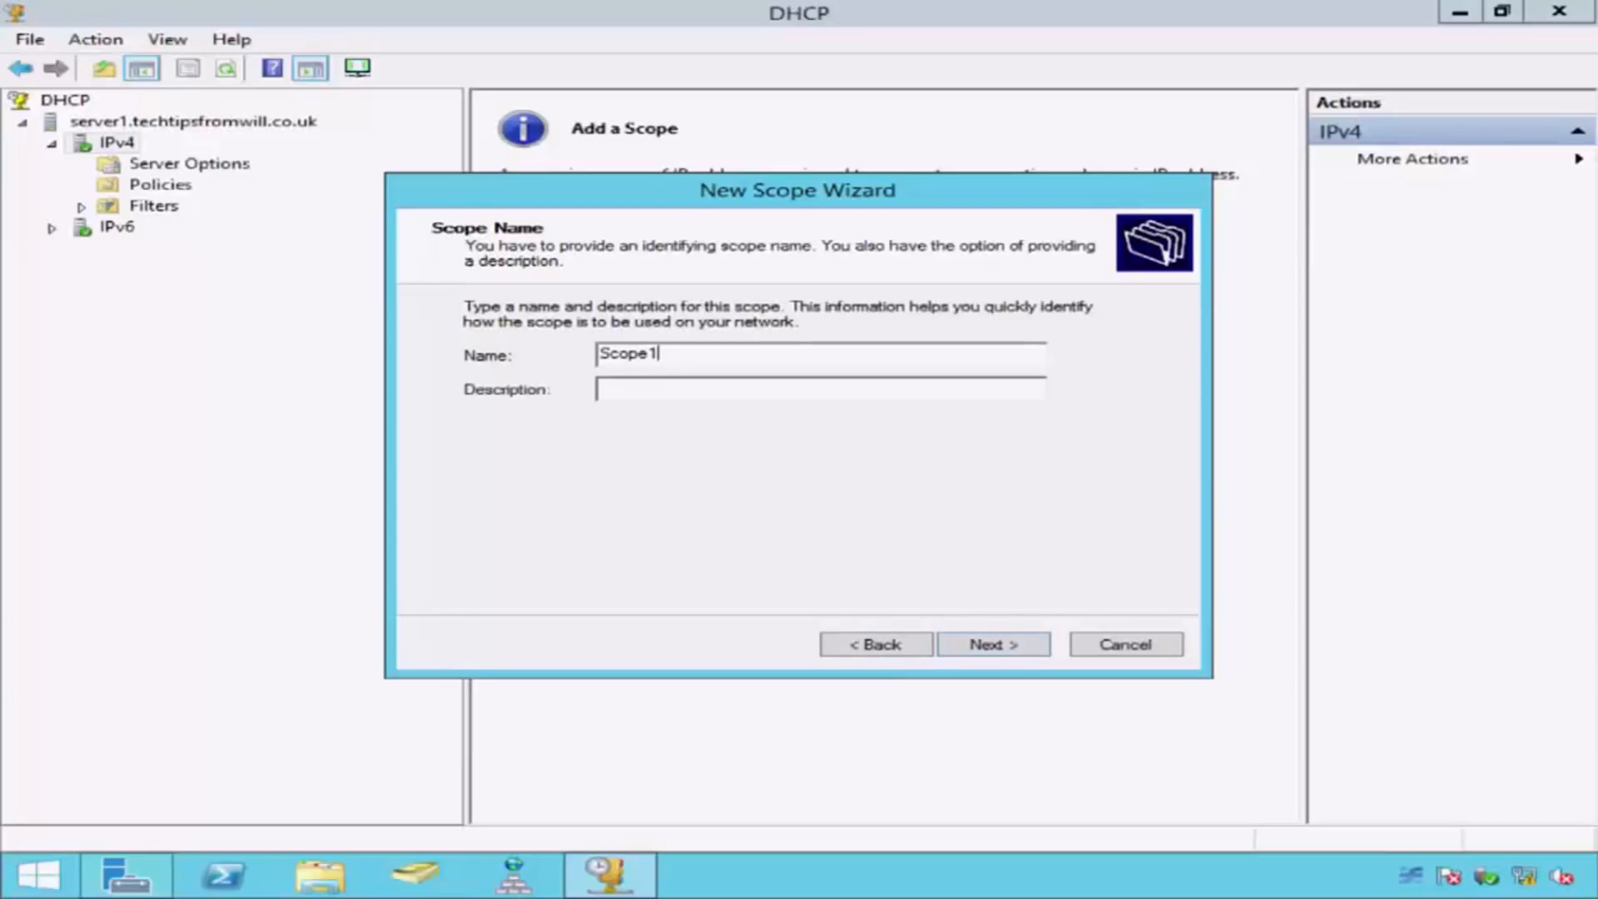
{"action": "left_click", "coordinate": [1020, 642]}
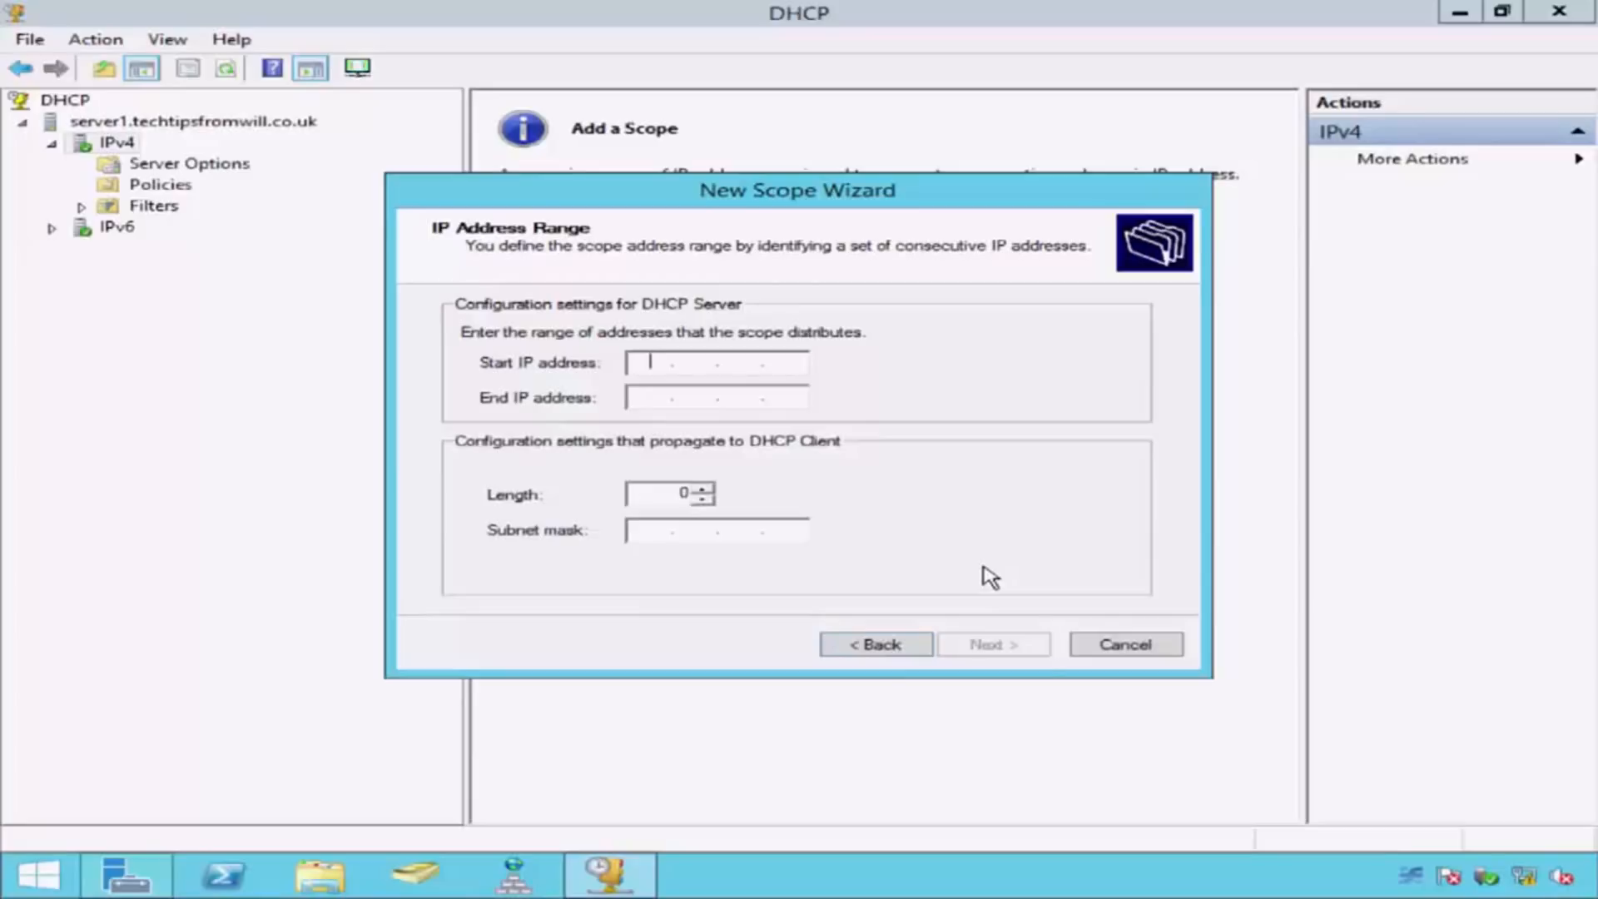
Step: Set the scope's address range from 192.168.1.101 to 192.168.1.200, keeping the suggested subnet mask
{"action": "type", "text": "192 . 168 . 1 . 101"}
{"action": "key", "text": "Tab"}
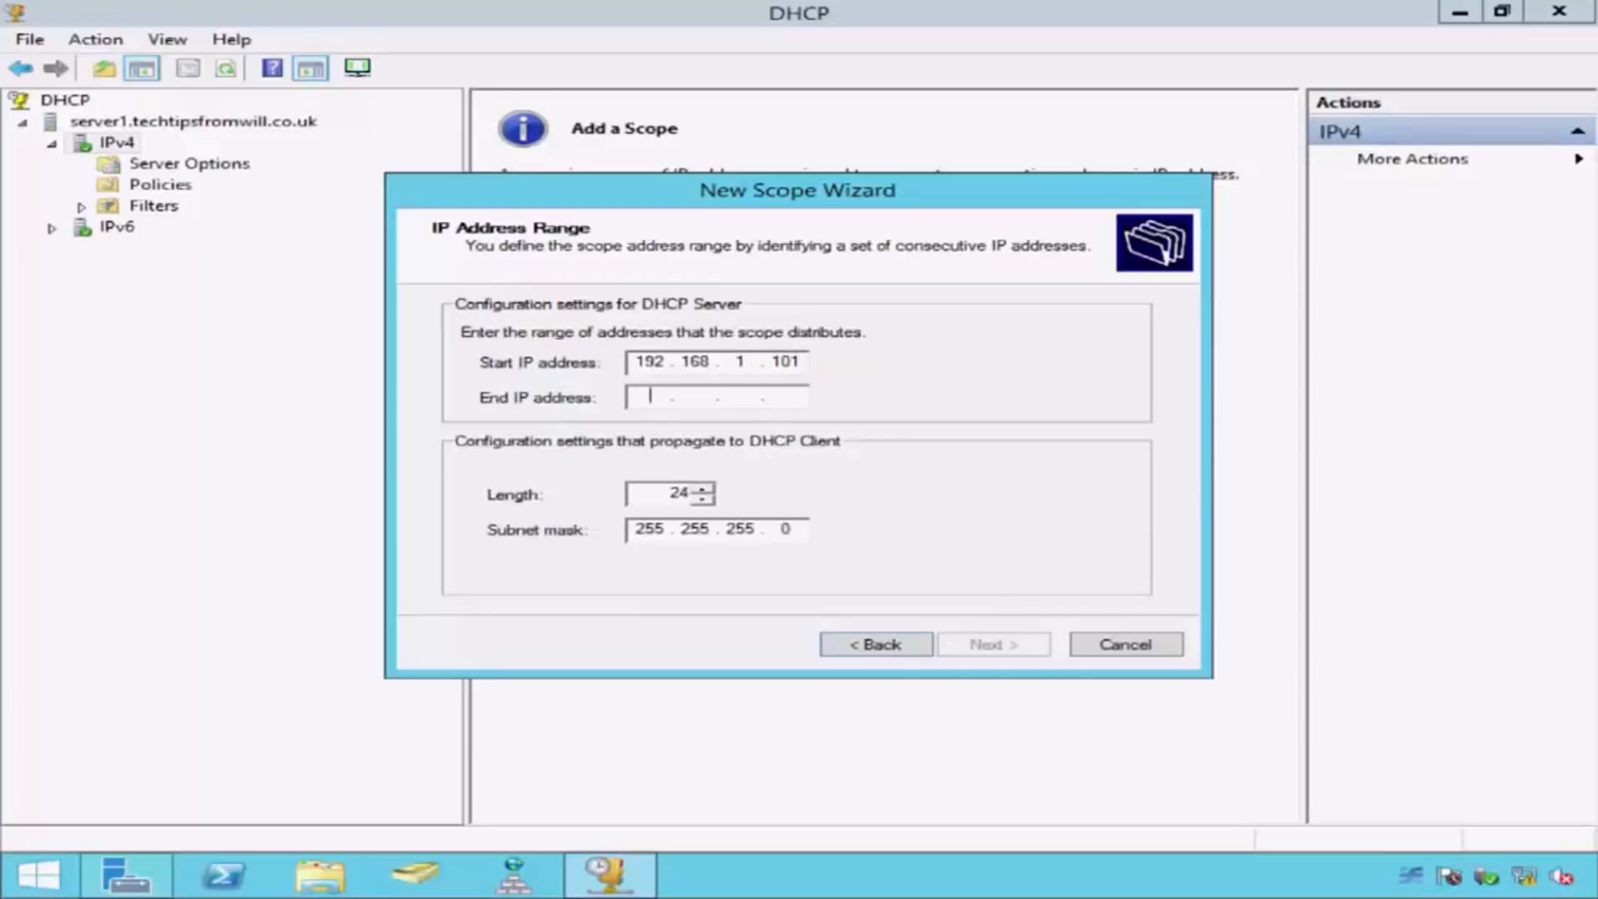
{"action": "type", "text": "192 . 168 . 1 . 200"}
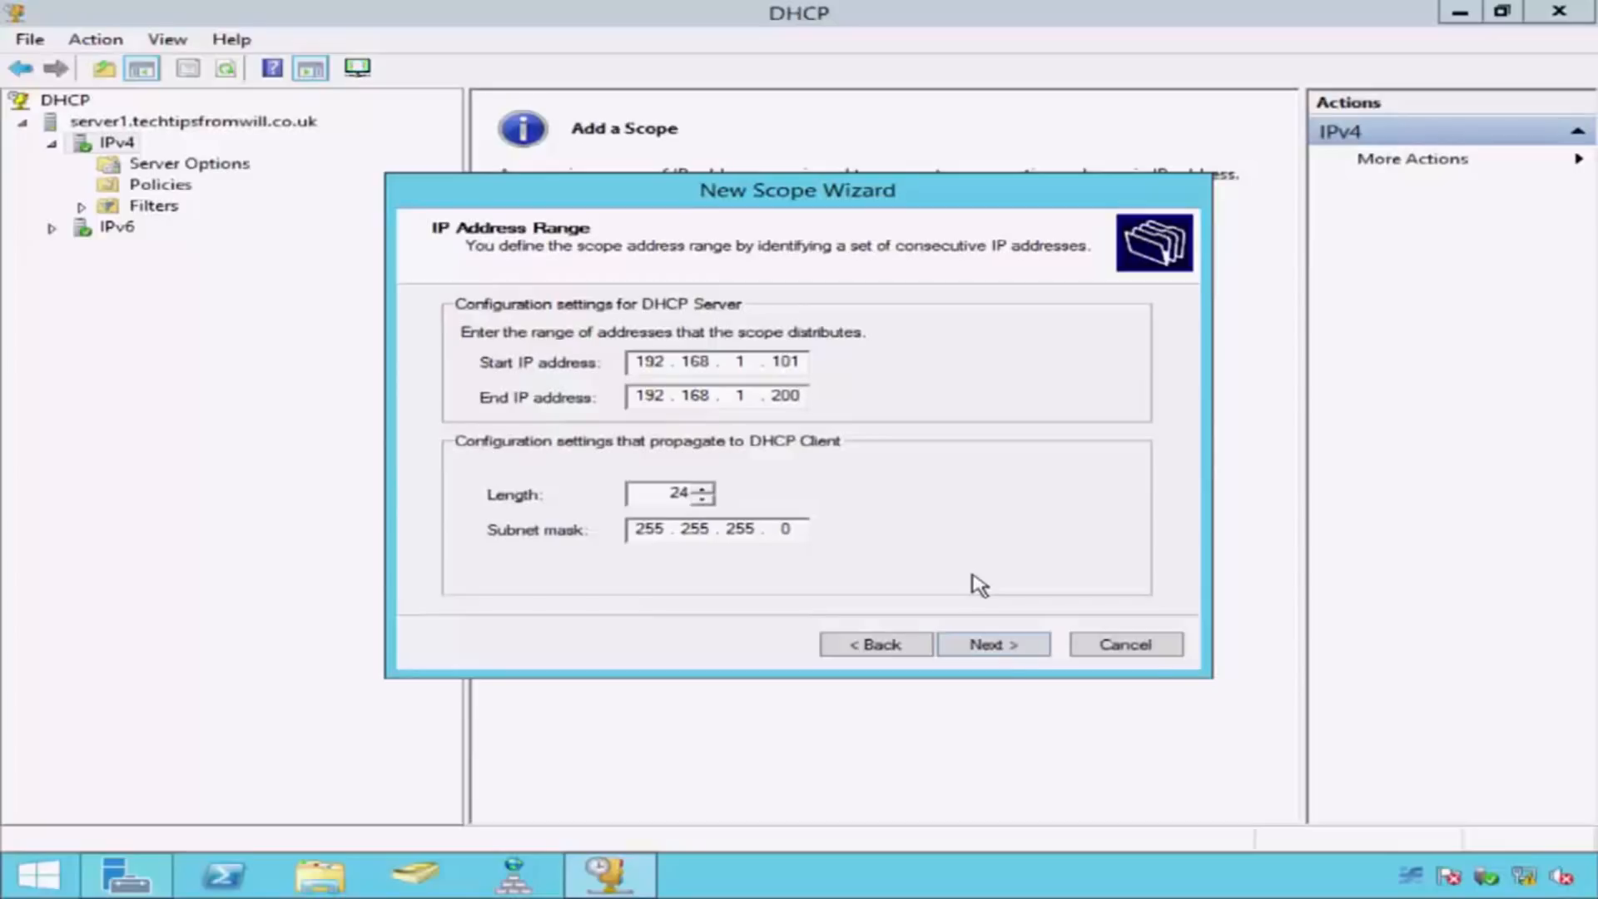
{"action": "left_click", "coordinate": [1019, 636]}
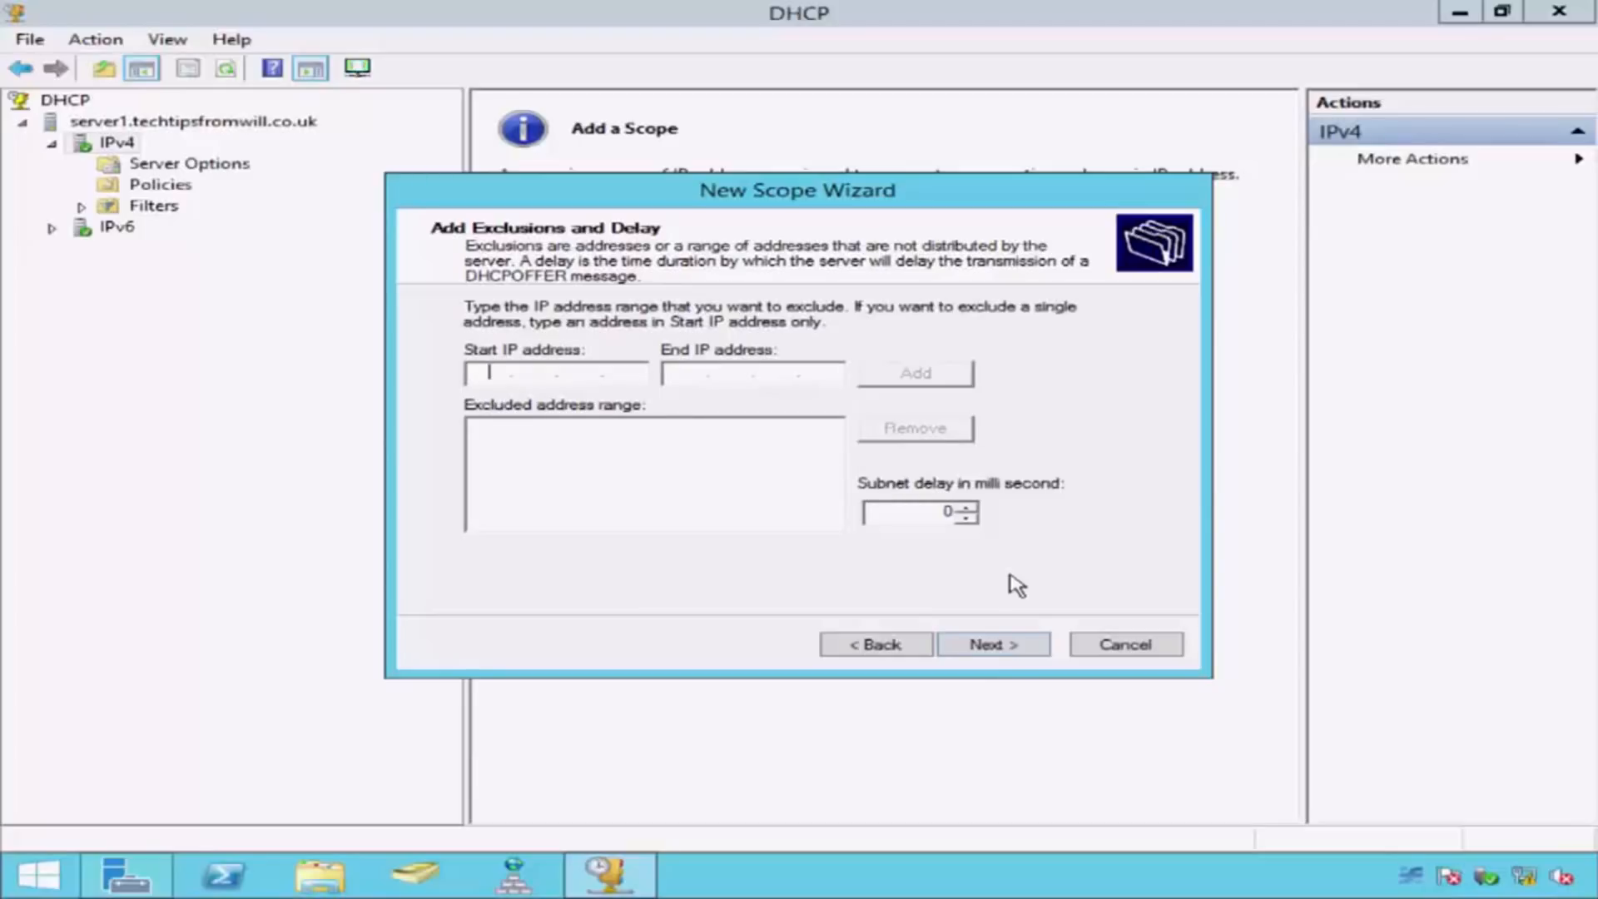
Step: Exclude the address 192.168.1.101 from the scope and accept the default lease duration
{"action": "type", "text": "192.168.1."}
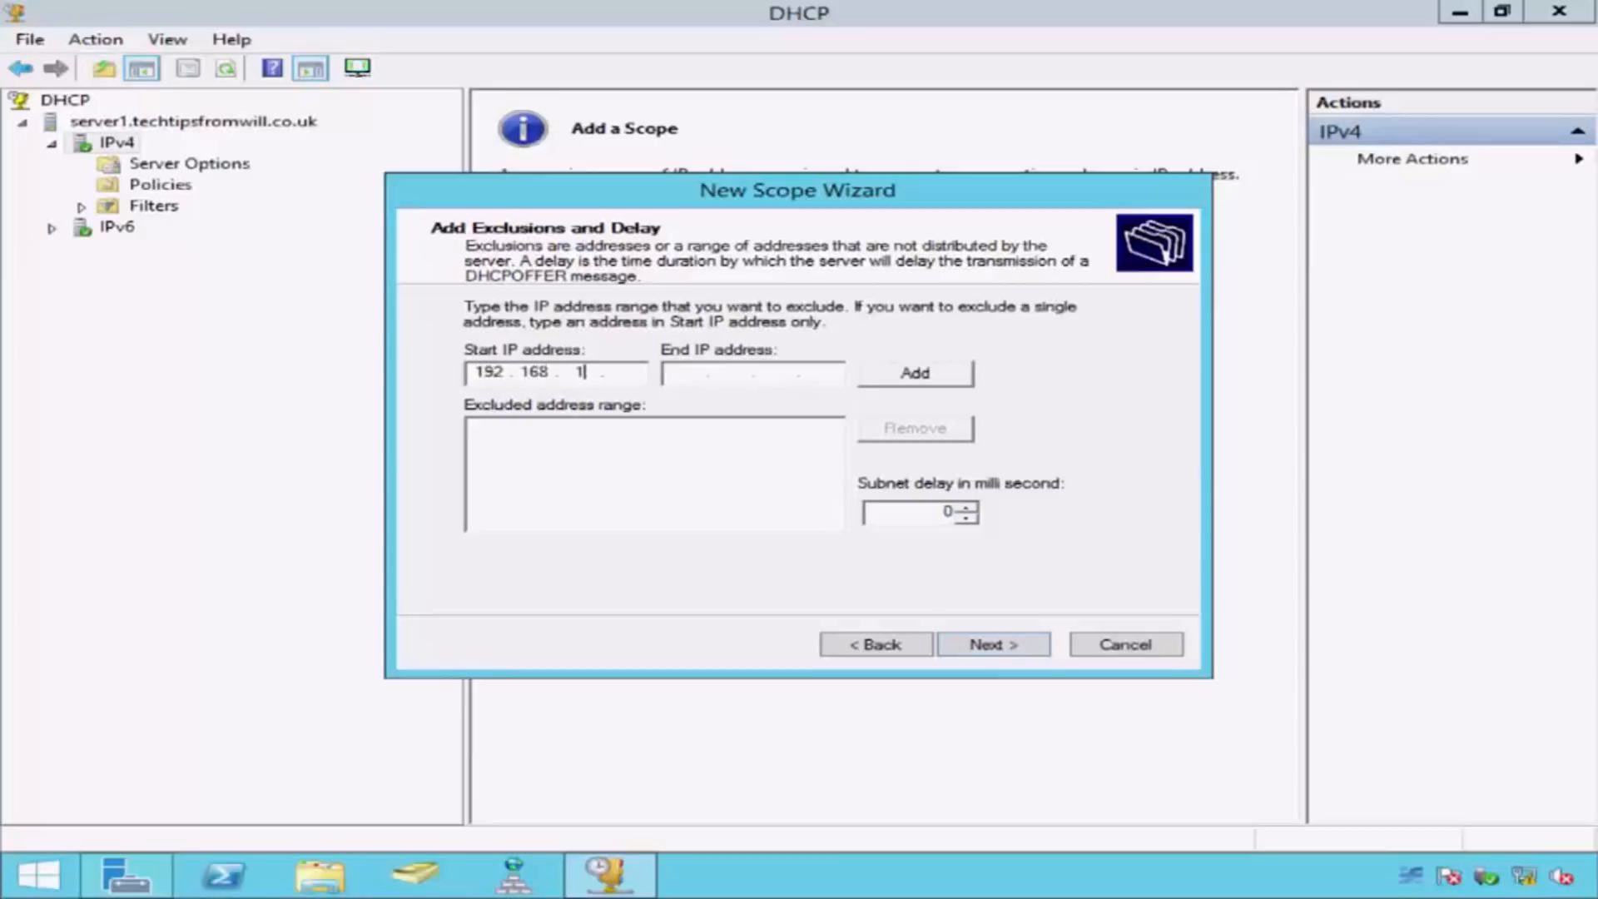
{"action": "type", "text": "101"}
{"action": "left_click", "coordinate": [964, 388]}
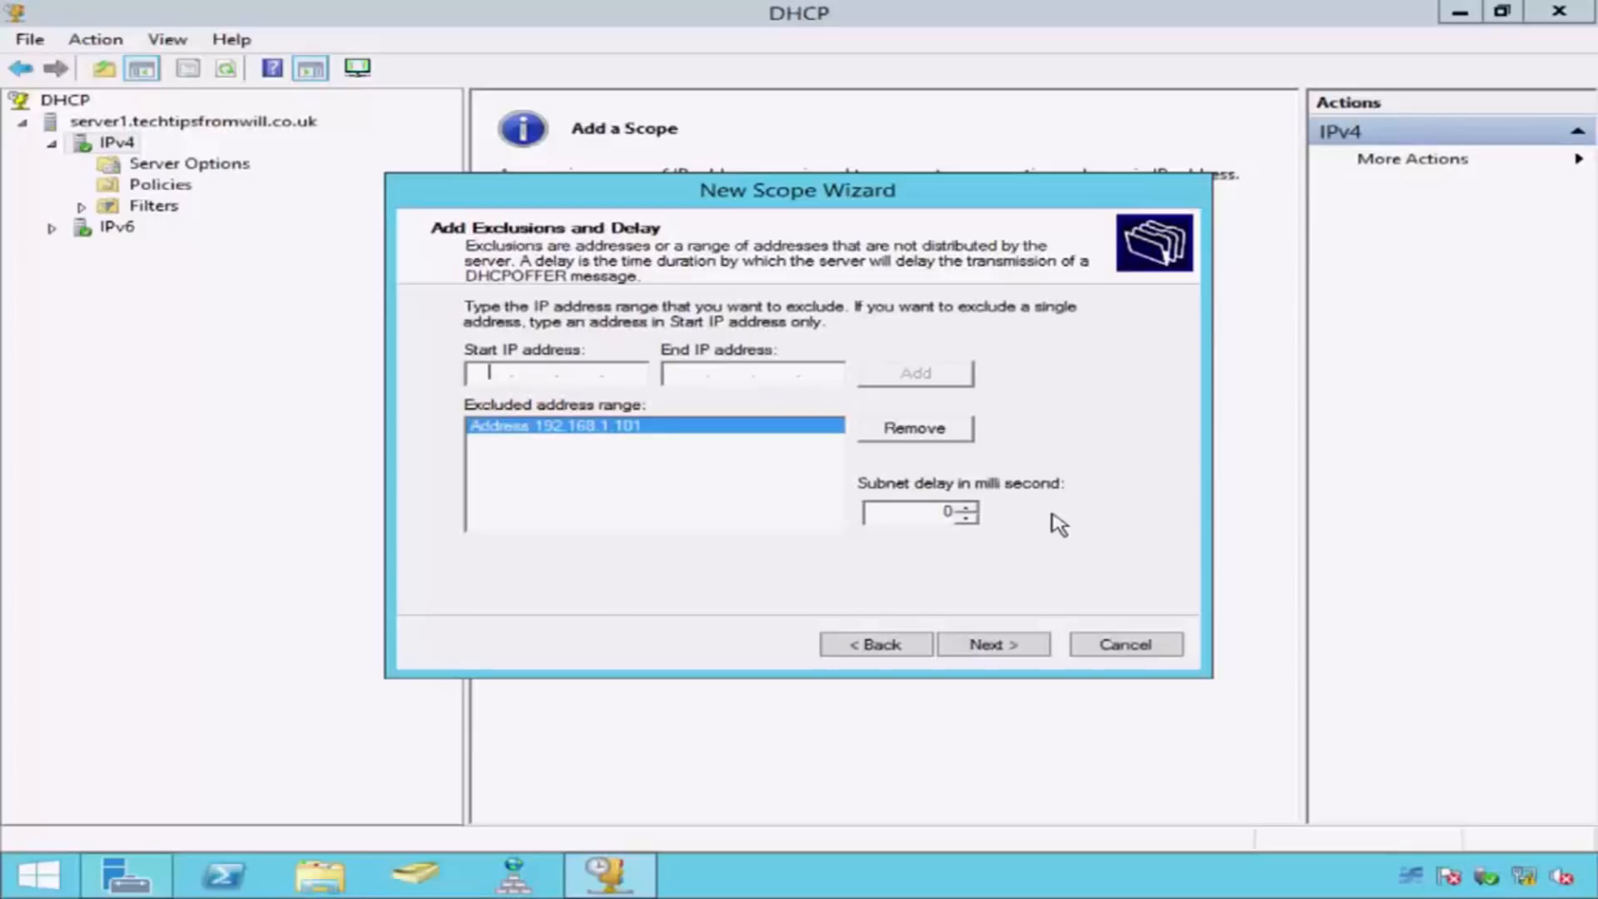
{"action": "left_click", "coordinate": [1030, 657]}
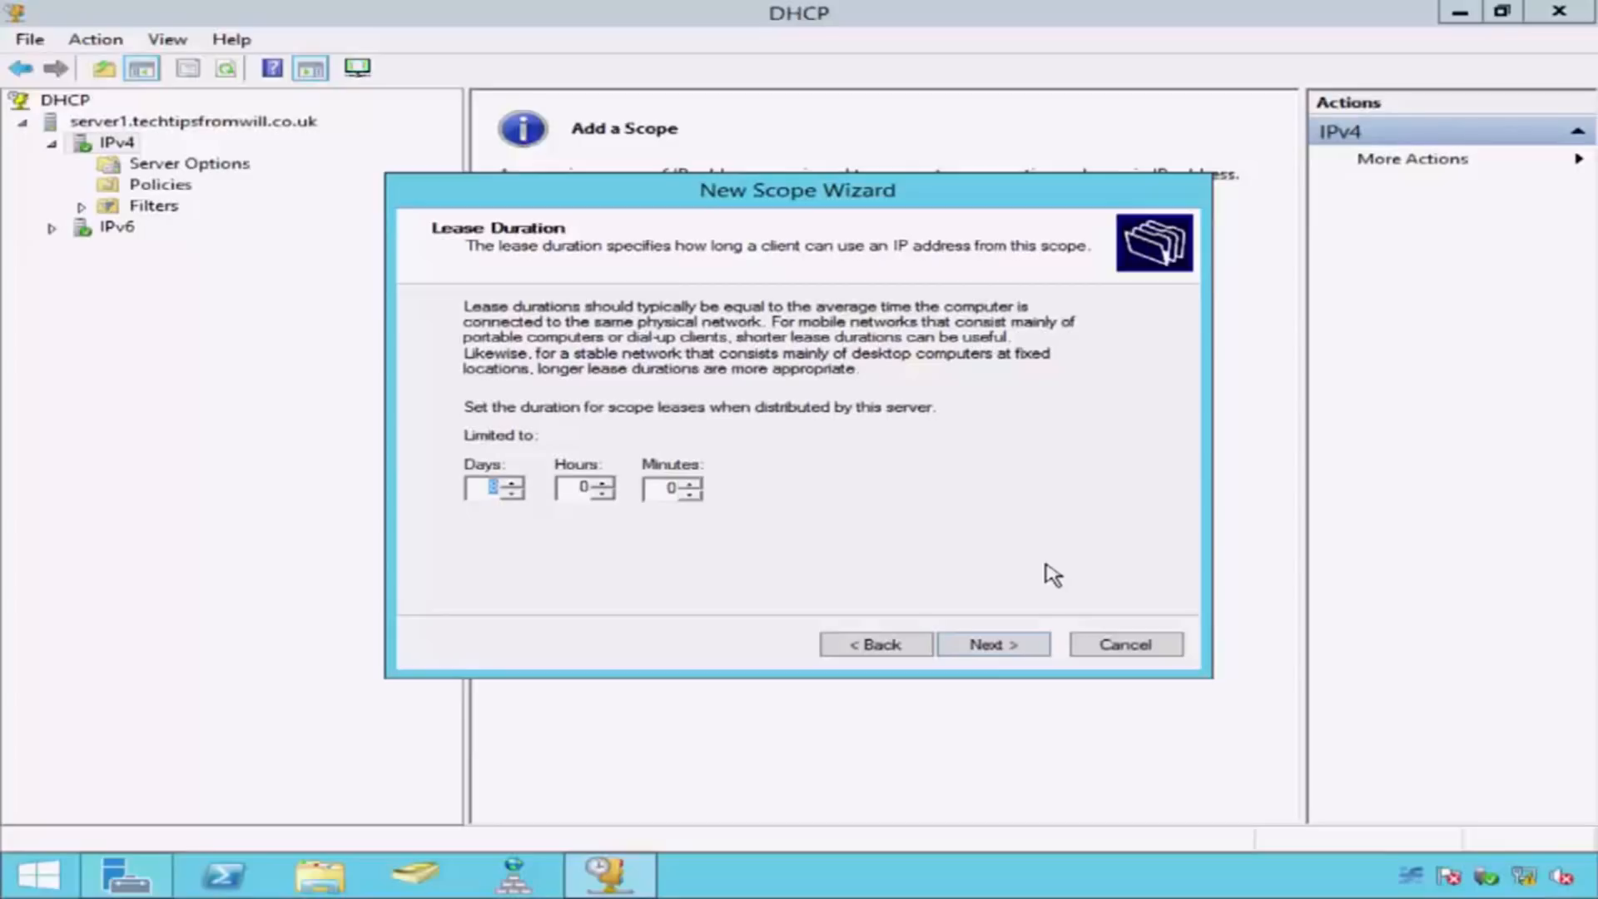
{"action": "left_click", "coordinate": [1030, 645]}
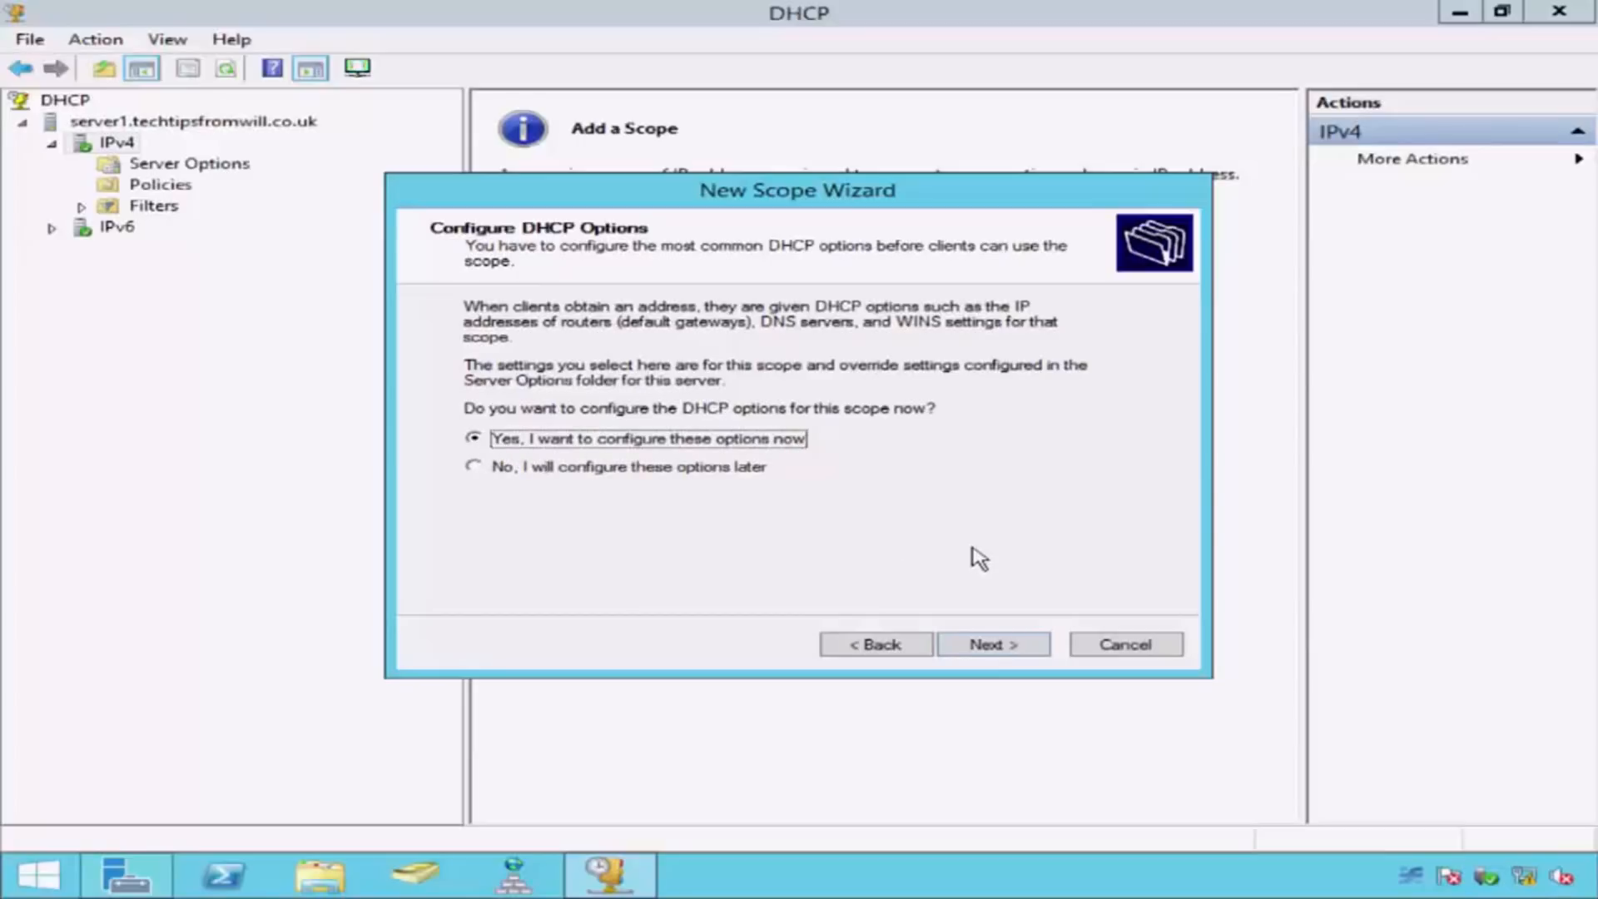
Step: Choose to configure the DHCP options now and add 192.168.1.254 as the scope's default gateway
{"action": "left_click", "coordinate": [1032, 648]}
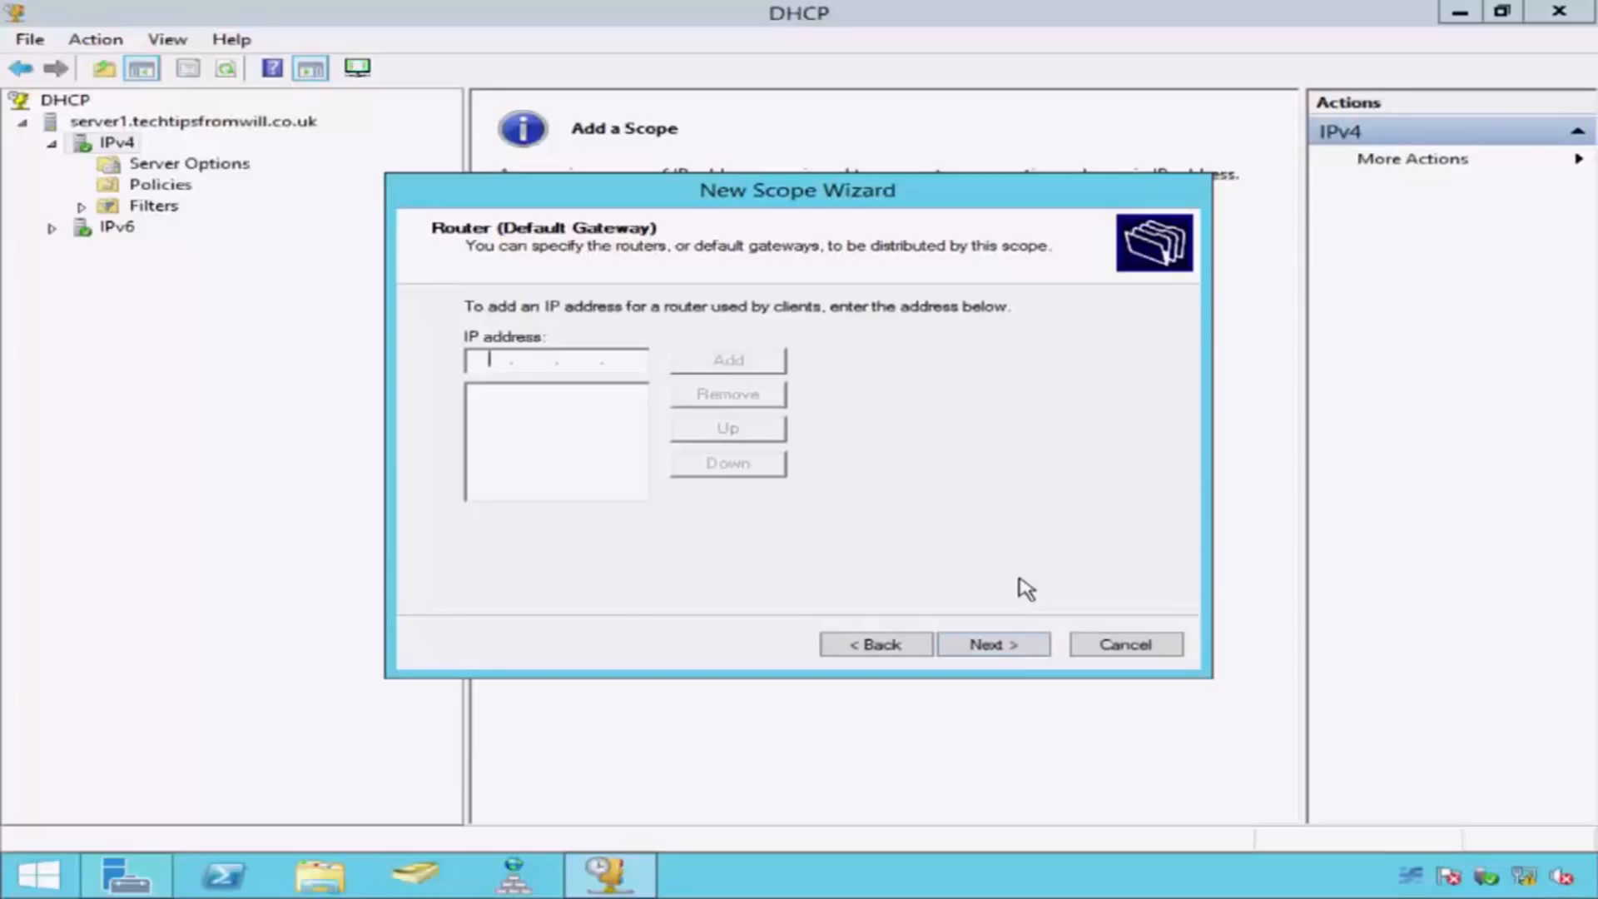
{"action": "type", "text": "192 . 168 . 1 . 254"}
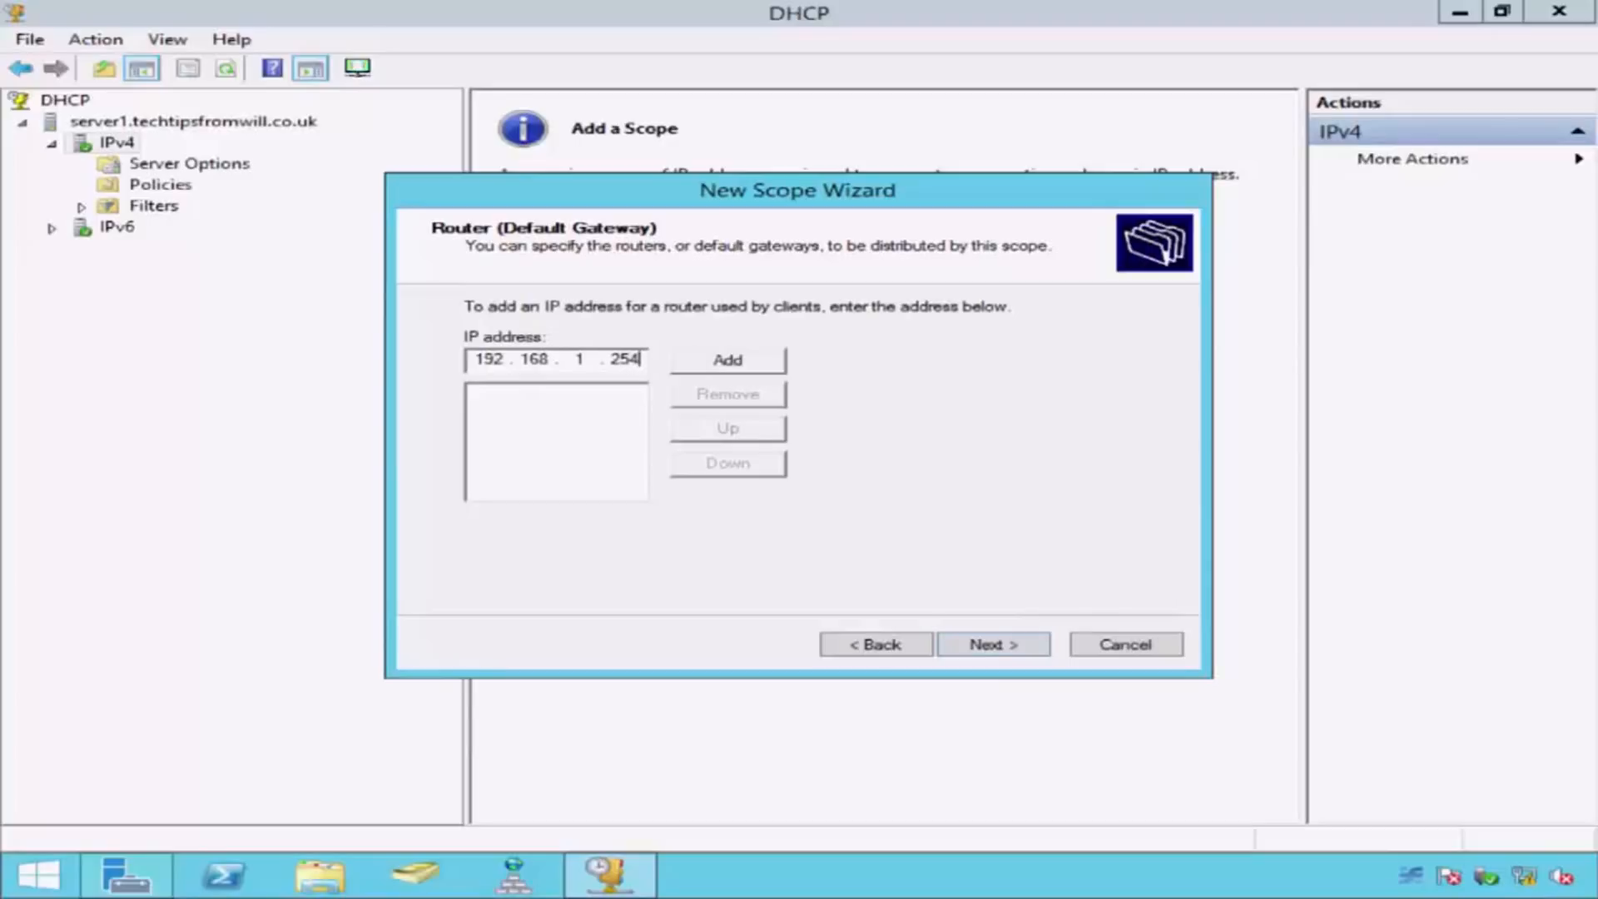
{"action": "left_click", "coordinate": [755, 372]}
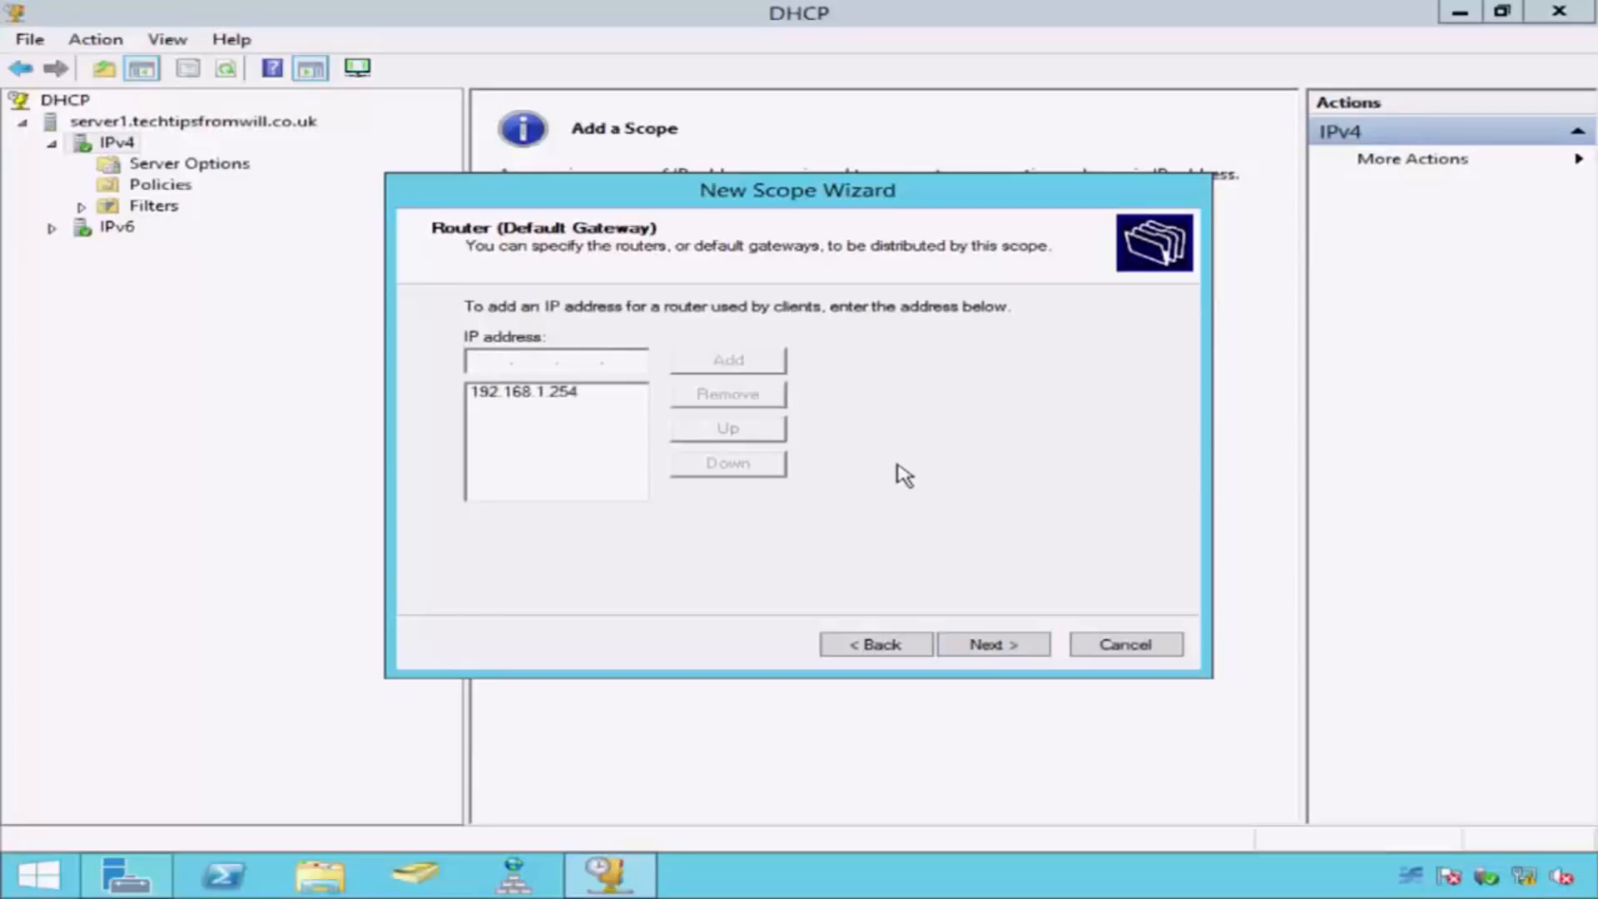
{"action": "left_click", "coordinate": [1017, 646]}
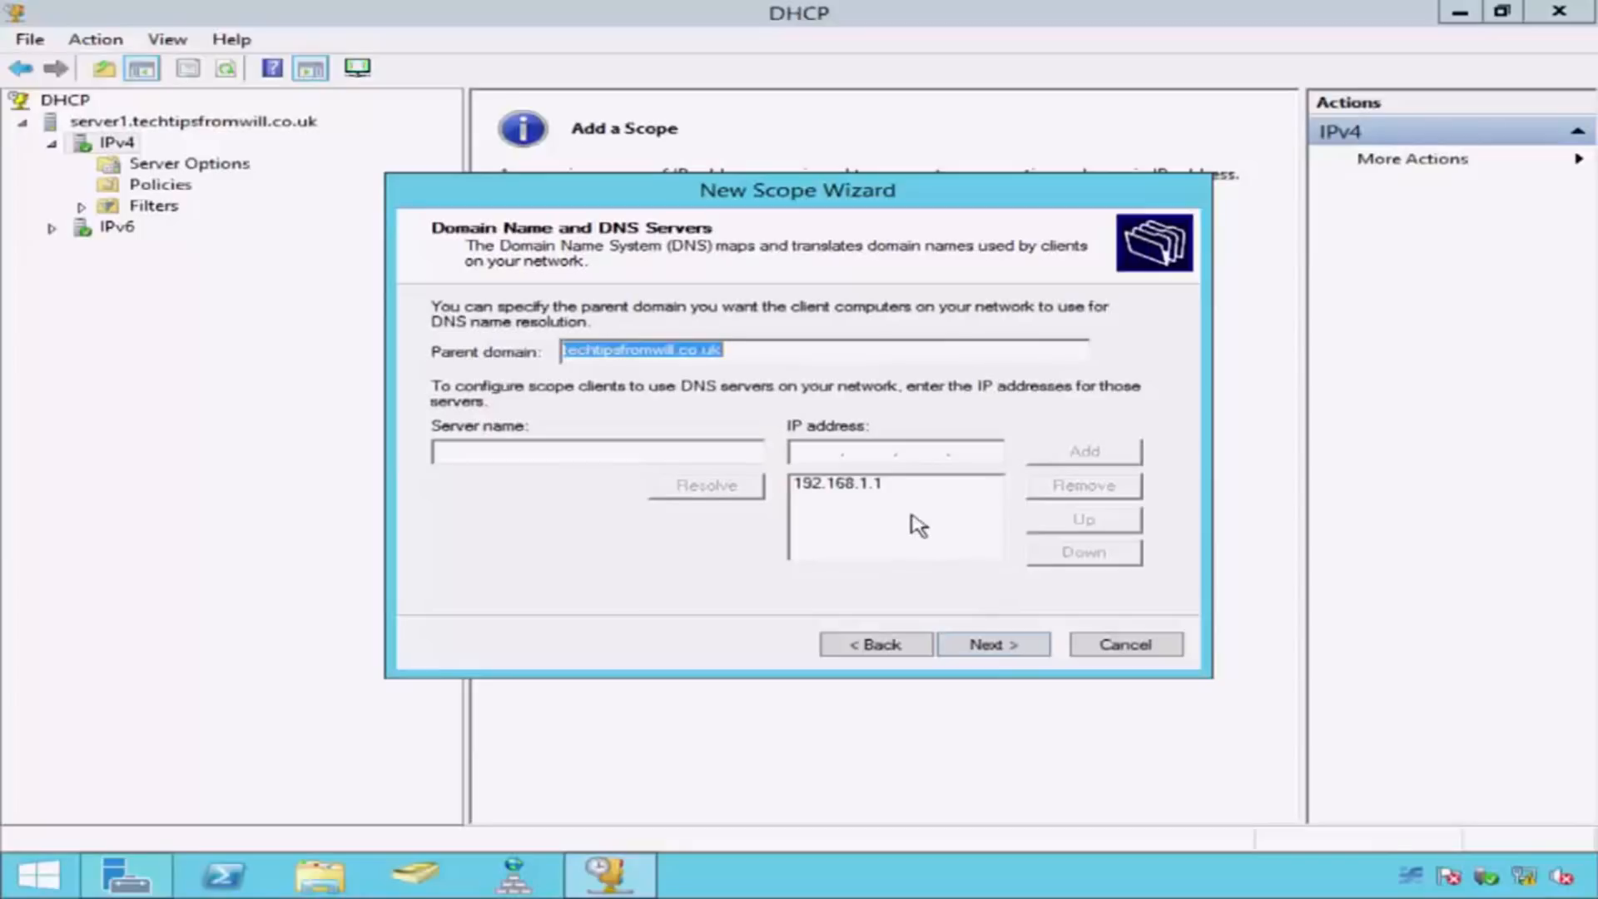
Step: Resolve SERVER2 to its IP address and add it as a second DNS server for the scope
{"action": "left_click", "coordinate": [892, 489]}
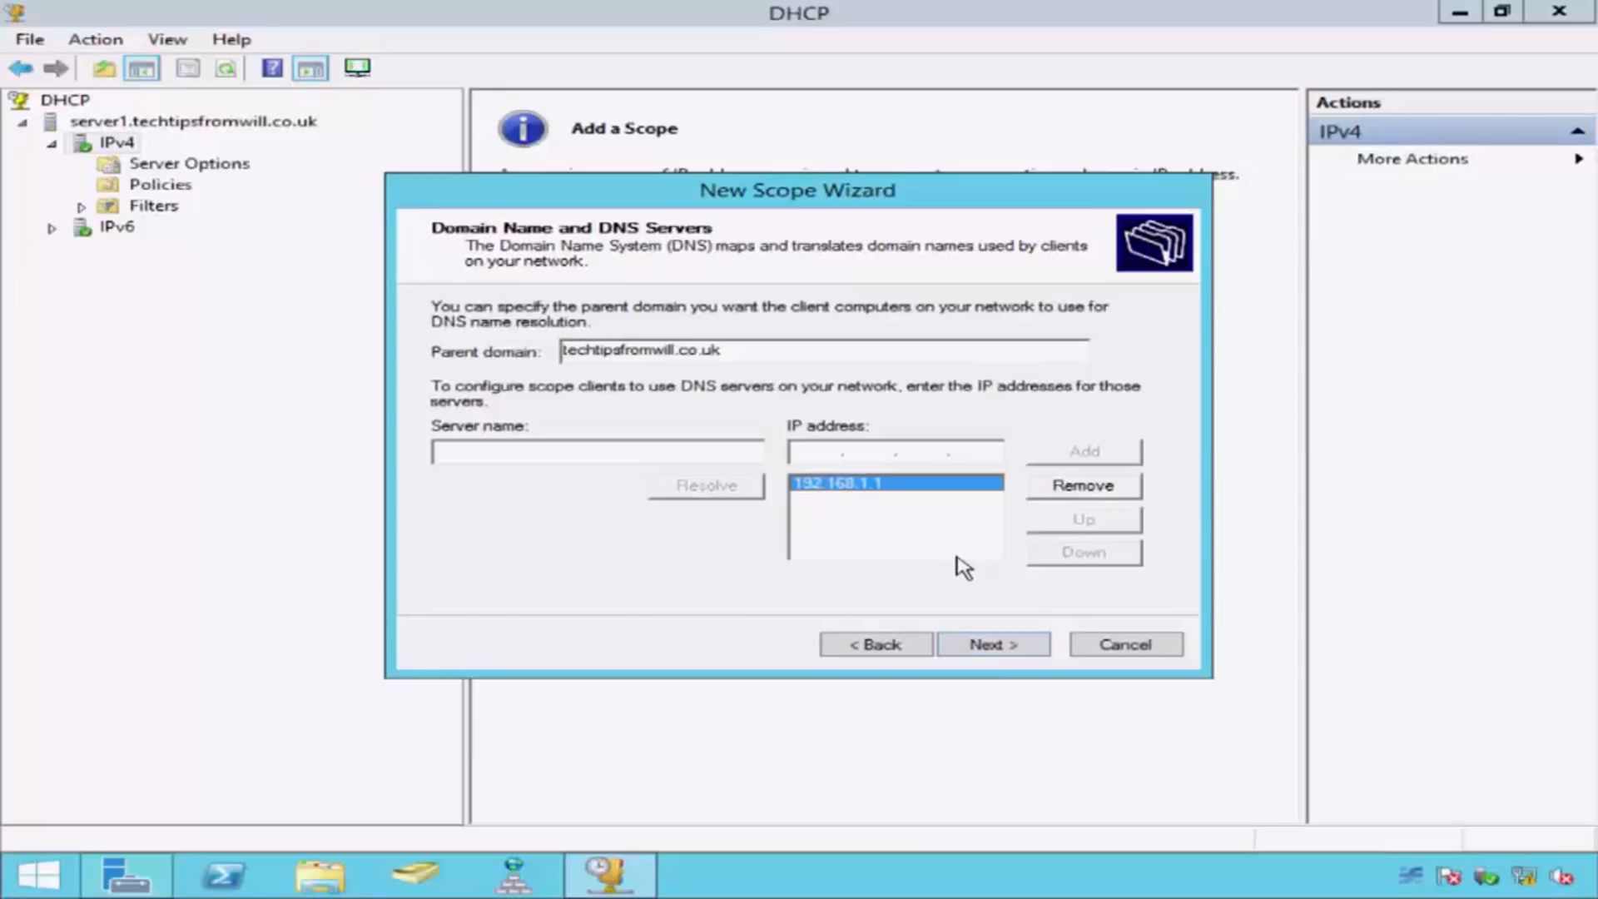
{"action": "left_click", "coordinate": [651, 453]}
{"action": "type", "text": "SERVER2"}
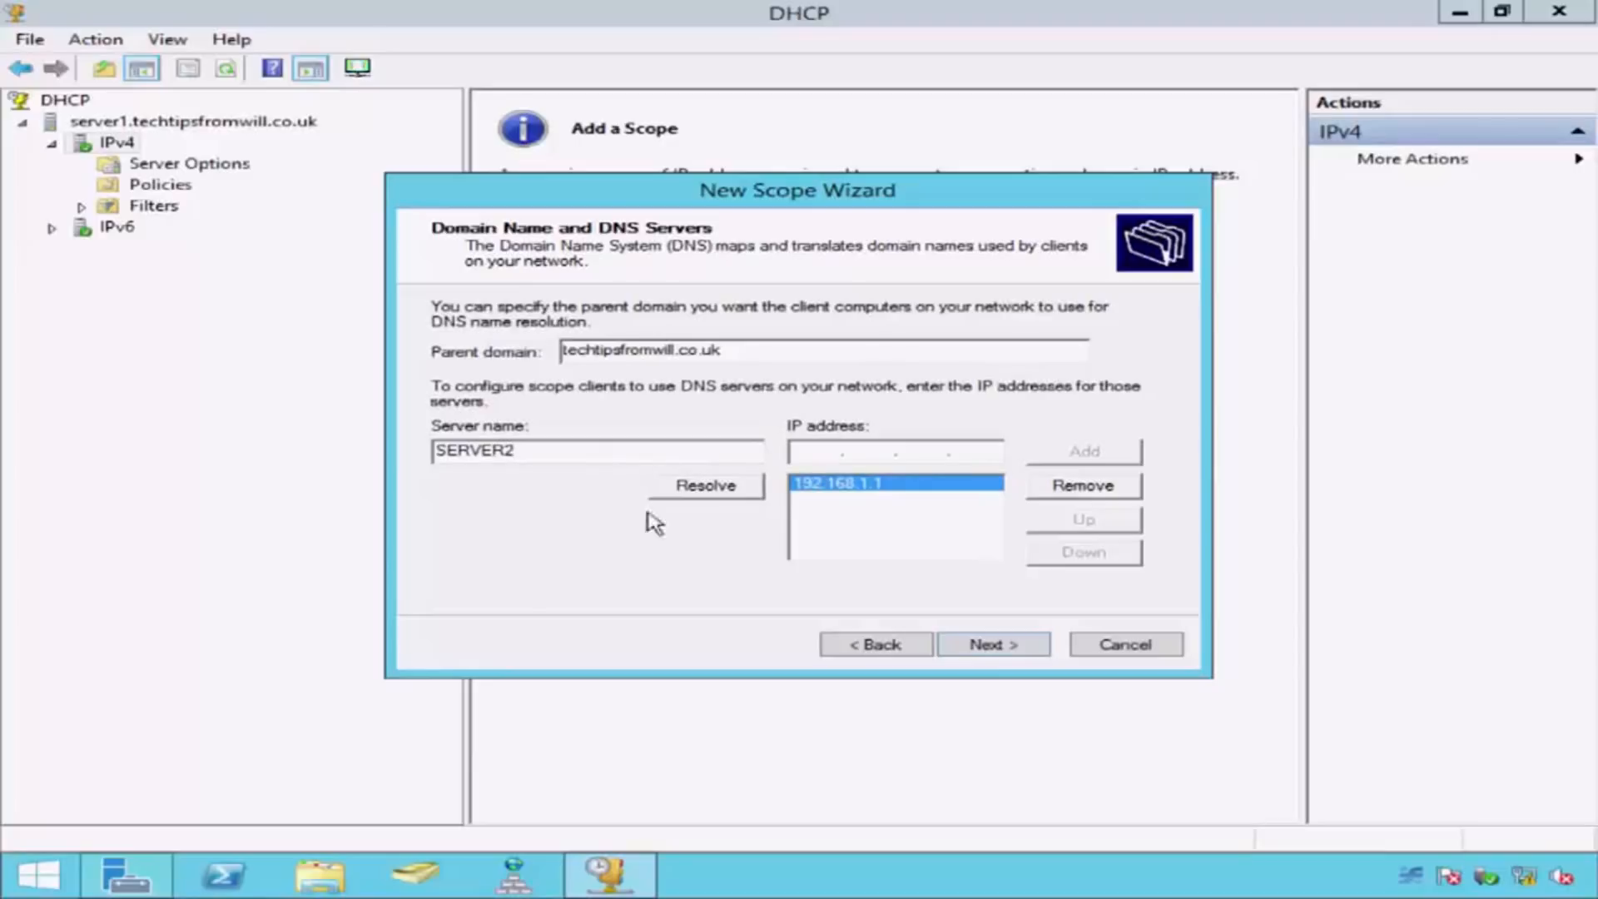
{"action": "left_click", "coordinate": [740, 498]}
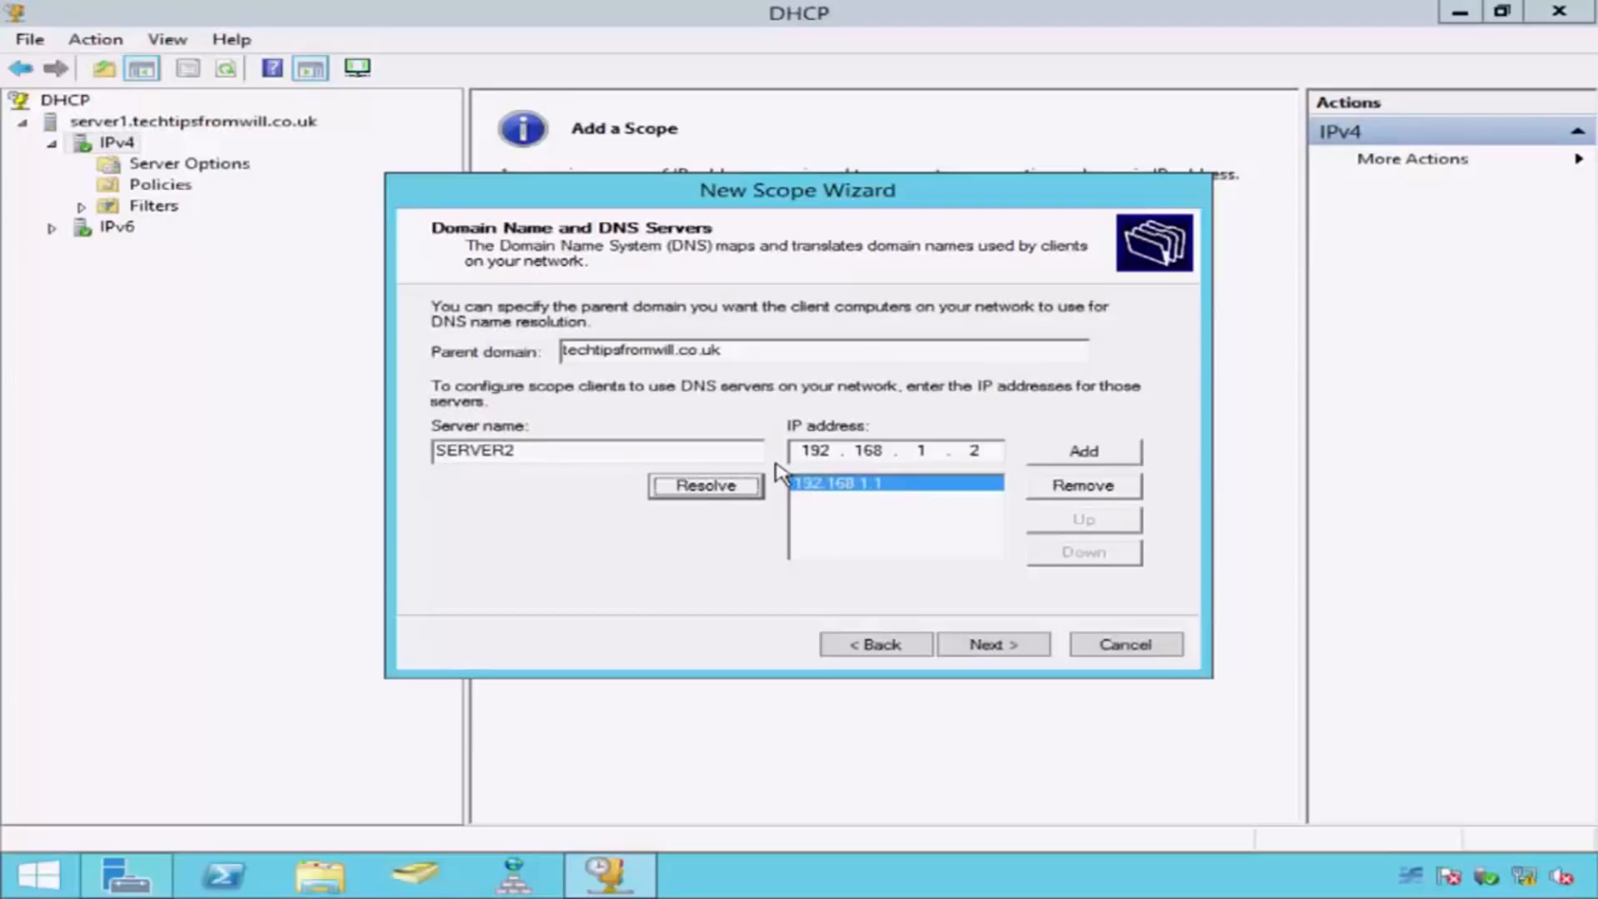
{"action": "left_click", "coordinate": [1118, 460]}
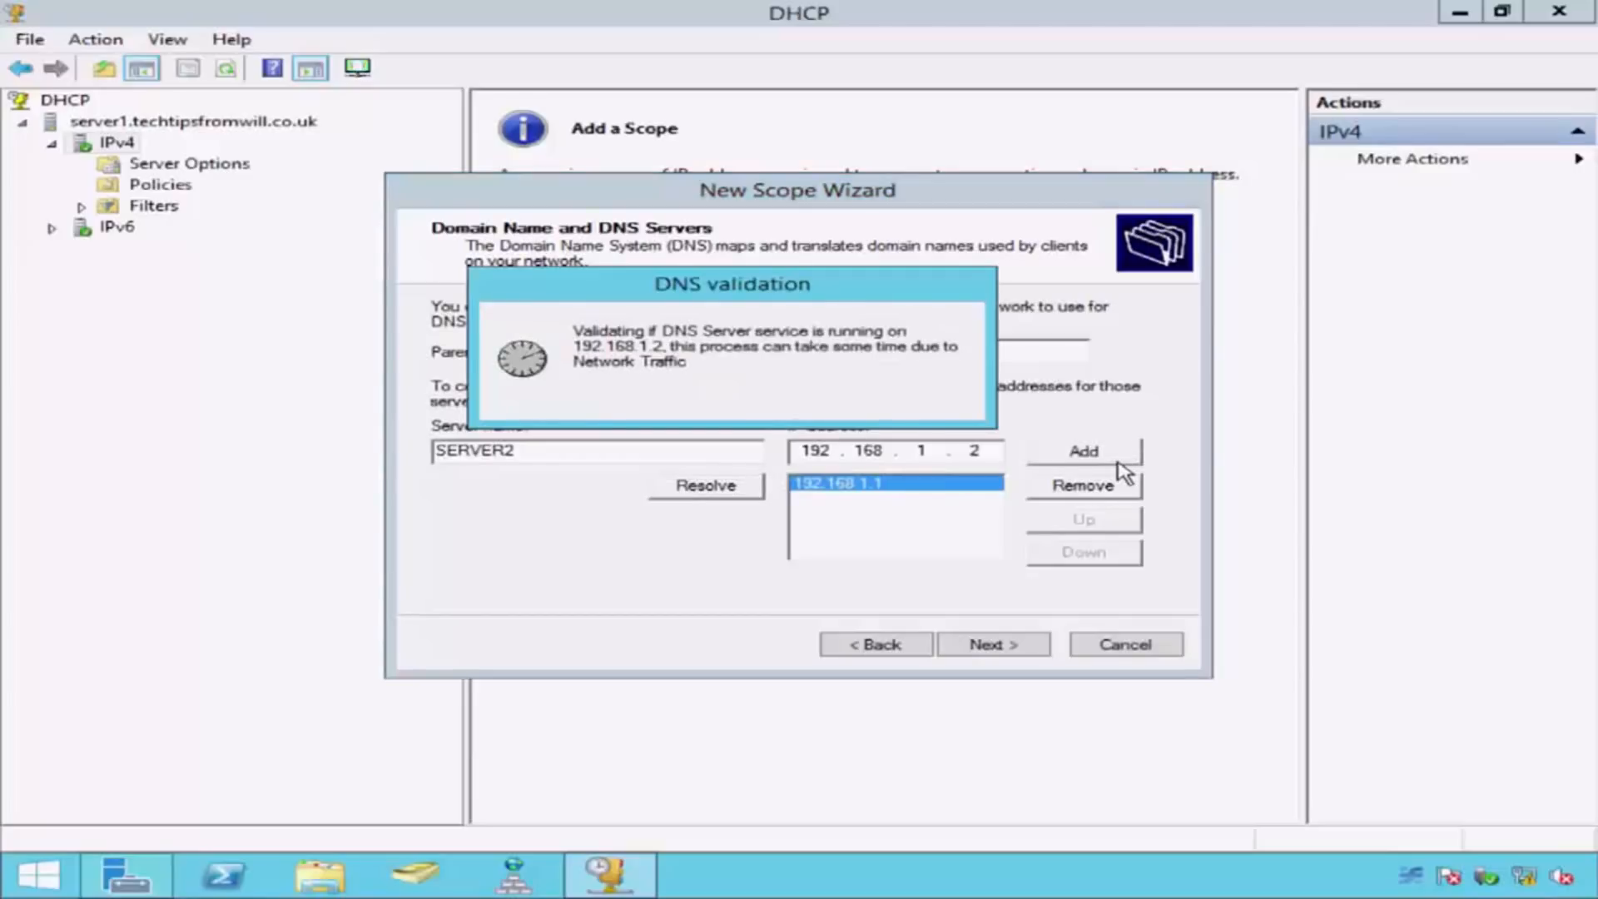
{"action": "left_click", "coordinate": [1022, 646]}
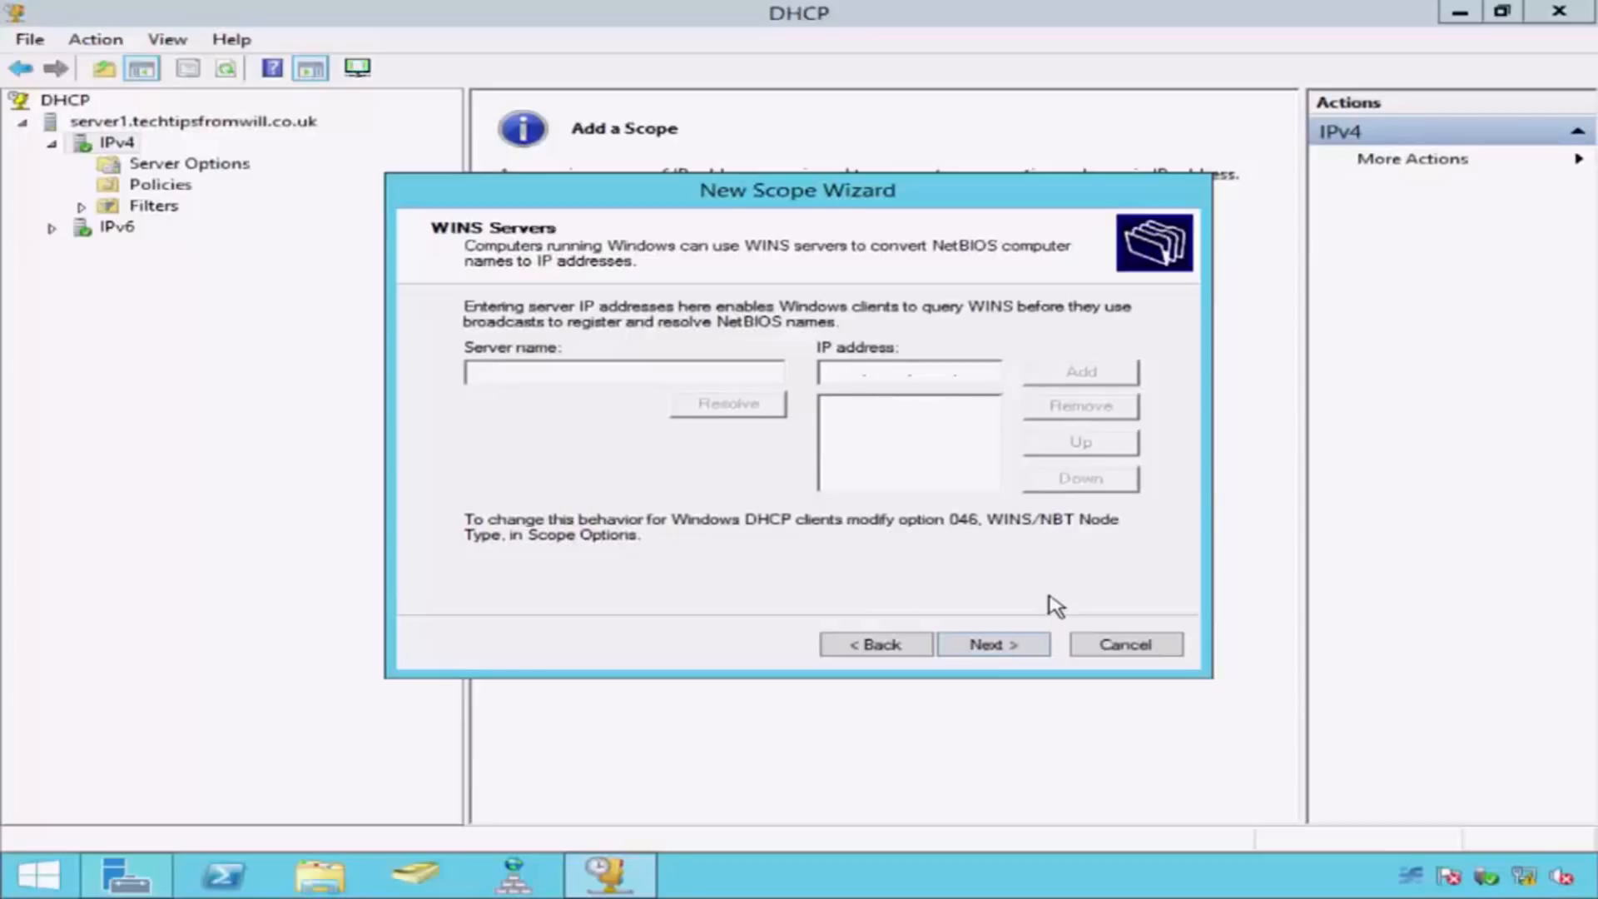
Step: Leave the WINS servers empty and finish the New Scope Wizard with the scope activated now
{"action": "left_click", "coordinate": [1035, 654]}
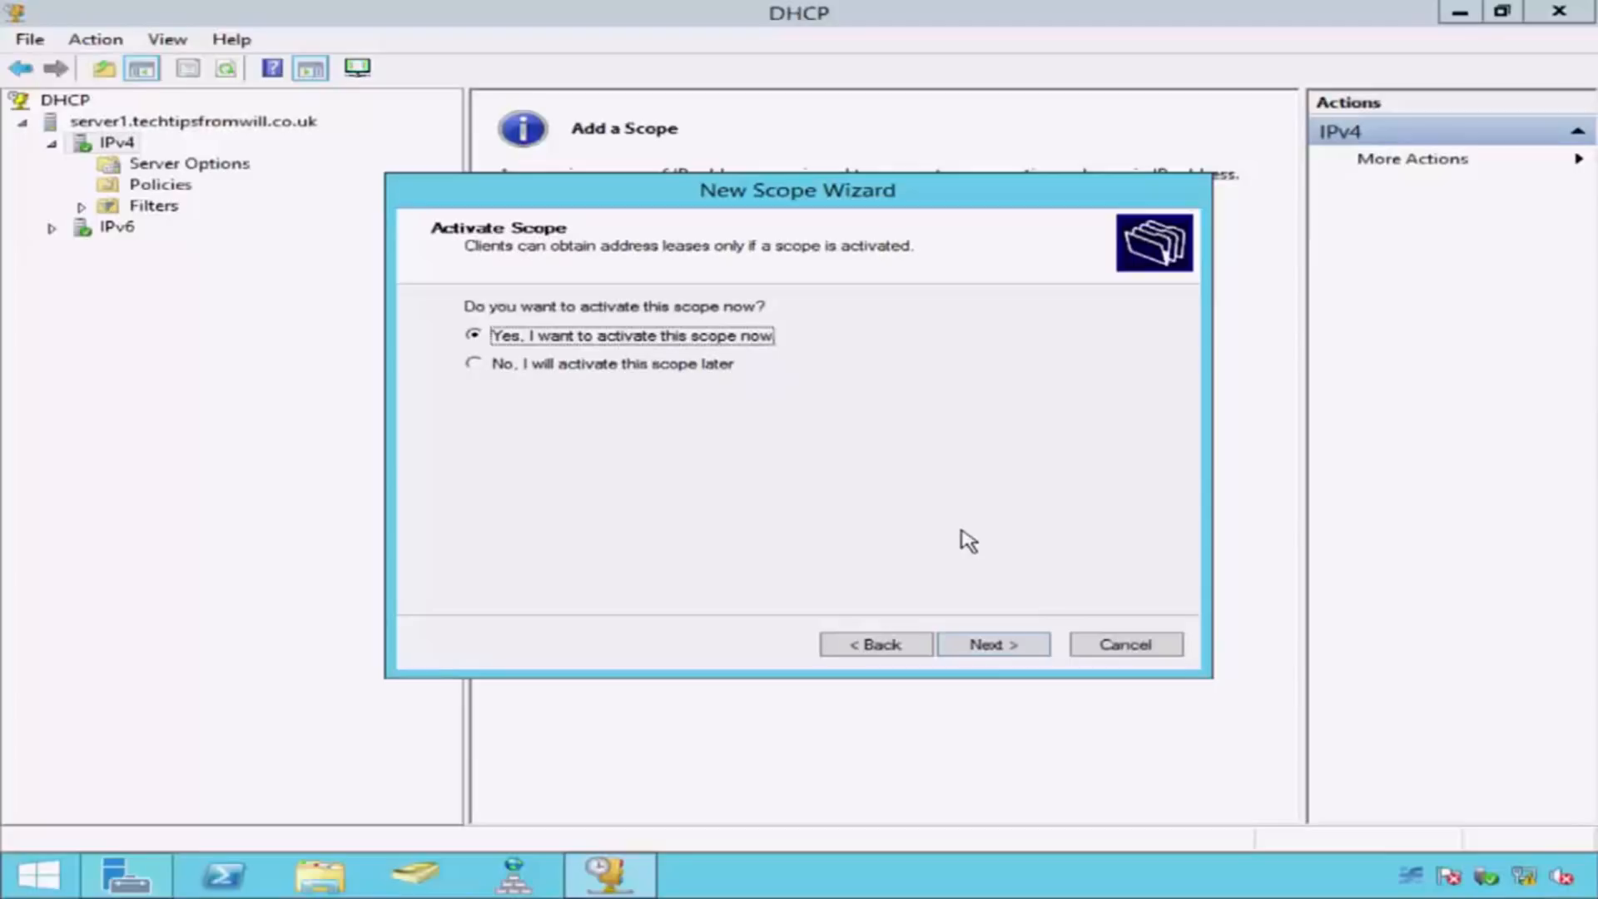
{"action": "left_click", "coordinate": [1023, 646]}
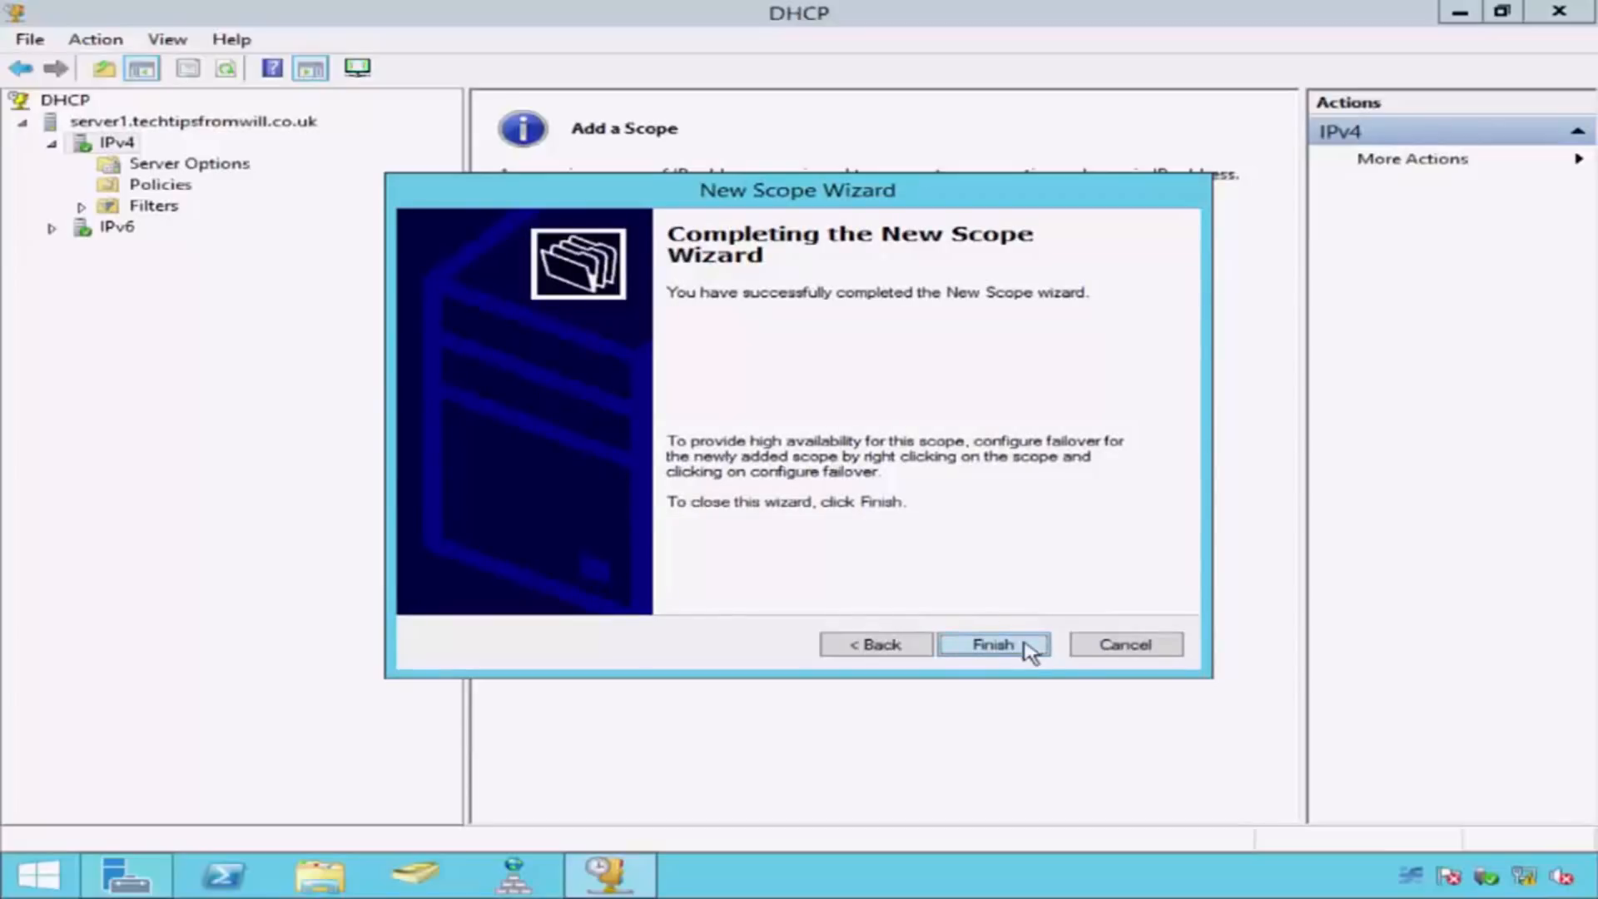
{"action": "left_click", "coordinate": [1024, 646]}
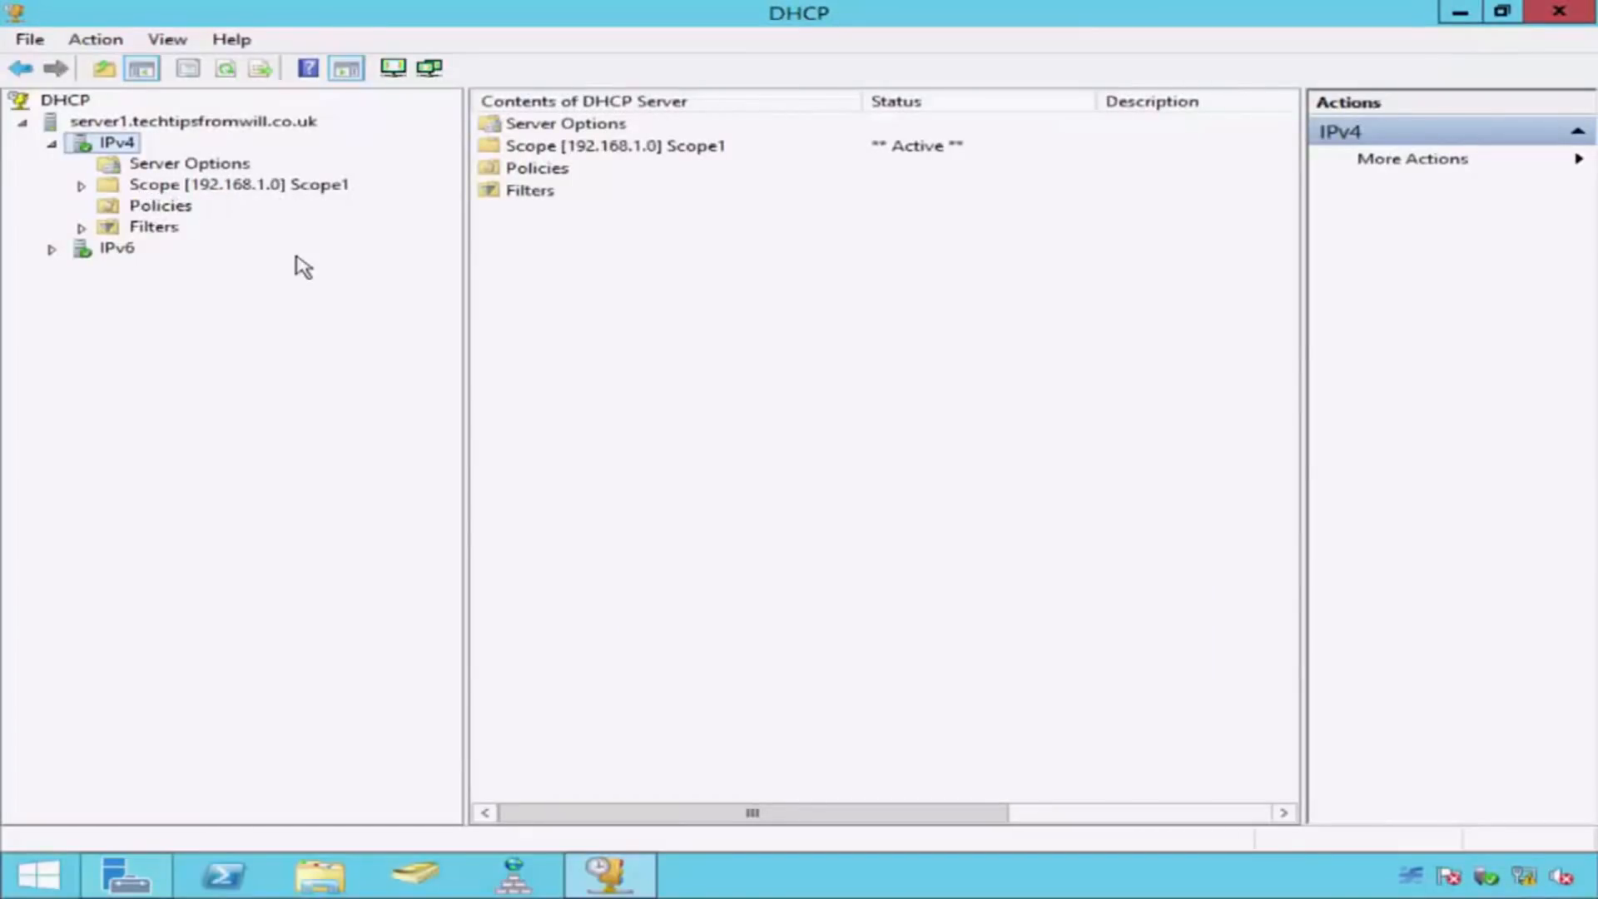
Step: Review Scope1's address pool entries and its router and DNS server scope options
{"action": "left_click", "coordinate": [82, 186]}
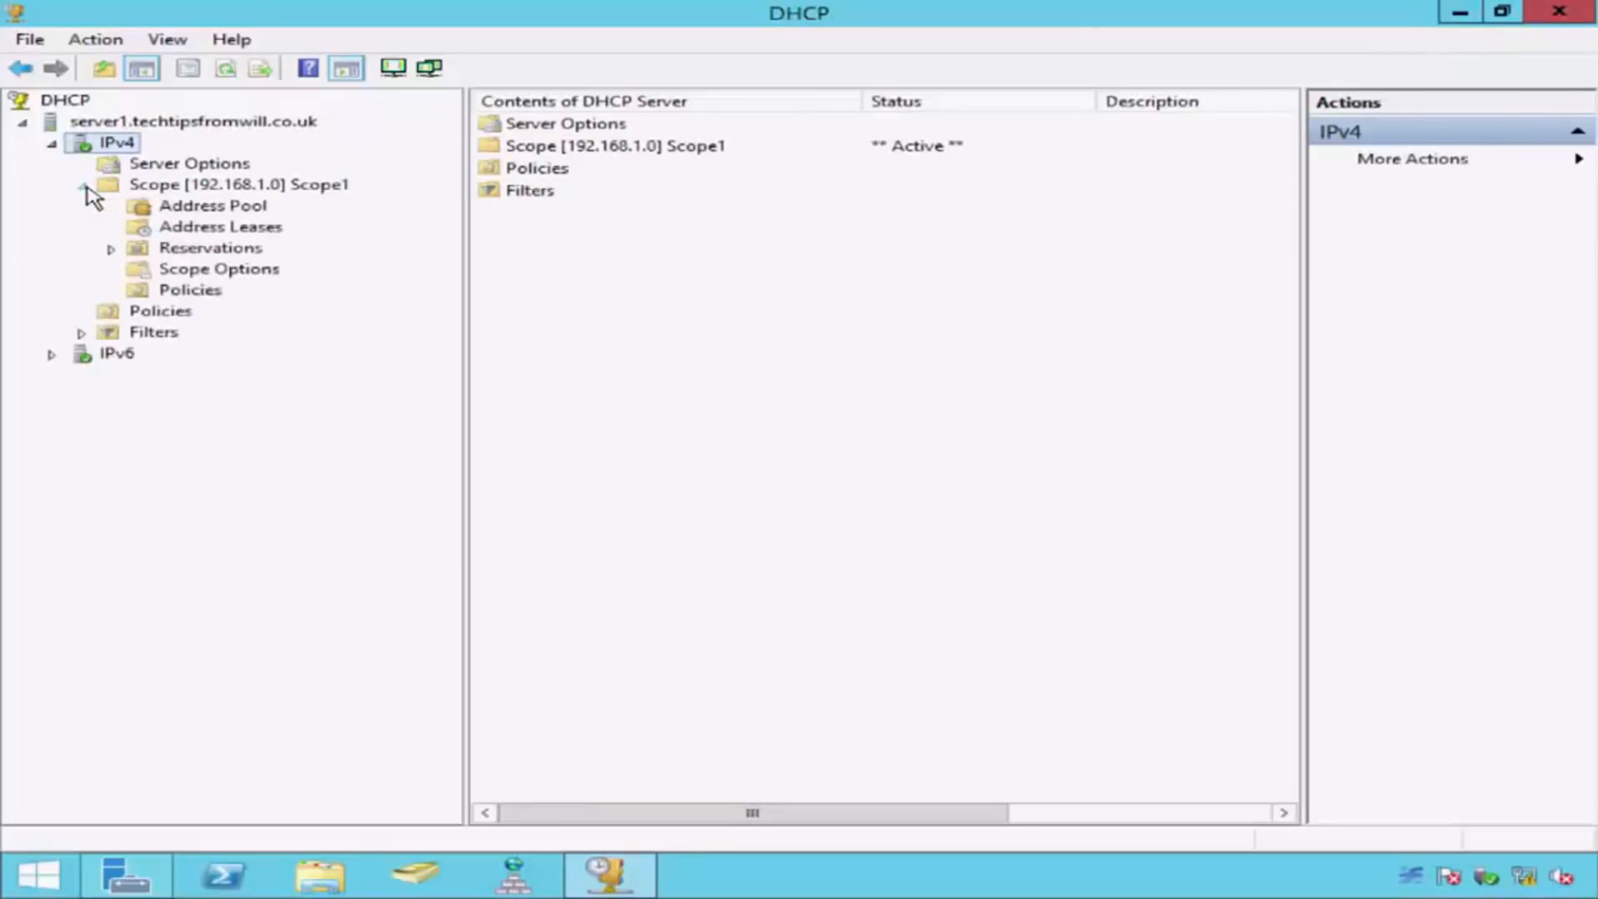
{"action": "left_click", "coordinate": [187, 209]}
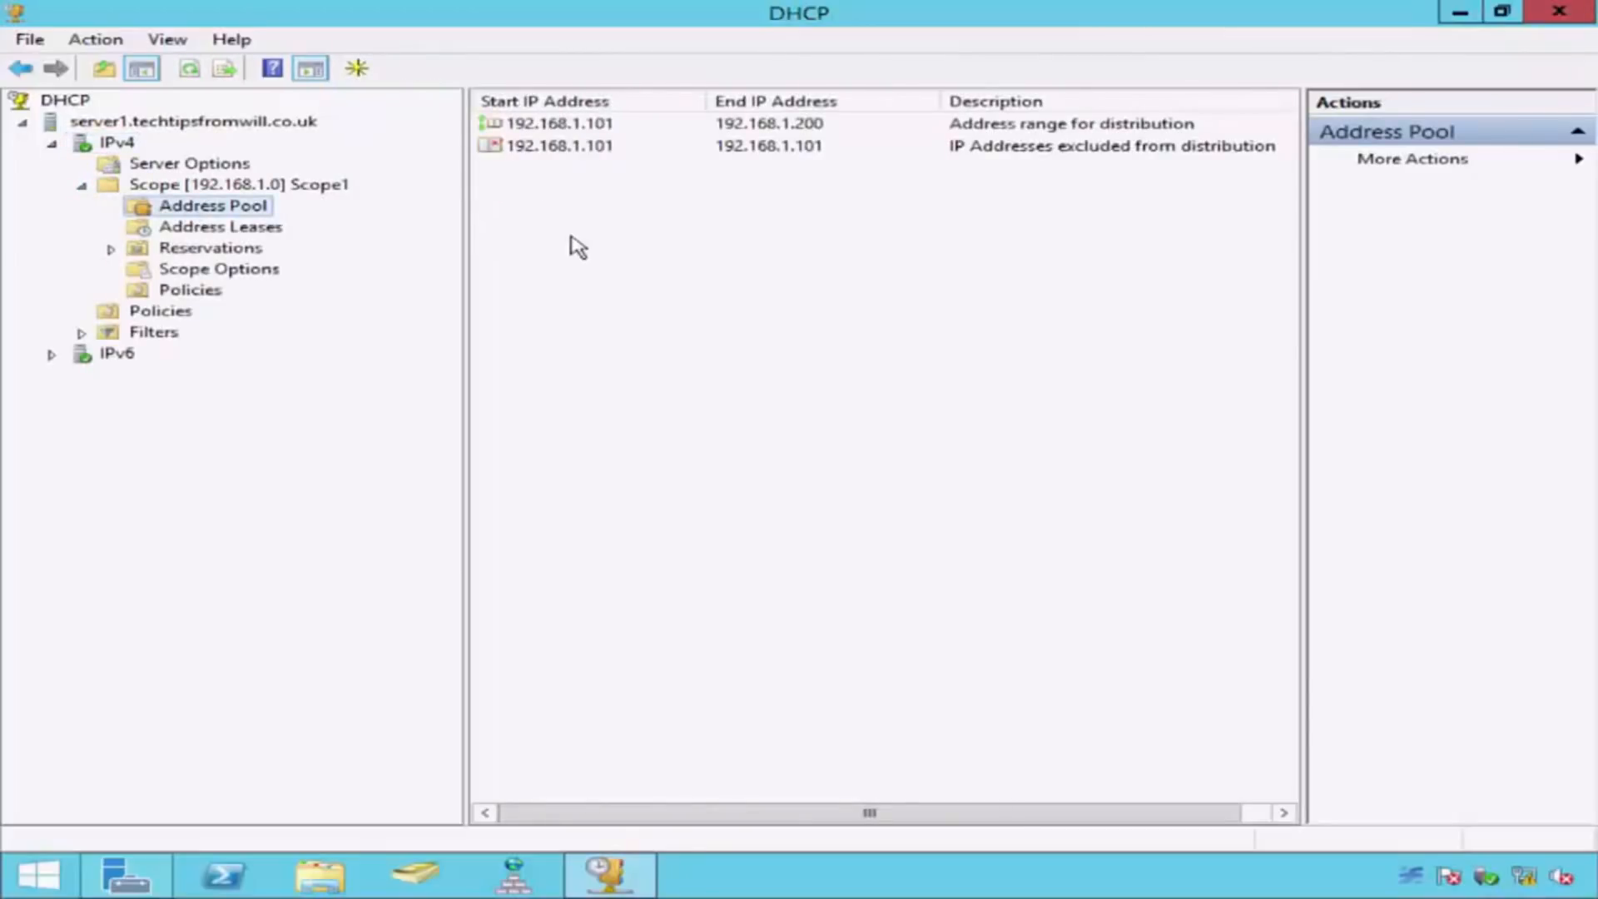
{"action": "left_click", "coordinate": [512, 127]}
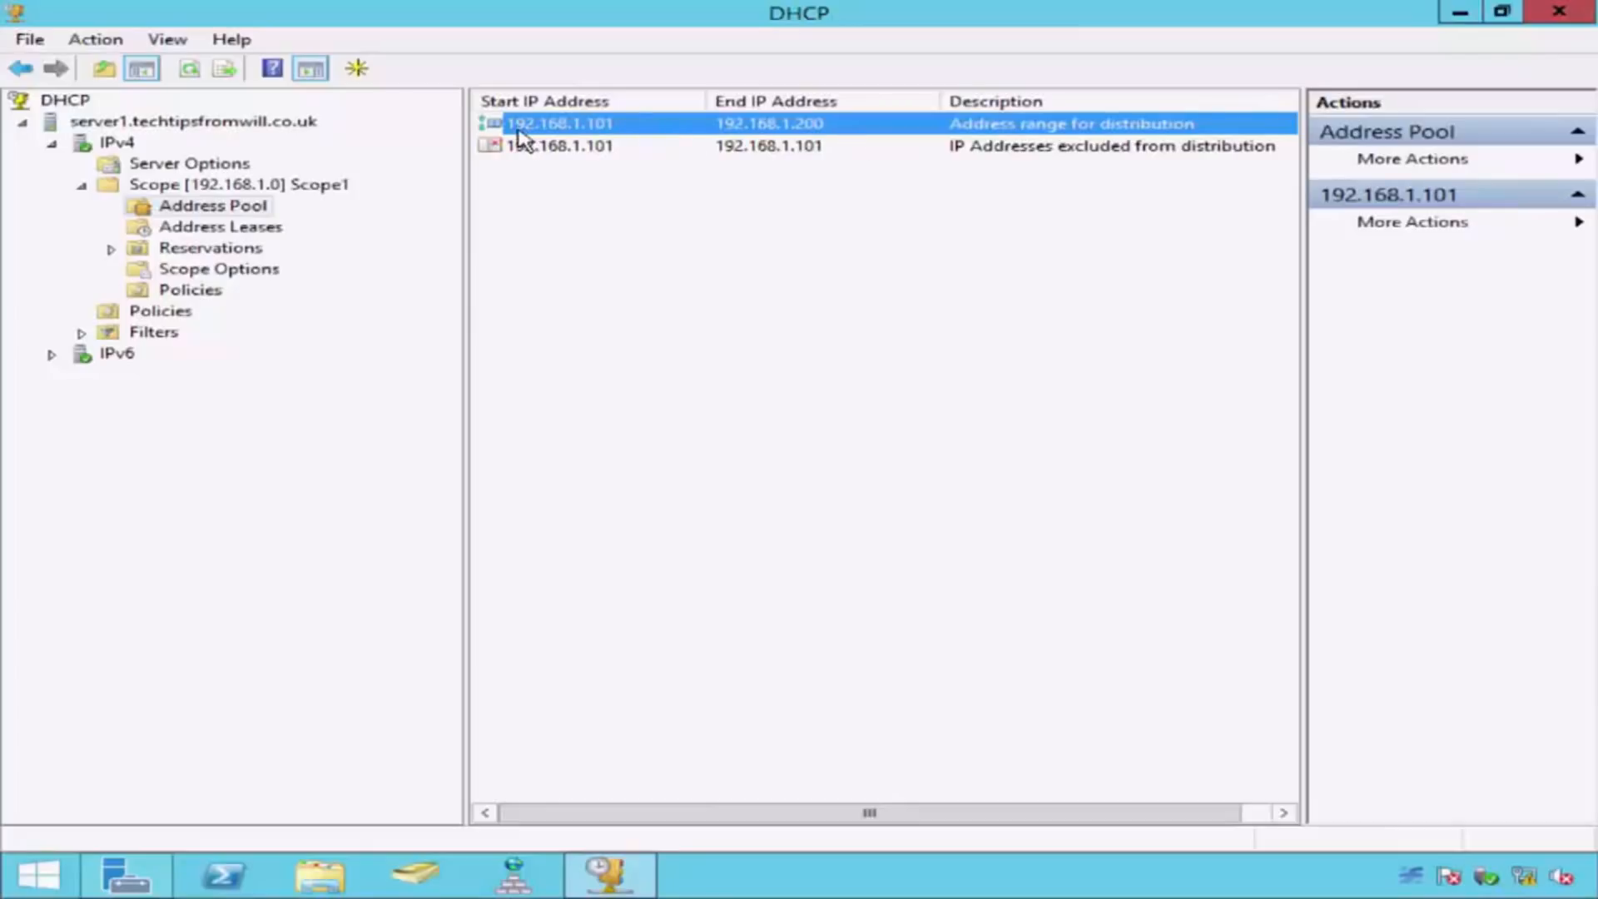
{"action": "left_click", "coordinate": [514, 150]}
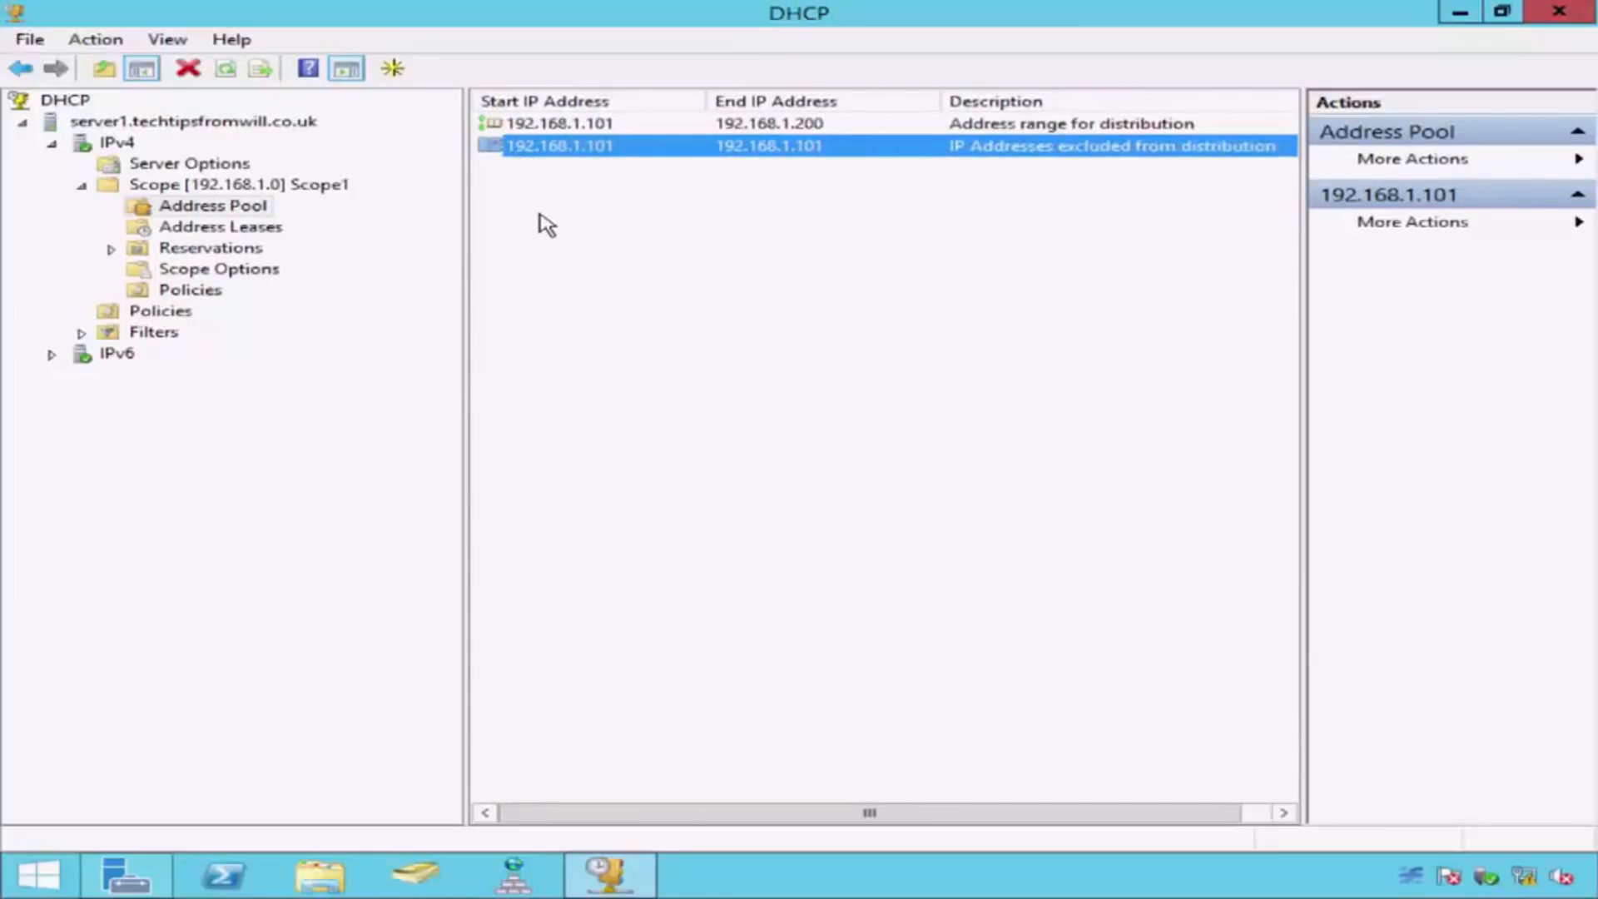
{"action": "left_click", "coordinate": [197, 271]}
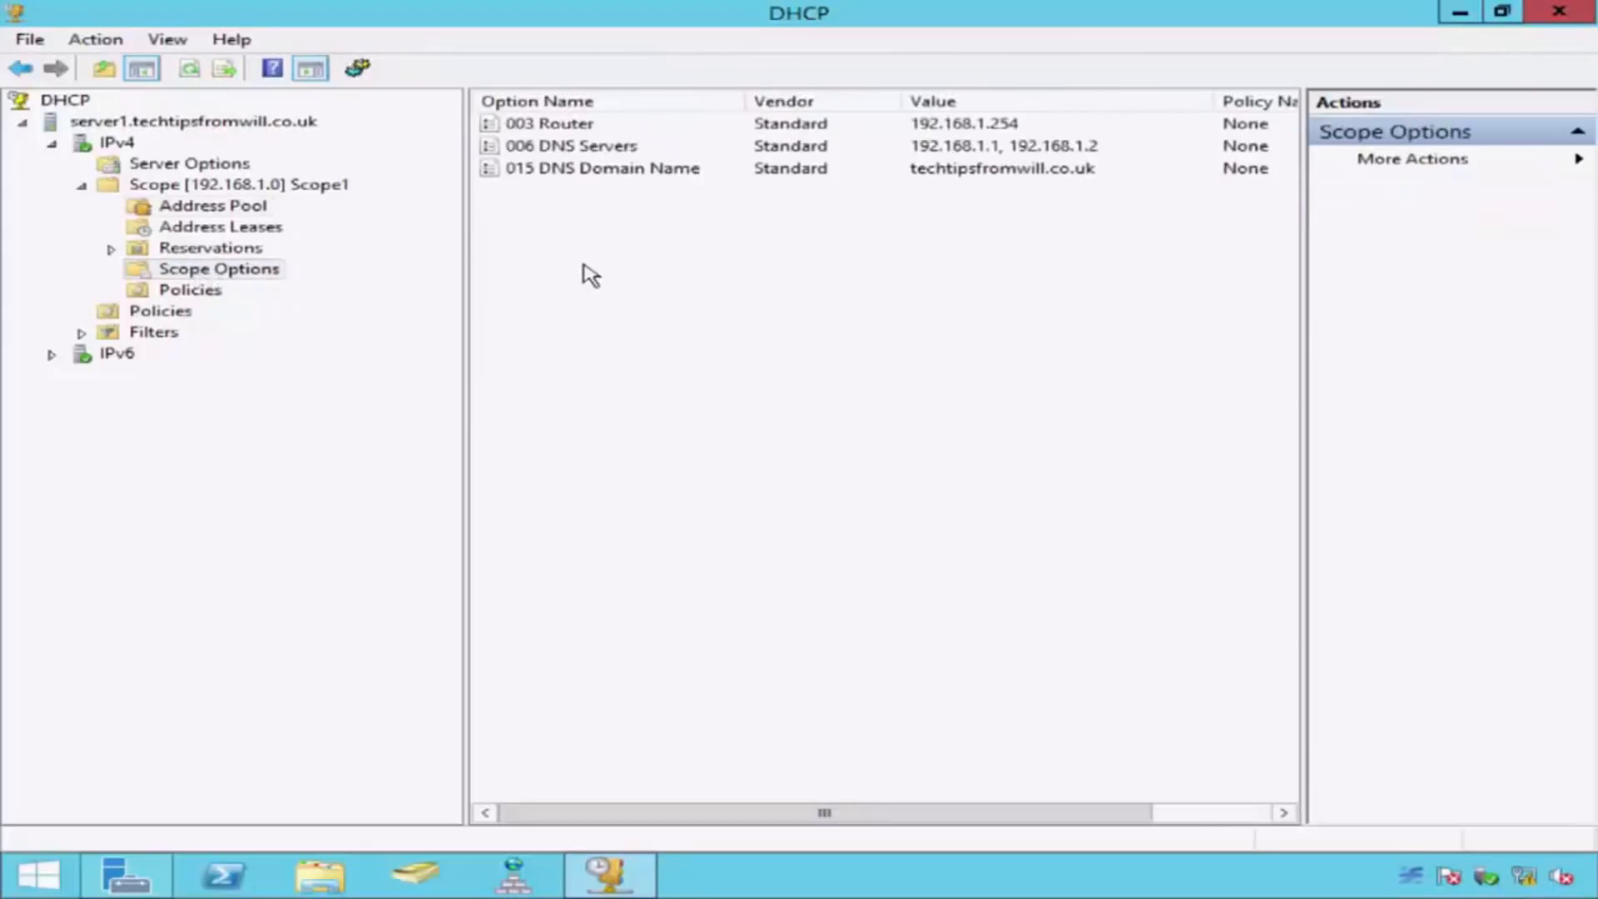
{"action": "left_click", "coordinate": [530, 129]}
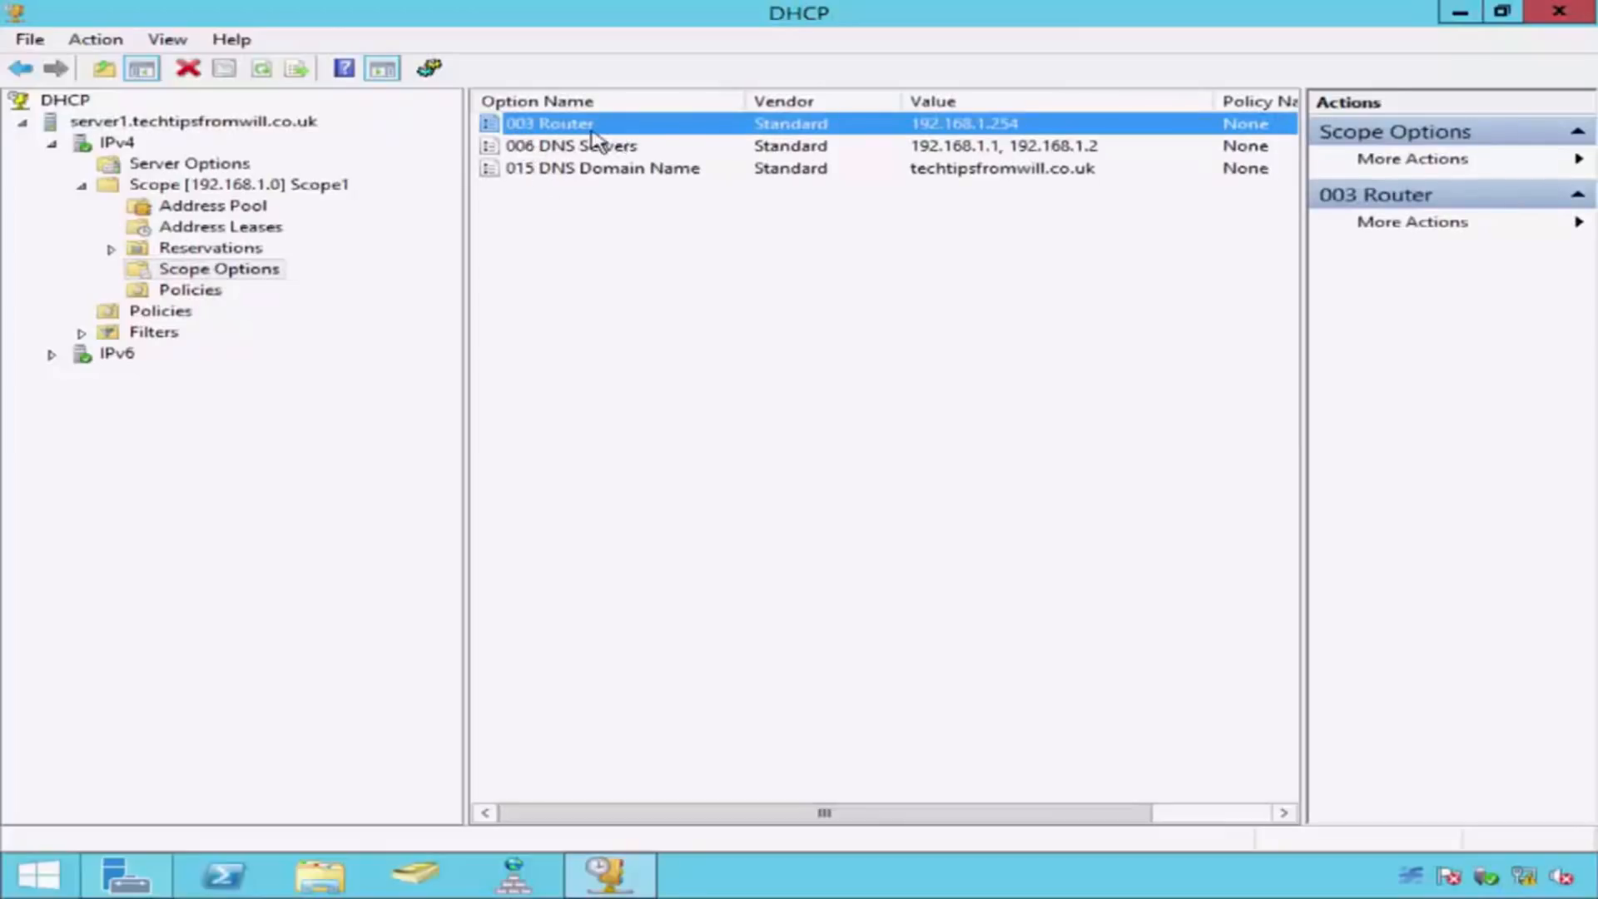
{"action": "left_click", "coordinate": [515, 149]}
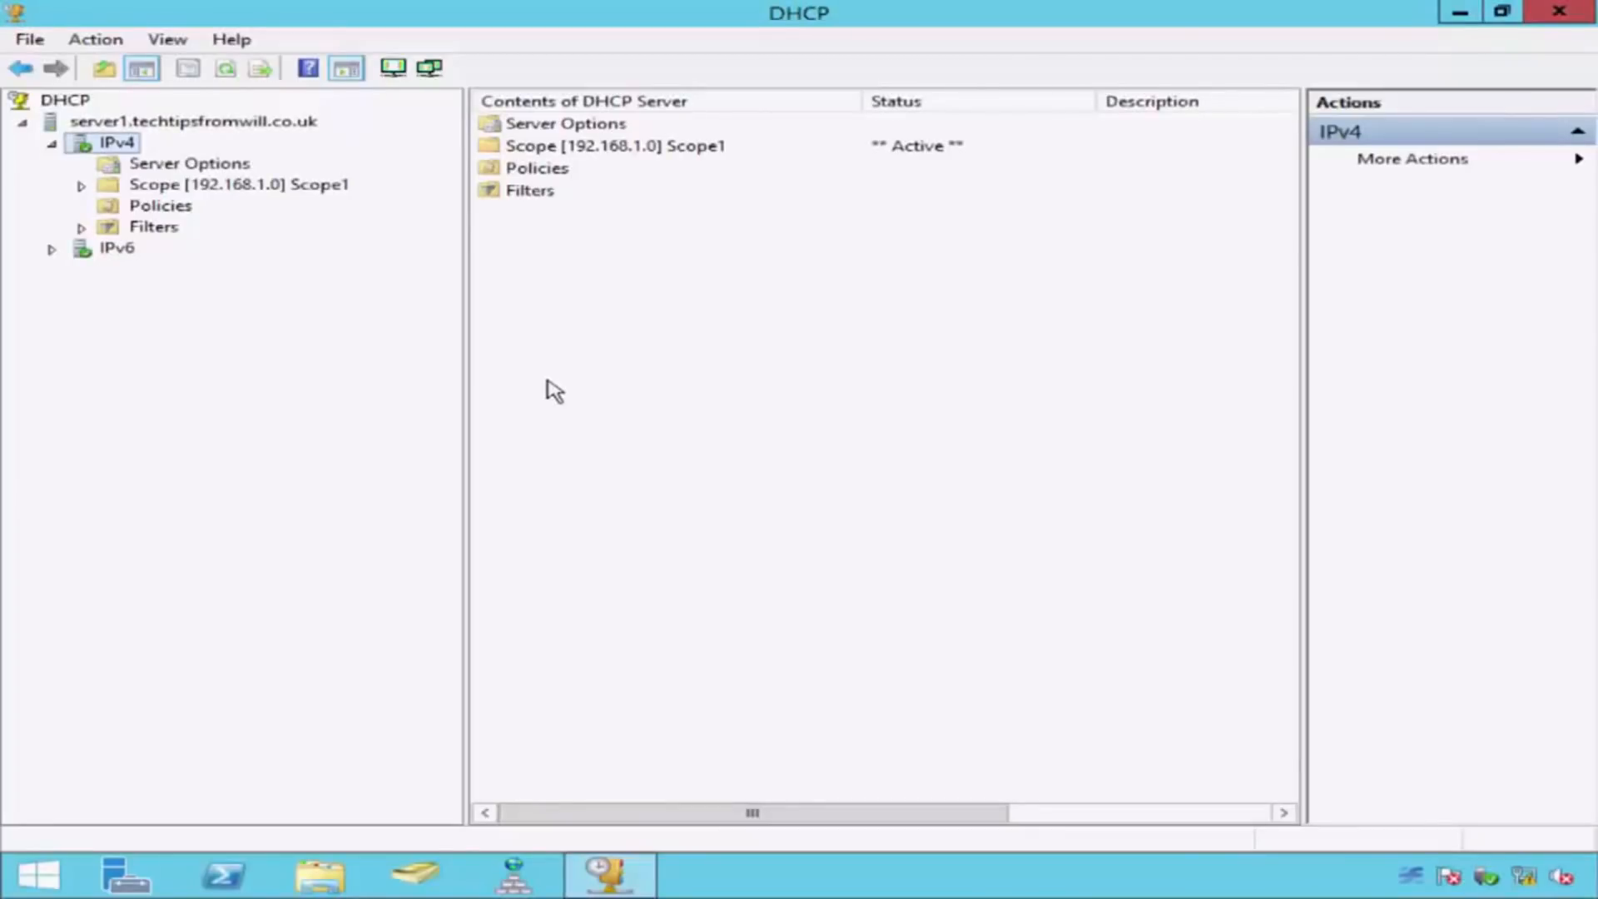
Step: Start configuring failover for Scope1 and include all available scopes, covering 192.168.1.0
{"action": "right_click", "coordinate": [323, 188]}
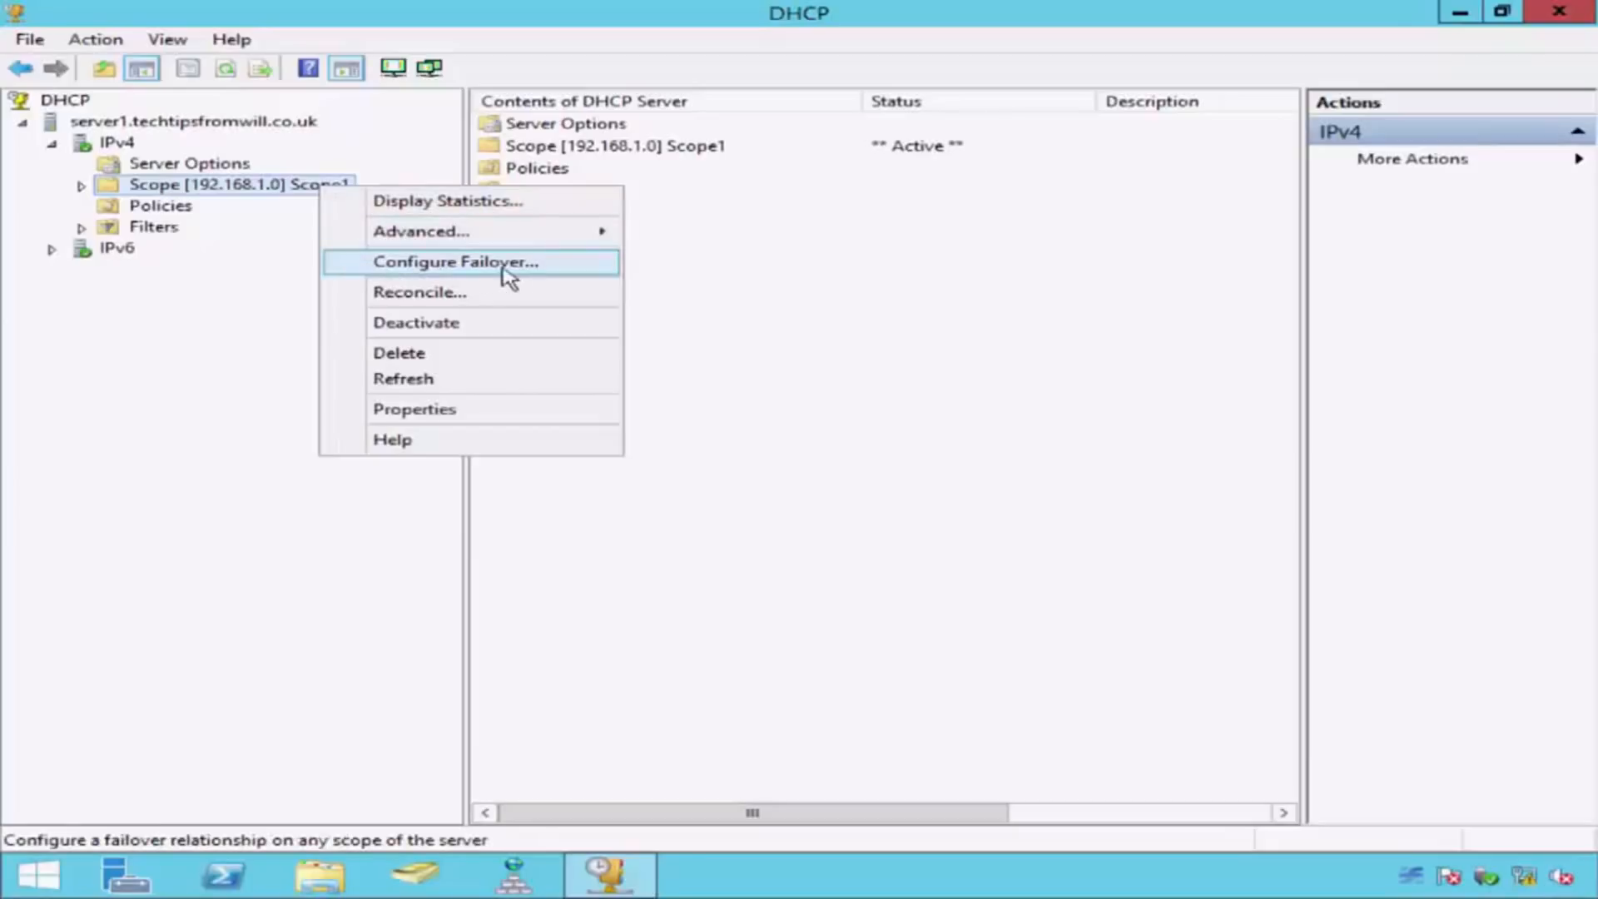
{"action": "left_click", "coordinate": [350, 269]}
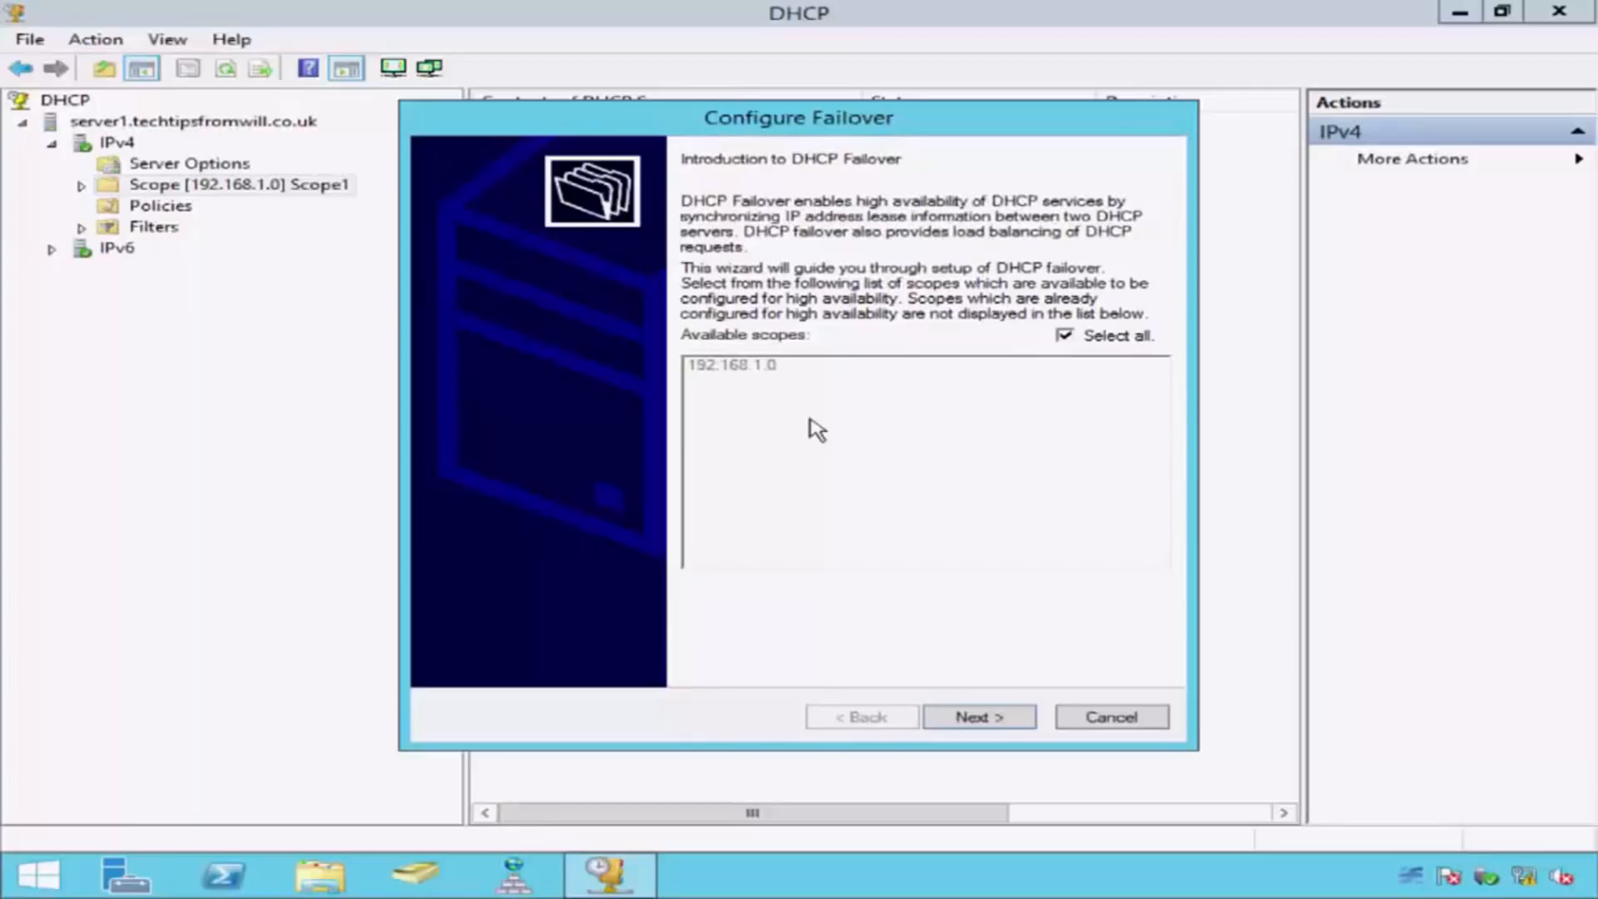
{"action": "left_click", "coordinate": [1063, 338]}
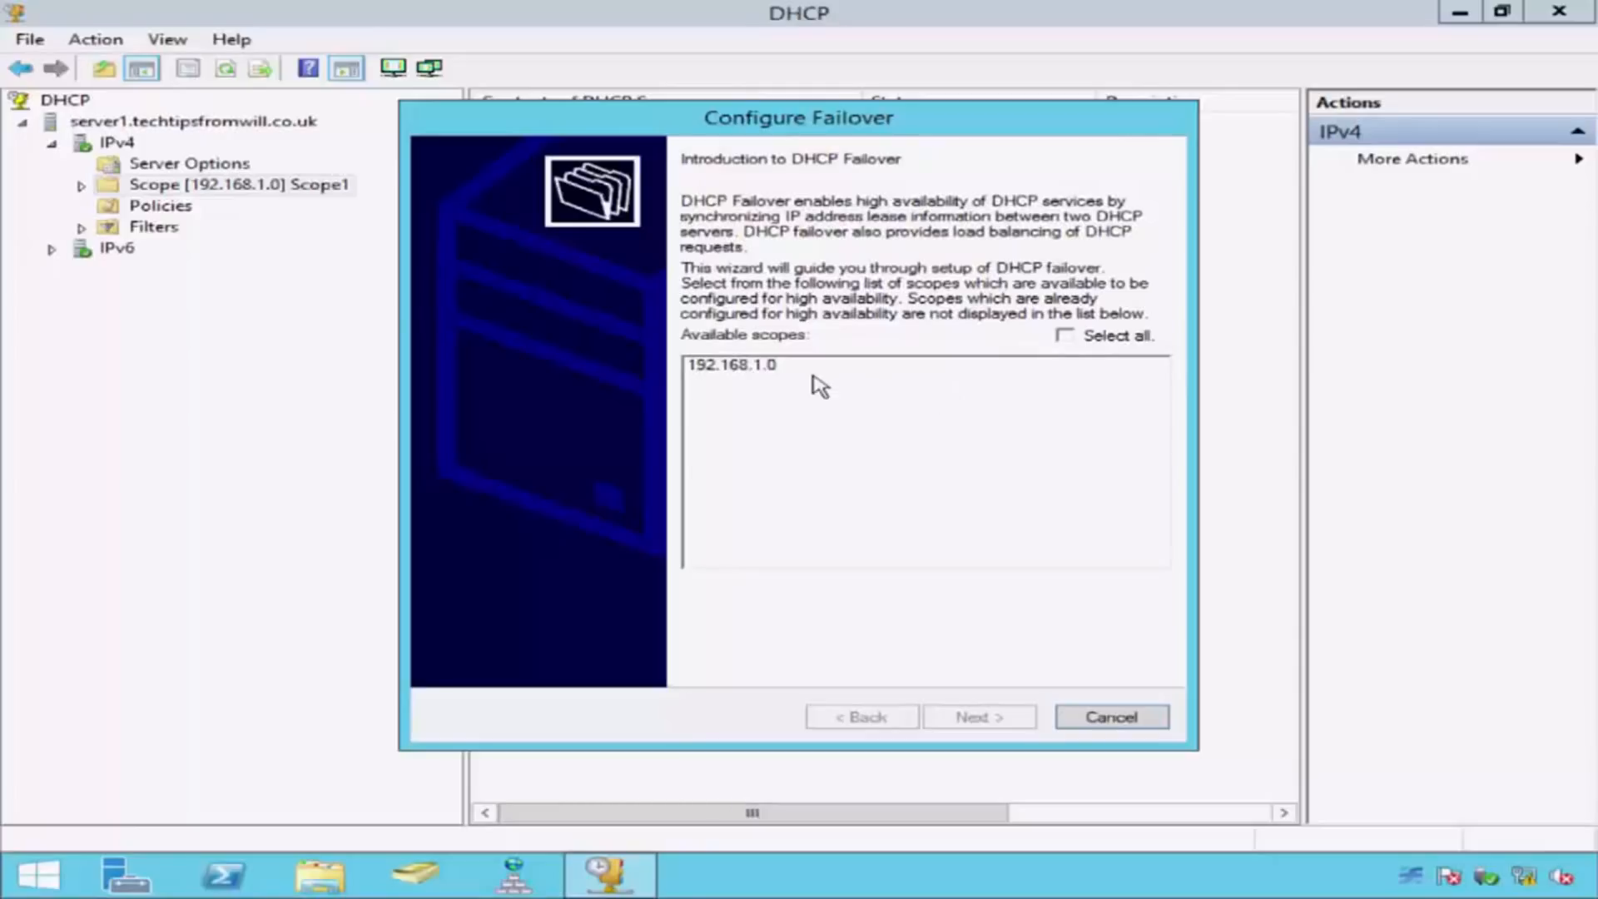
{"action": "left_click", "coordinate": [781, 371]}
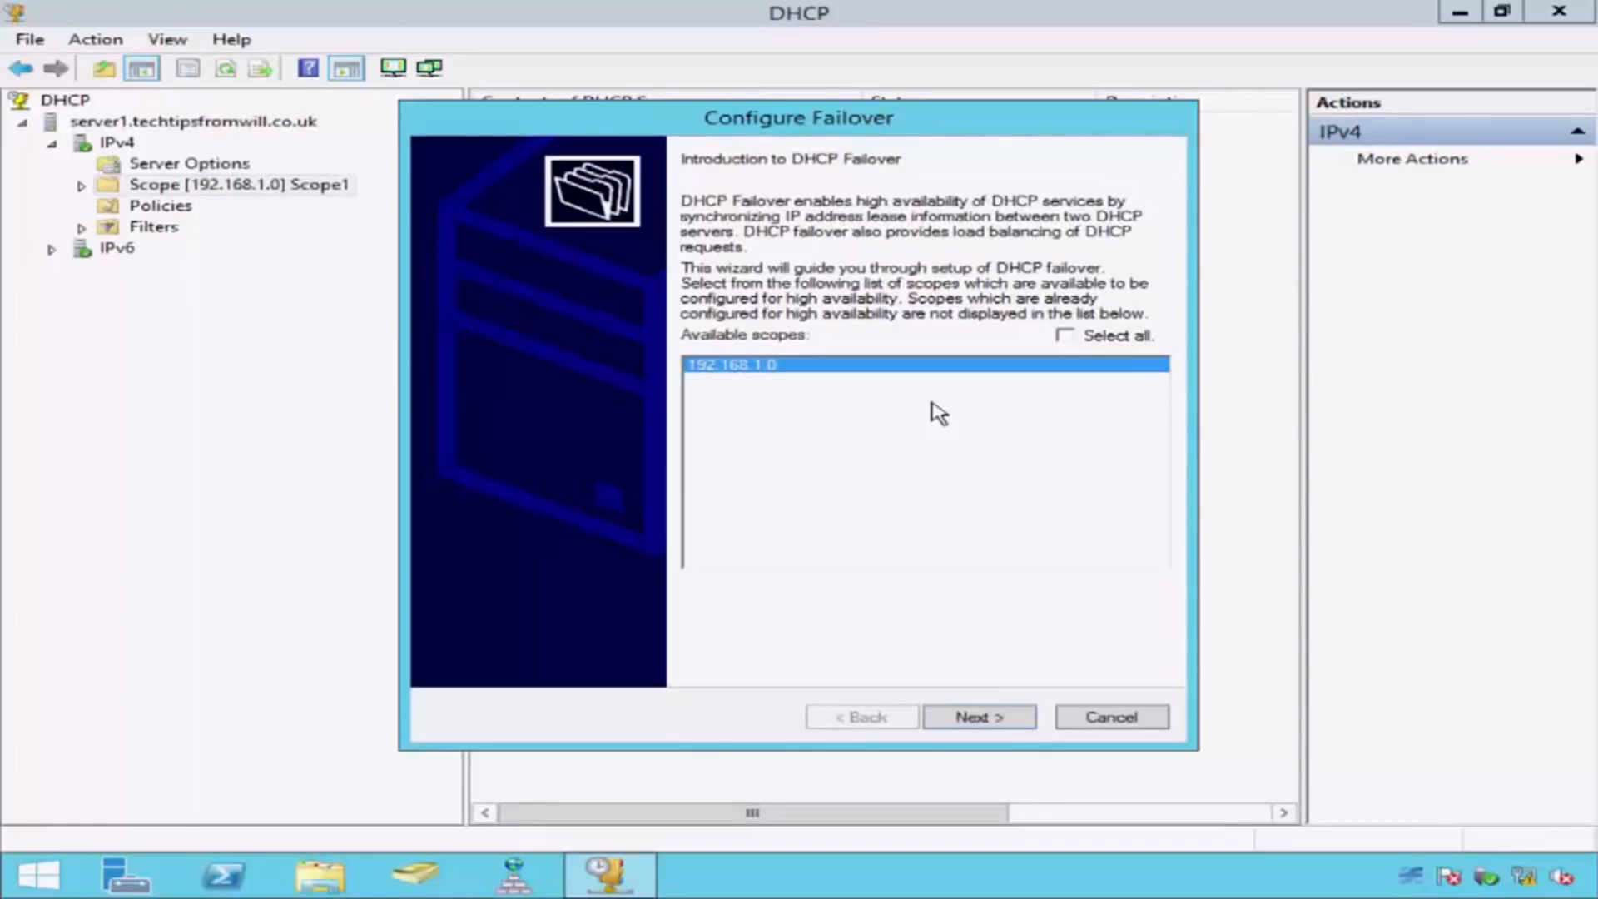
{"action": "left_click", "coordinate": [1064, 336]}
{"action": "left_click", "coordinate": [1015, 717]}
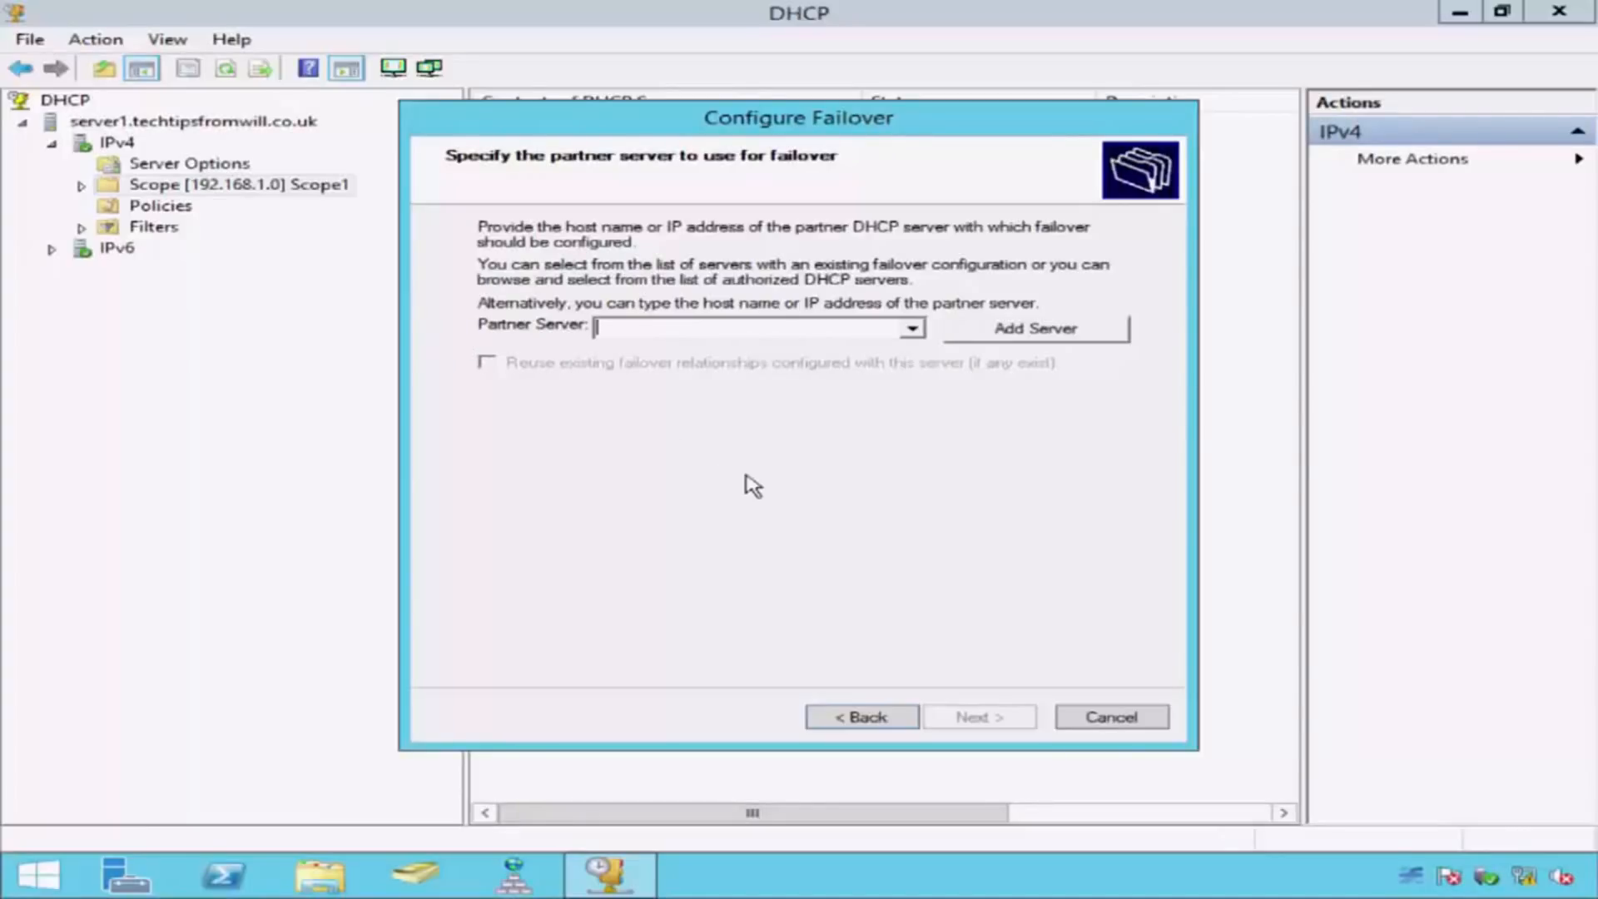
Step: Specify server2.techtipsfromwill.co.uk as the partner server for the failover
{"action": "type", "text": "server2"}
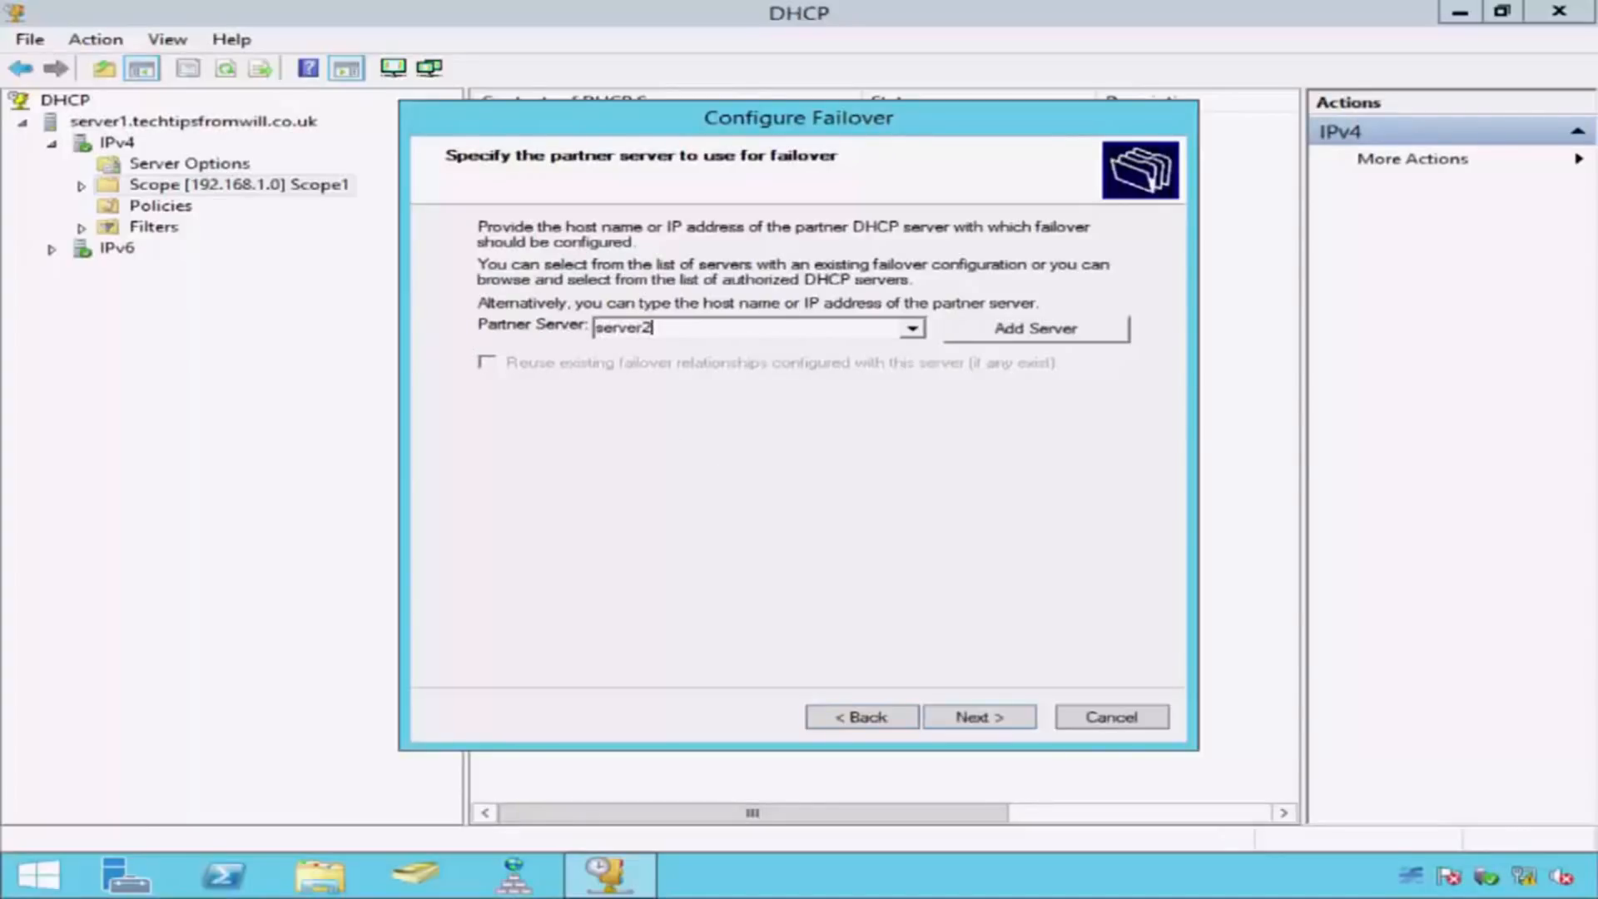
{"action": "type", "text": ".techtipsfromwill.co.uk"}
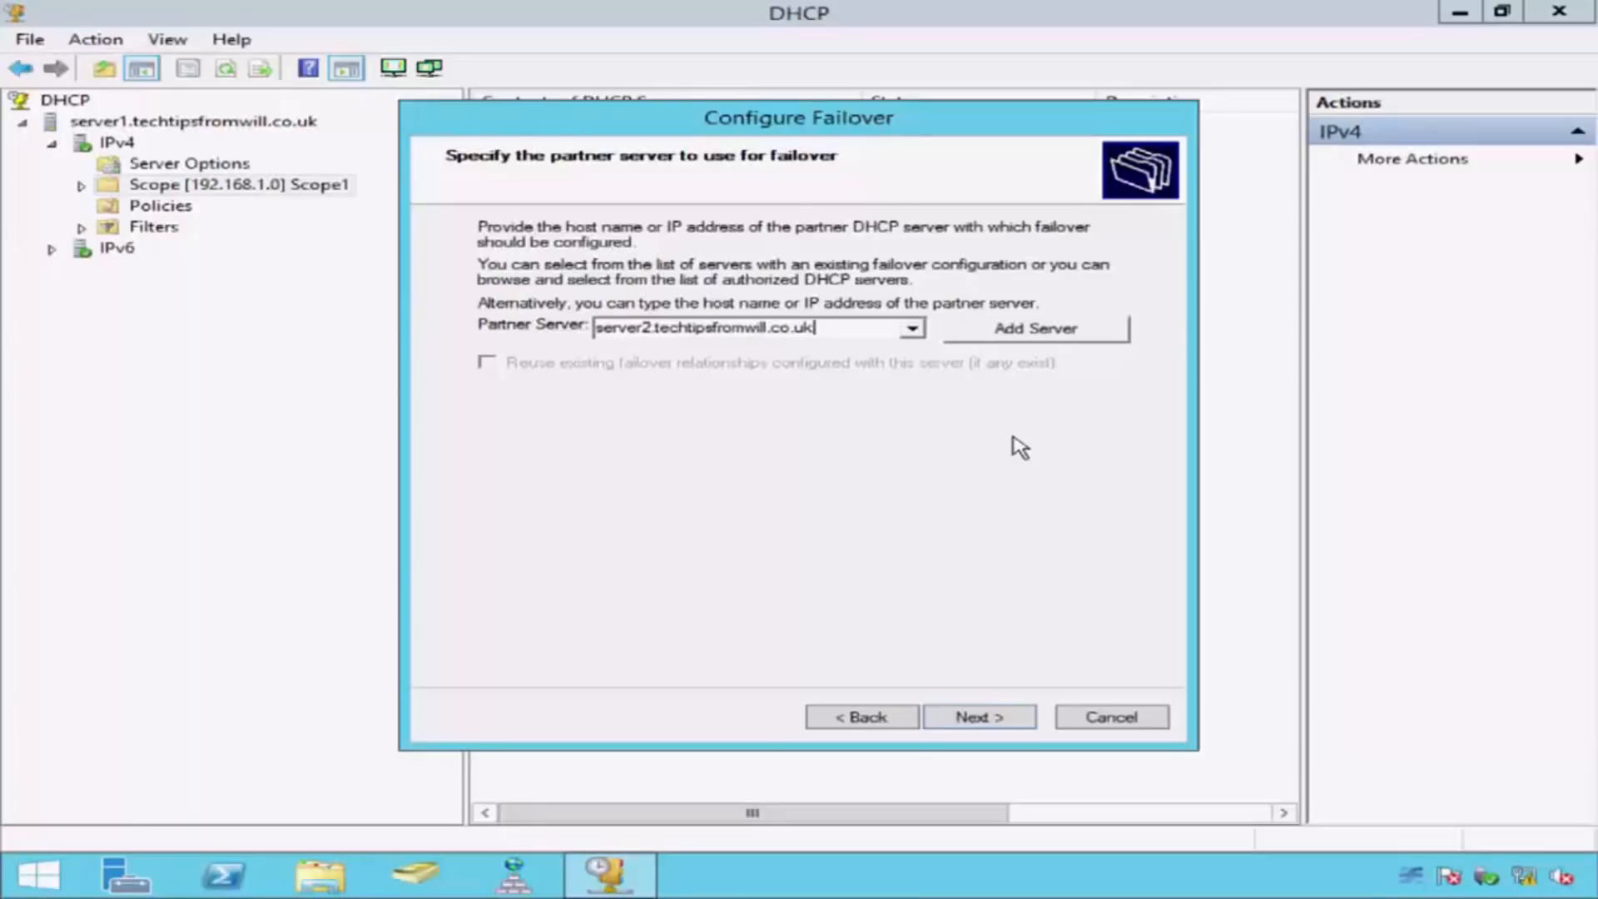
{"action": "left_click", "coordinate": [1015, 719]}
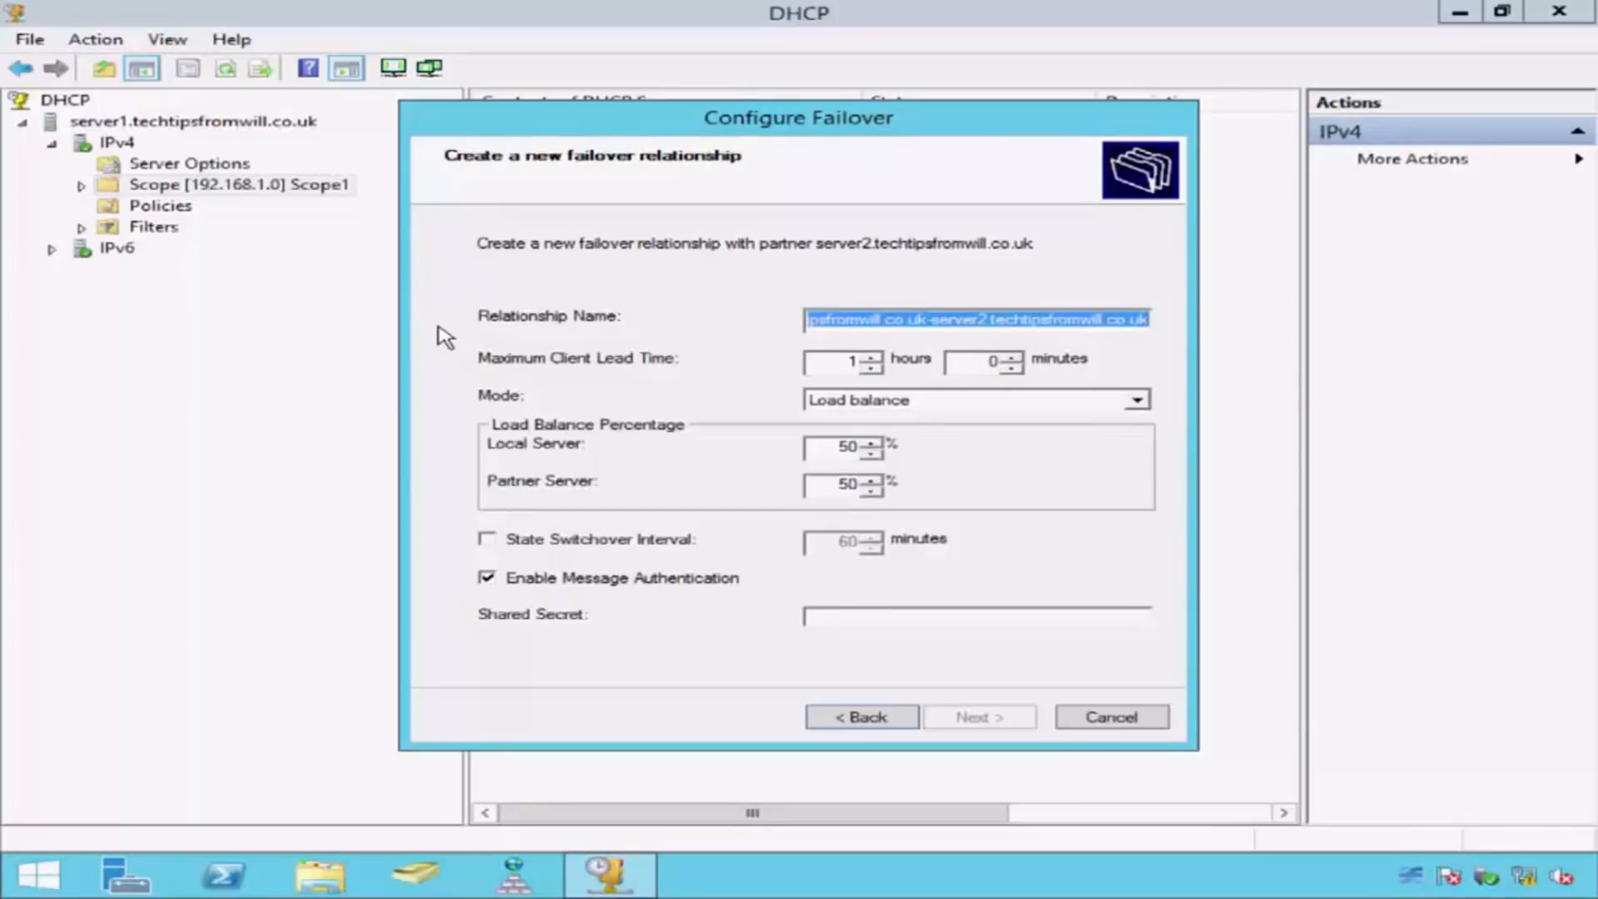
Step: Name the failover relationship "SERVER1 / SERVER2 Failover" and choose Load balance as its mode
{"action": "type", "text": "SERVER1"}
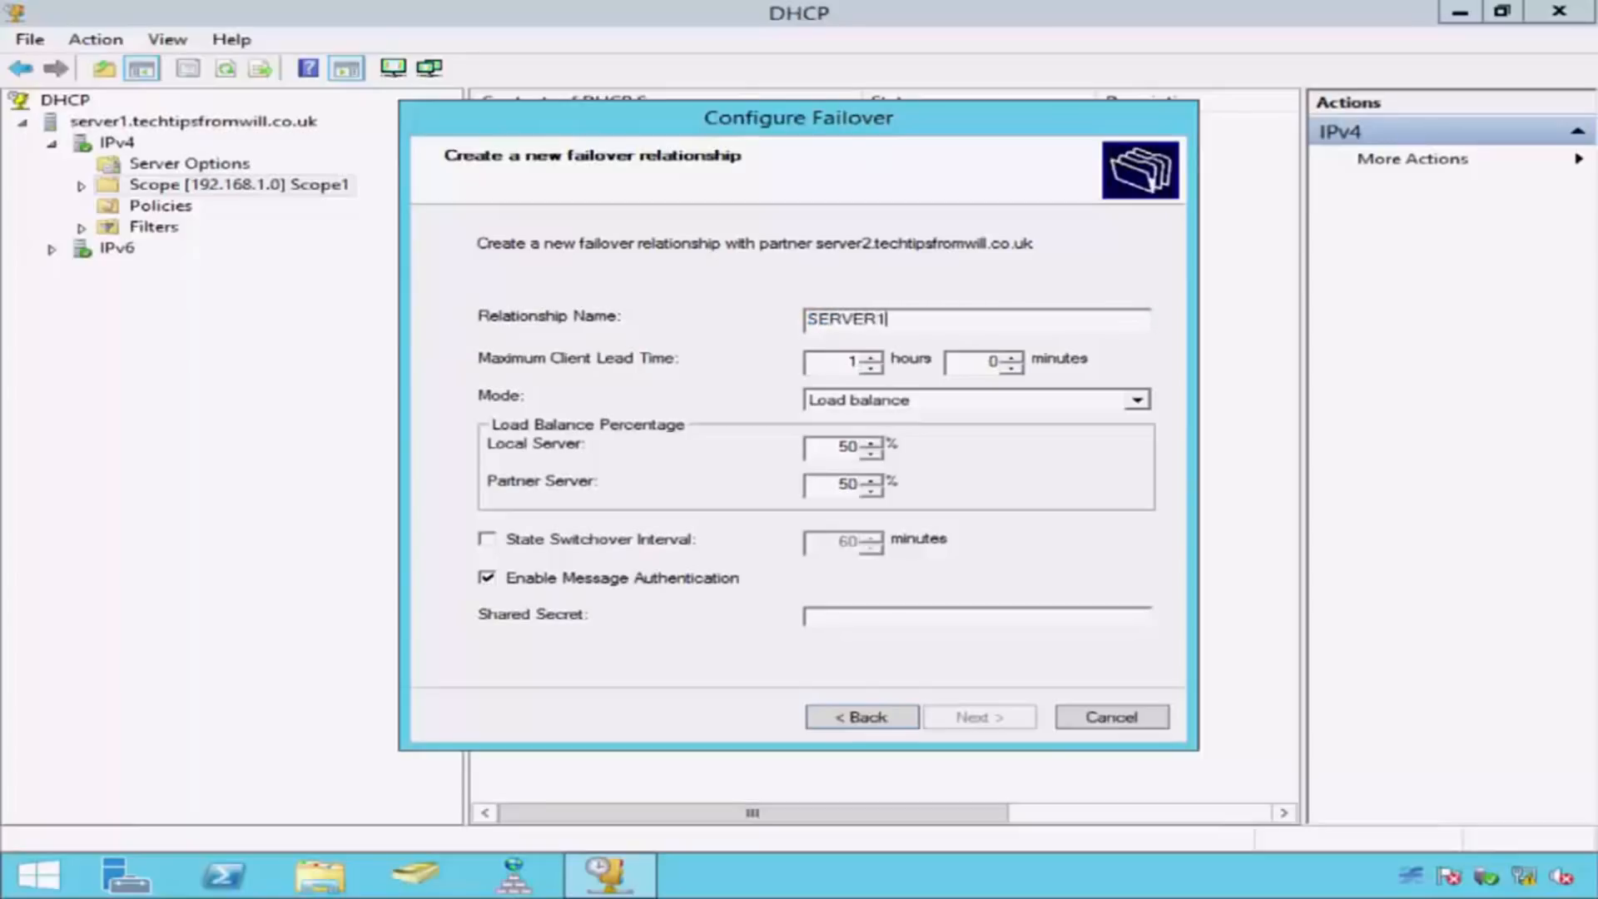
{"action": "type", "text": " / SERVER2 Failover"}
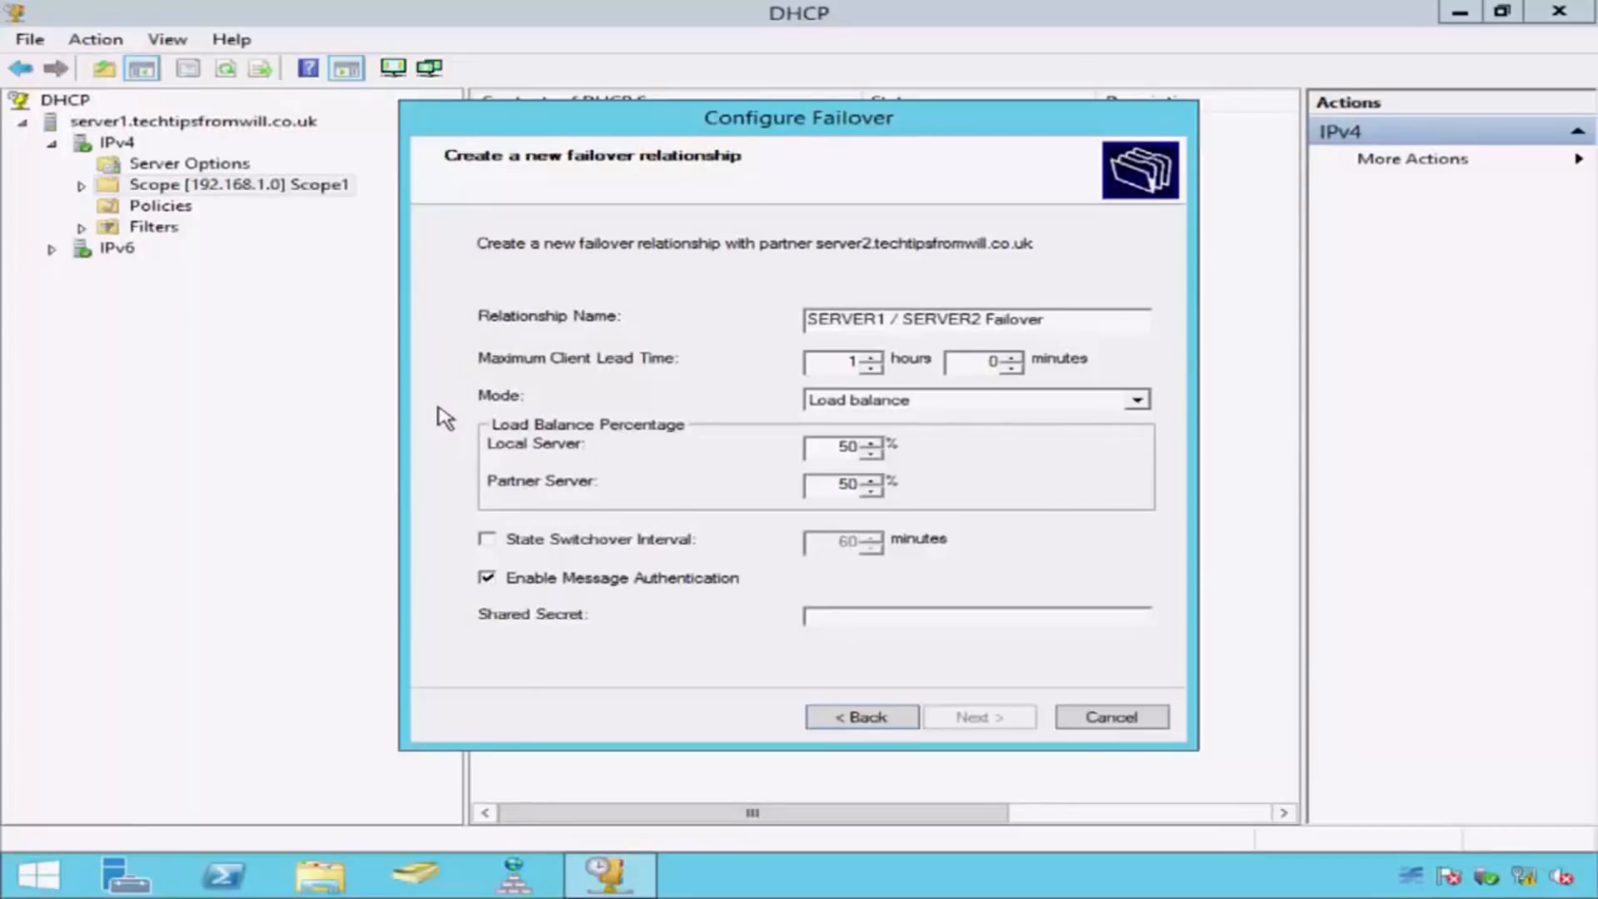
{"action": "left_click", "coordinate": [997, 404]}
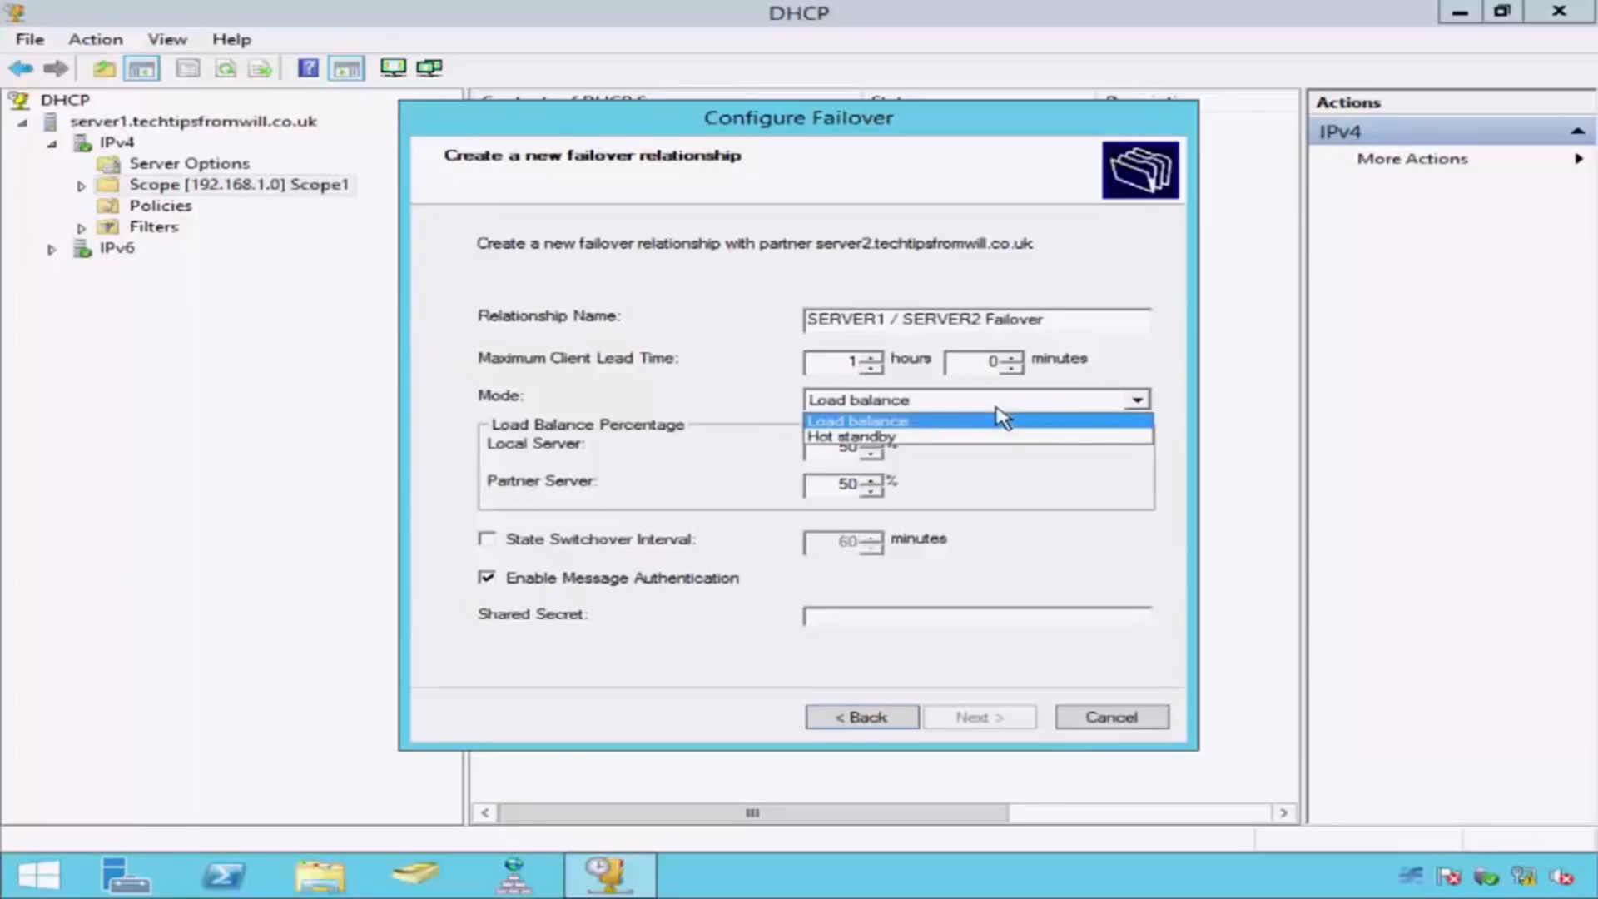
{"action": "left_click", "coordinate": [956, 424]}
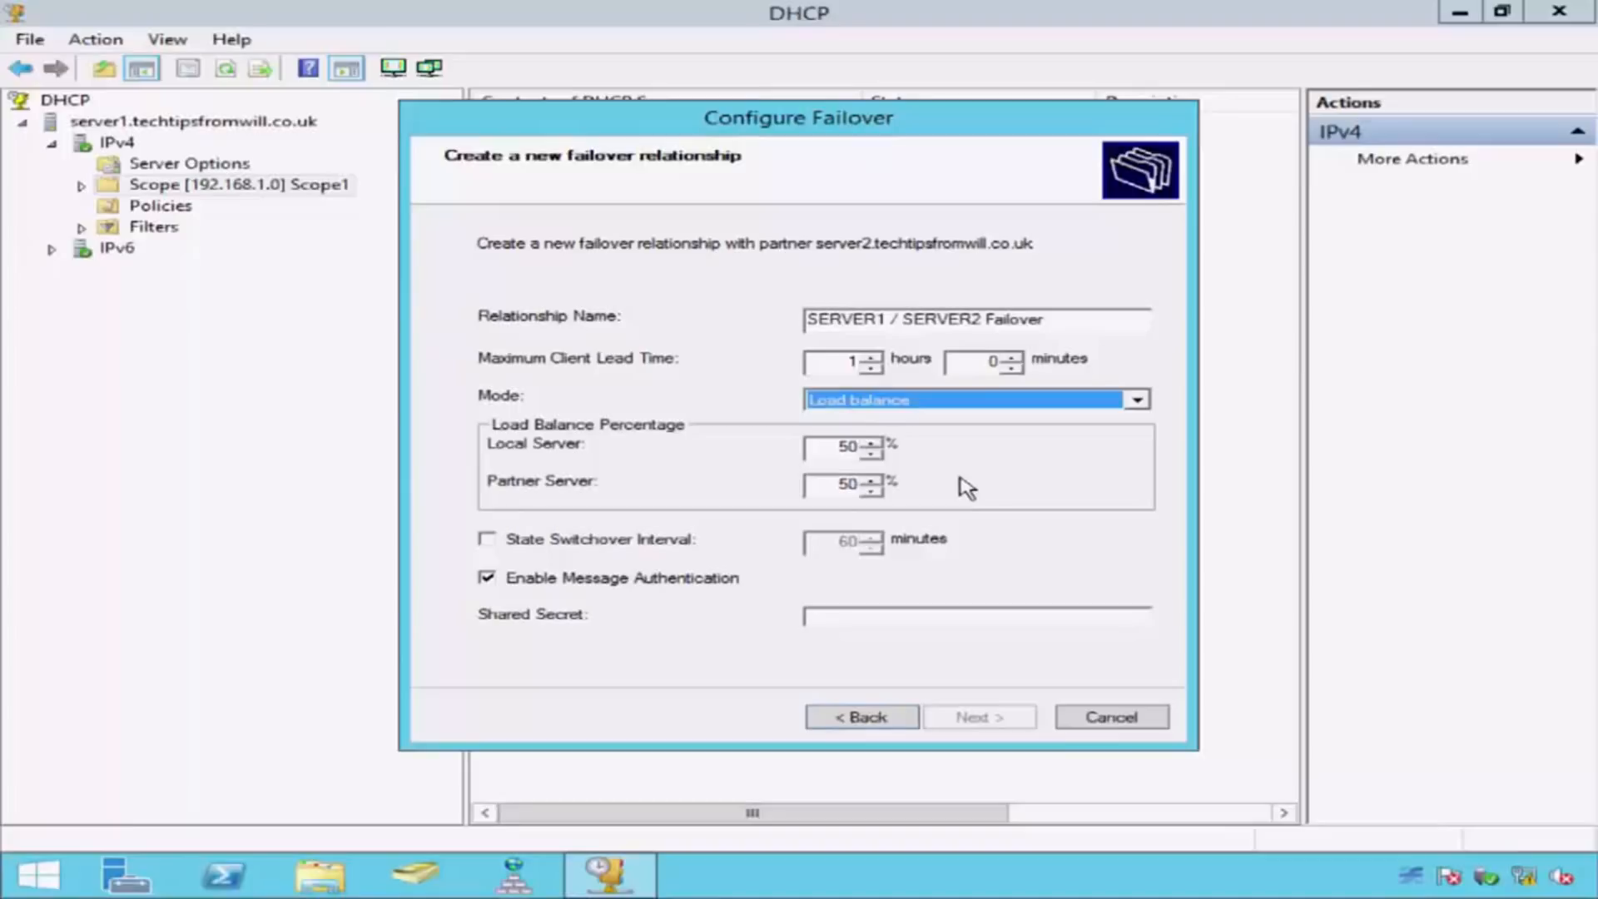
Step: Try the Hot standby mode with the partner server in the Standby role, and return the mode to Load balance
{"action": "left_click", "coordinate": [959, 401]}
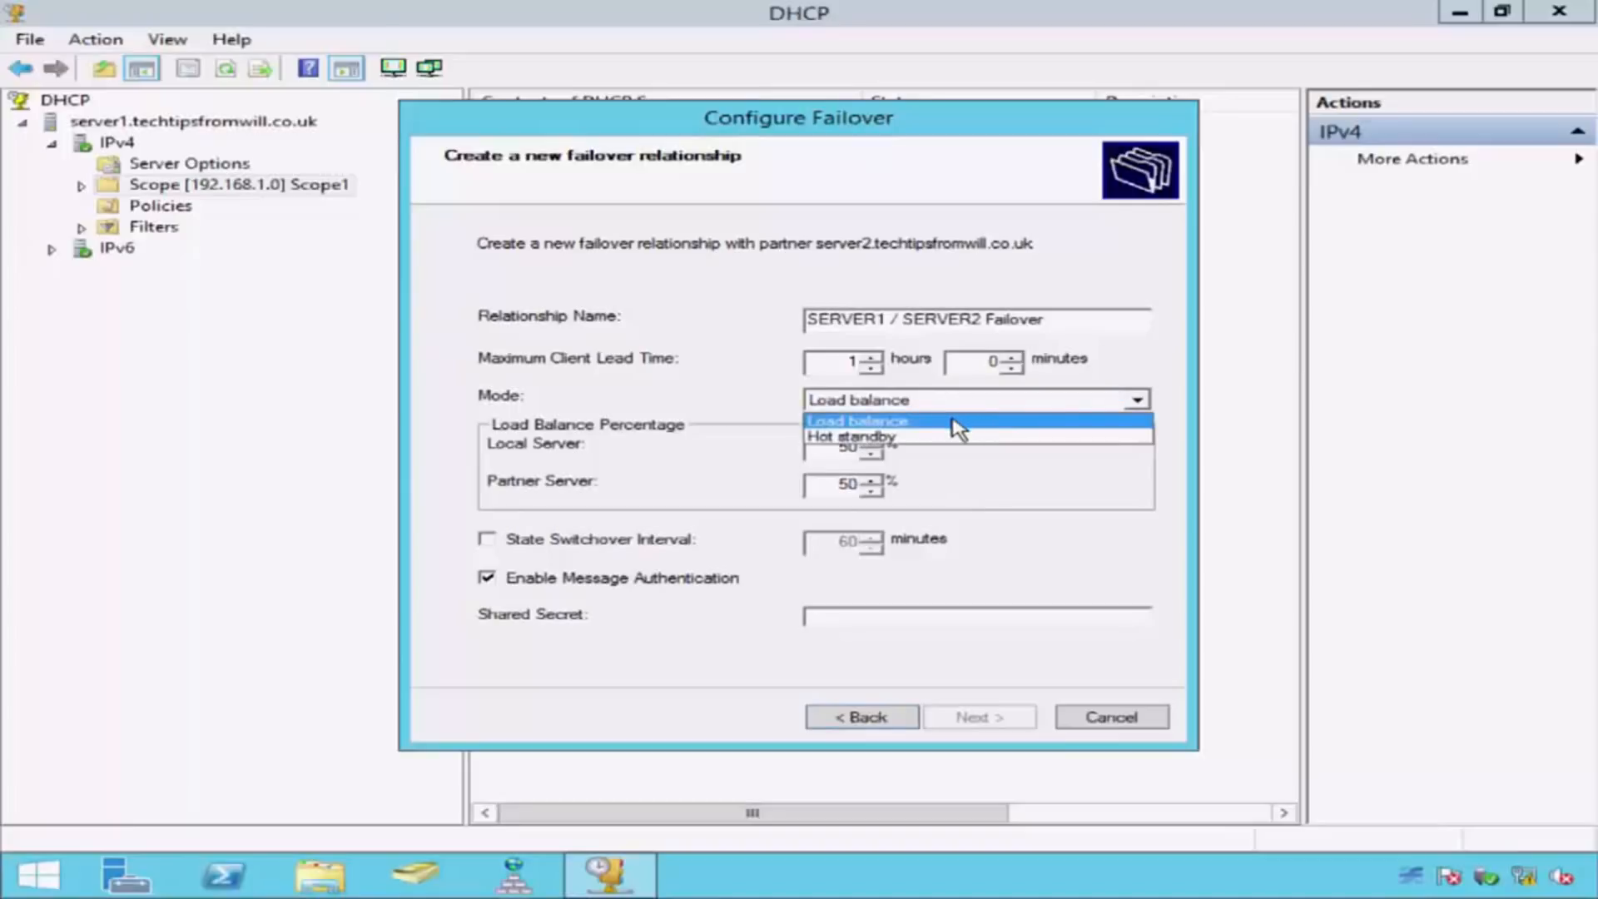
{"action": "left_click", "coordinate": [954, 437]}
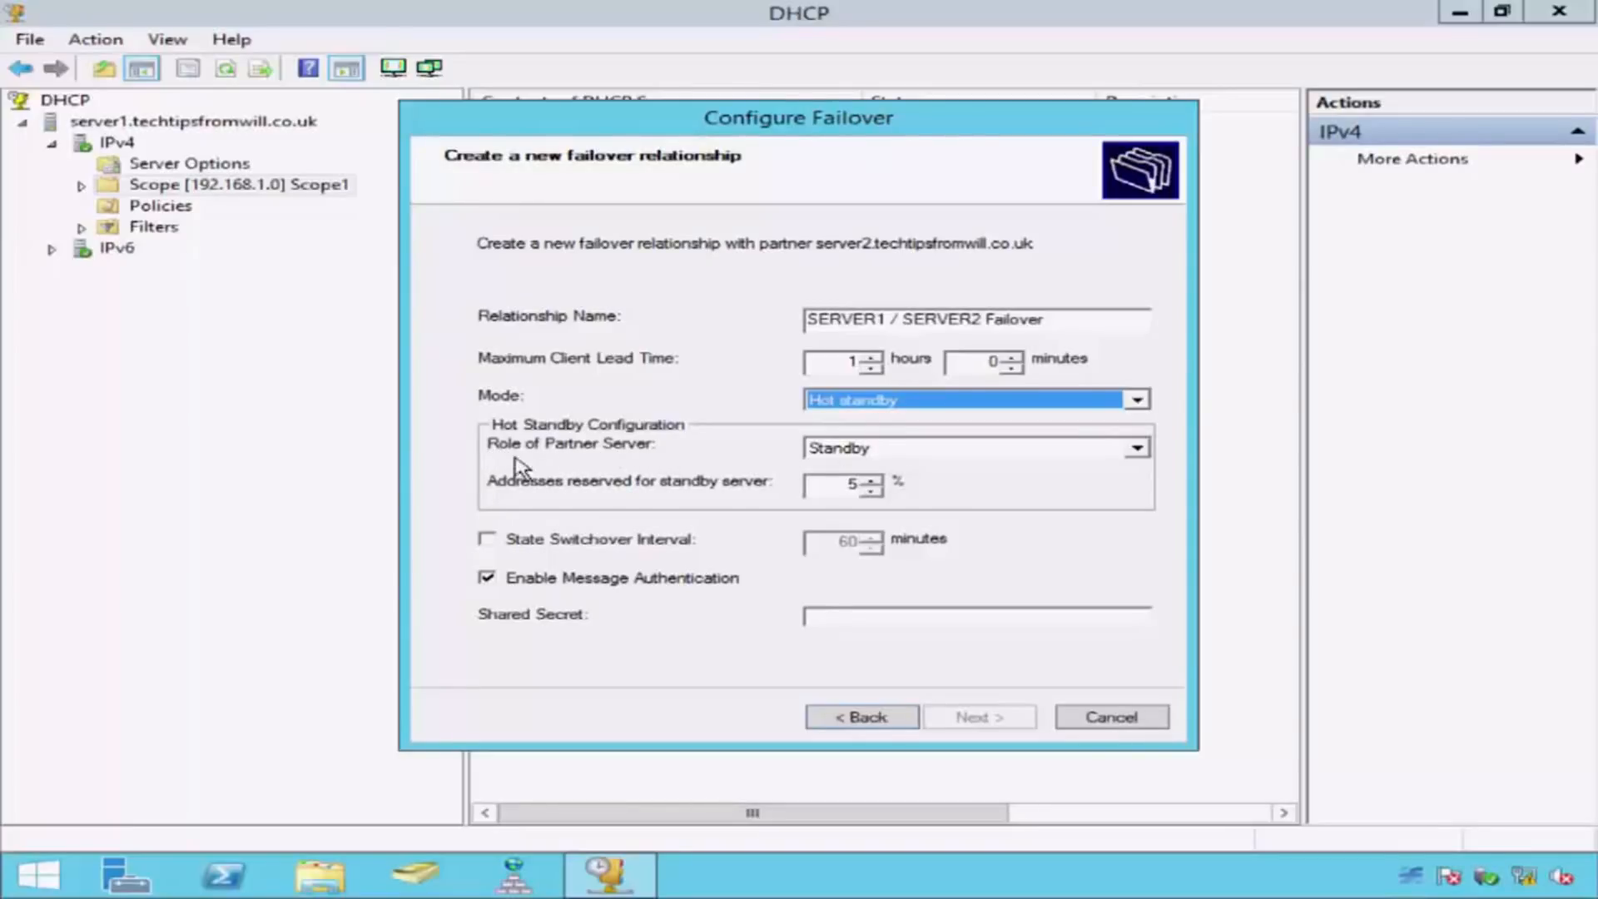
{"action": "left_click", "coordinate": [972, 453]}
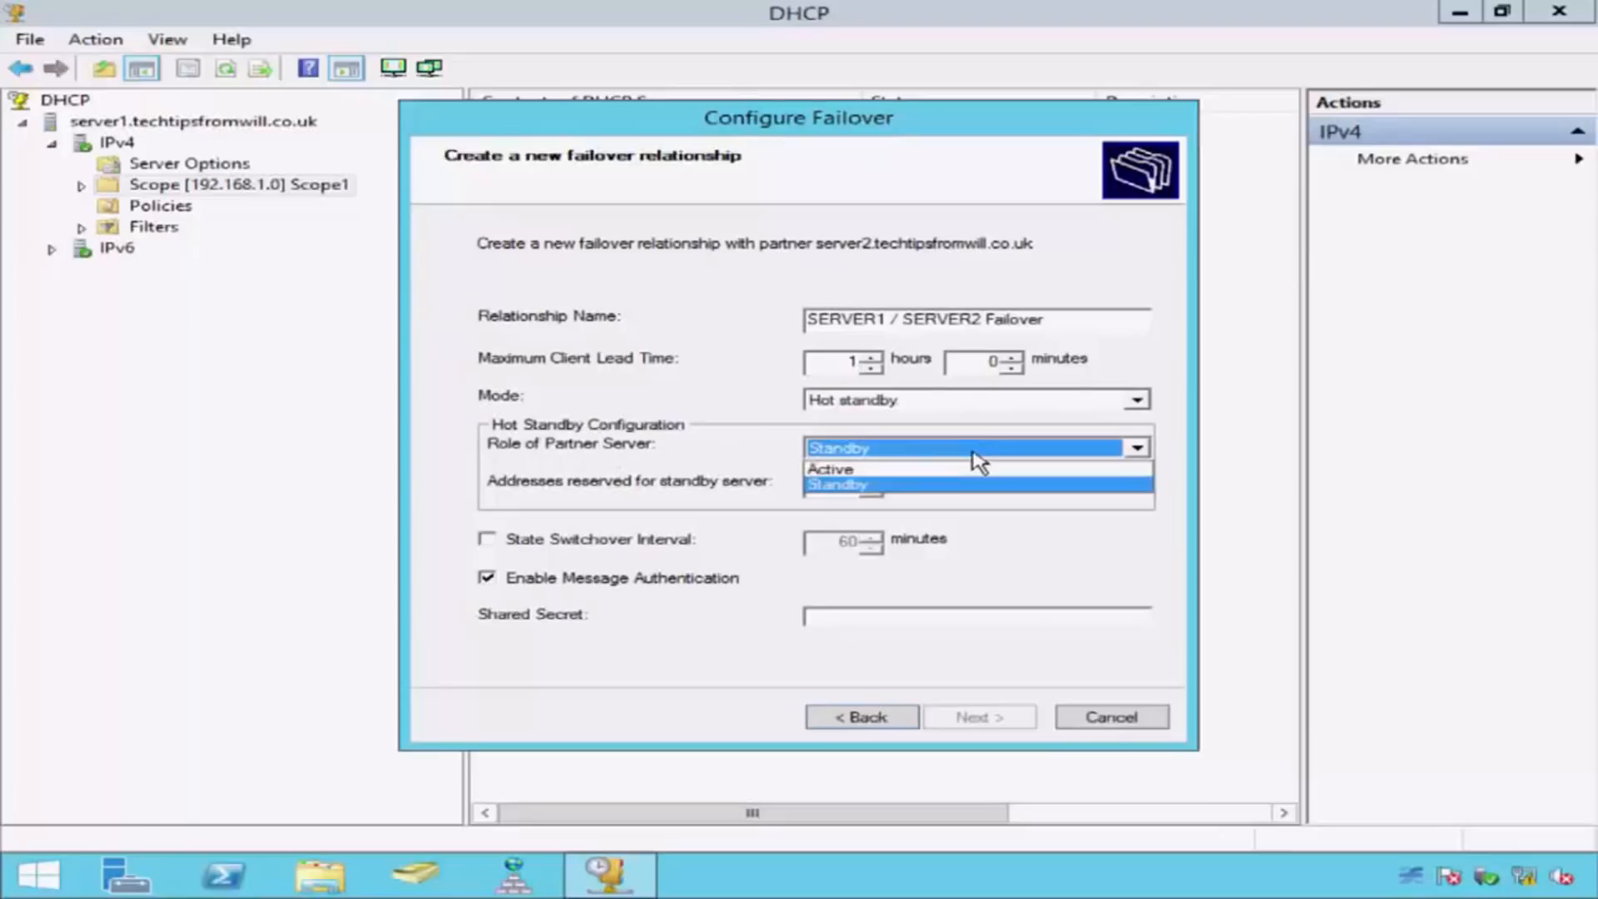
{"action": "left_click", "coordinate": [972, 456]}
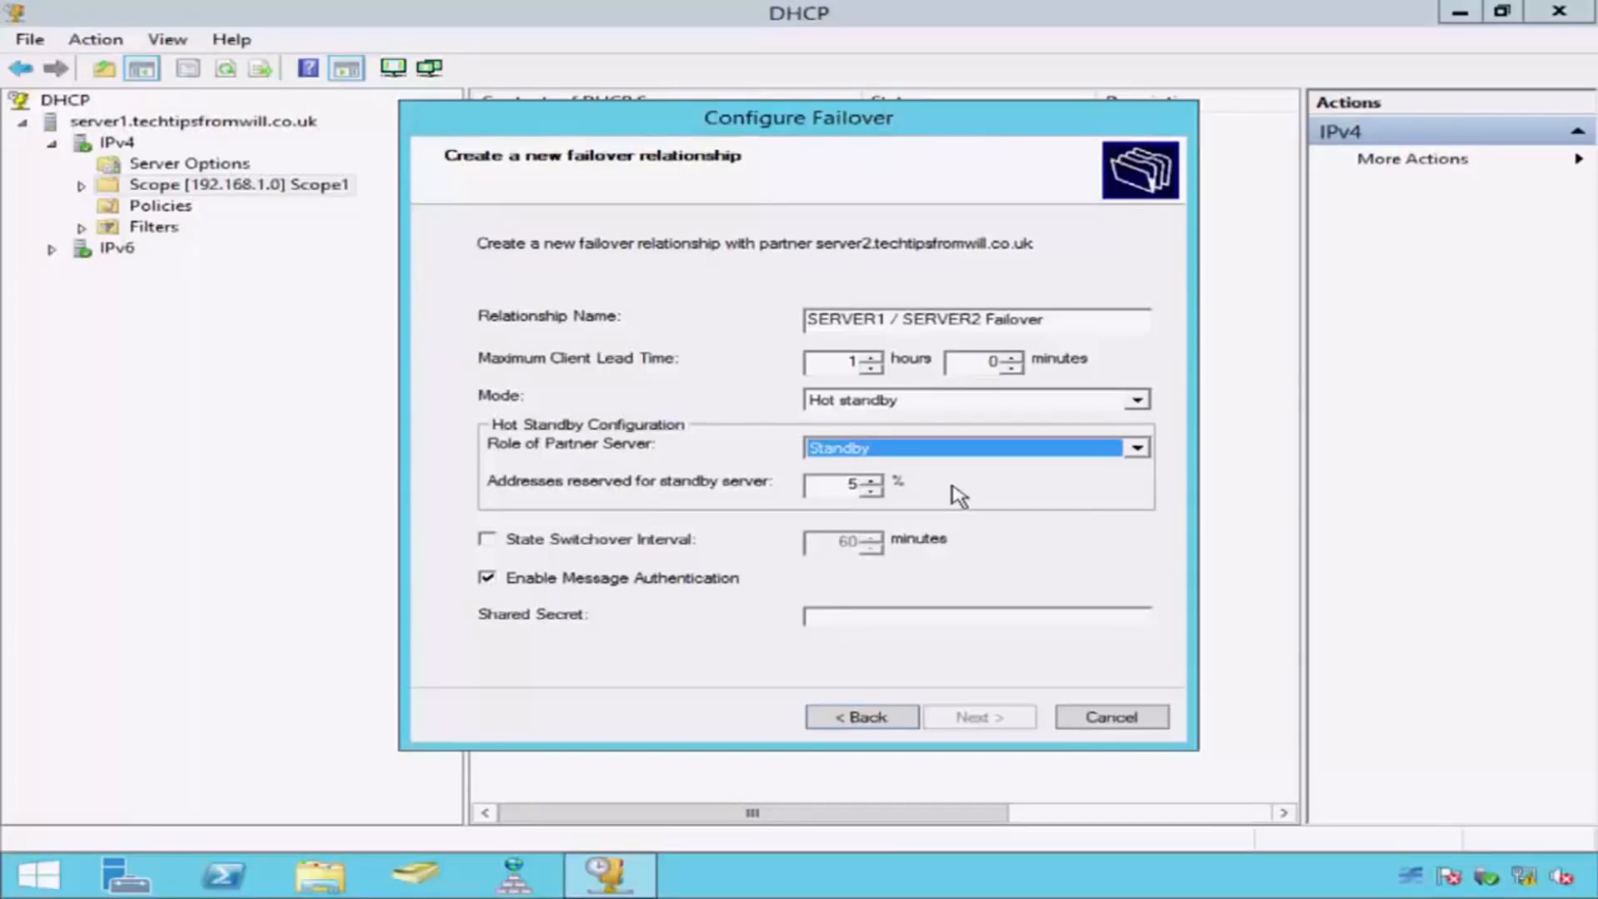
{"action": "left_click", "coordinate": [966, 401]}
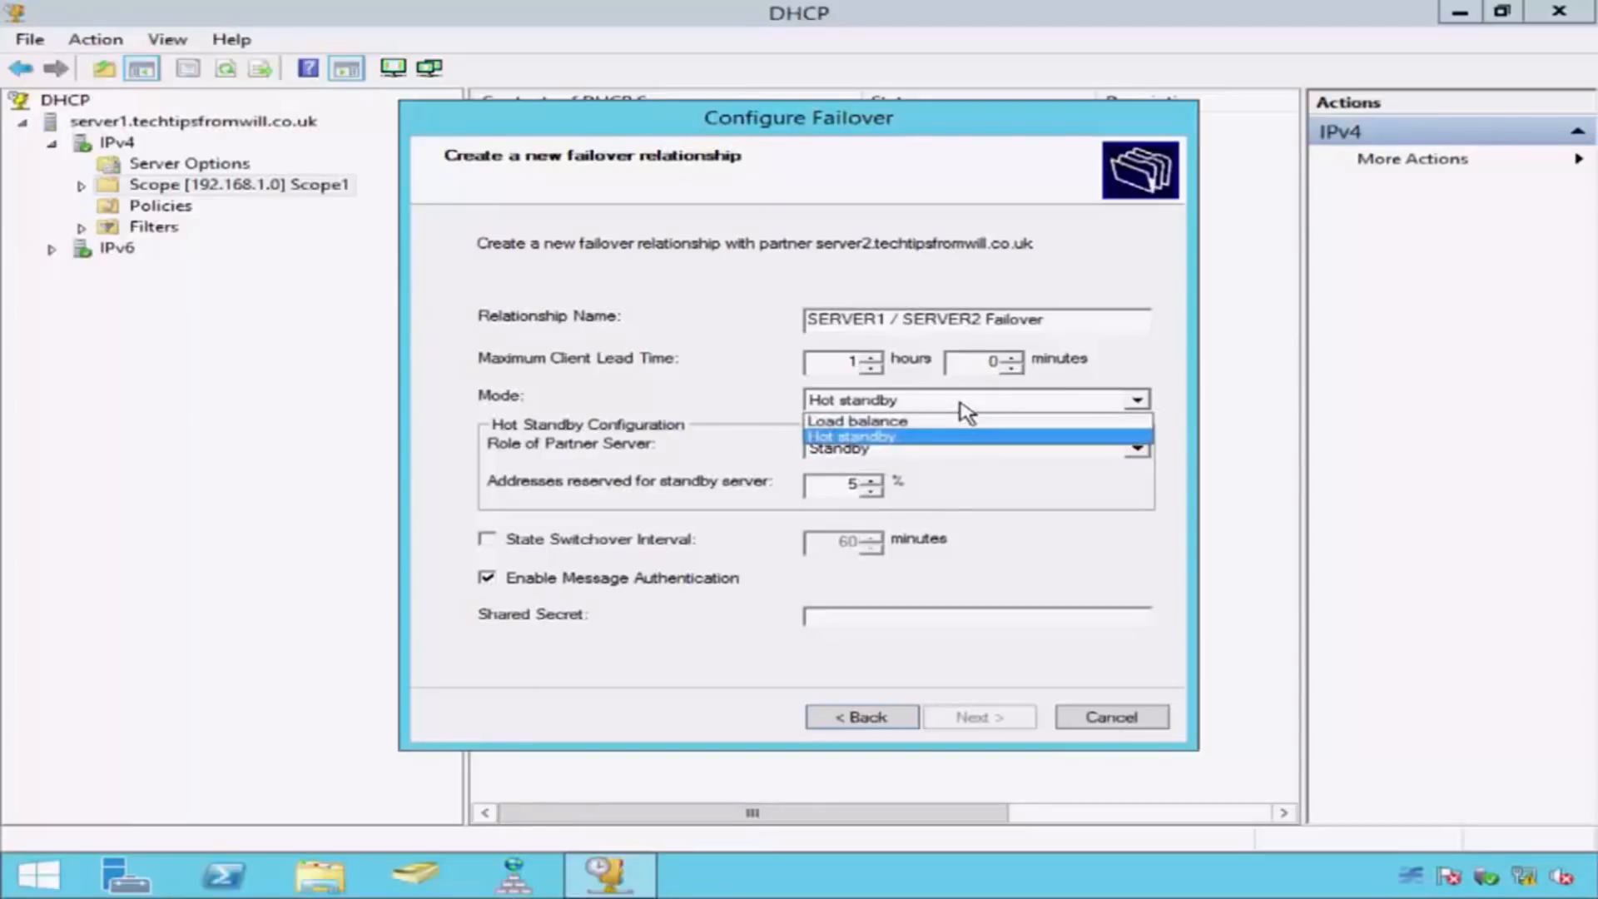
{"action": "left_click", "coordinate": [963, 422]}
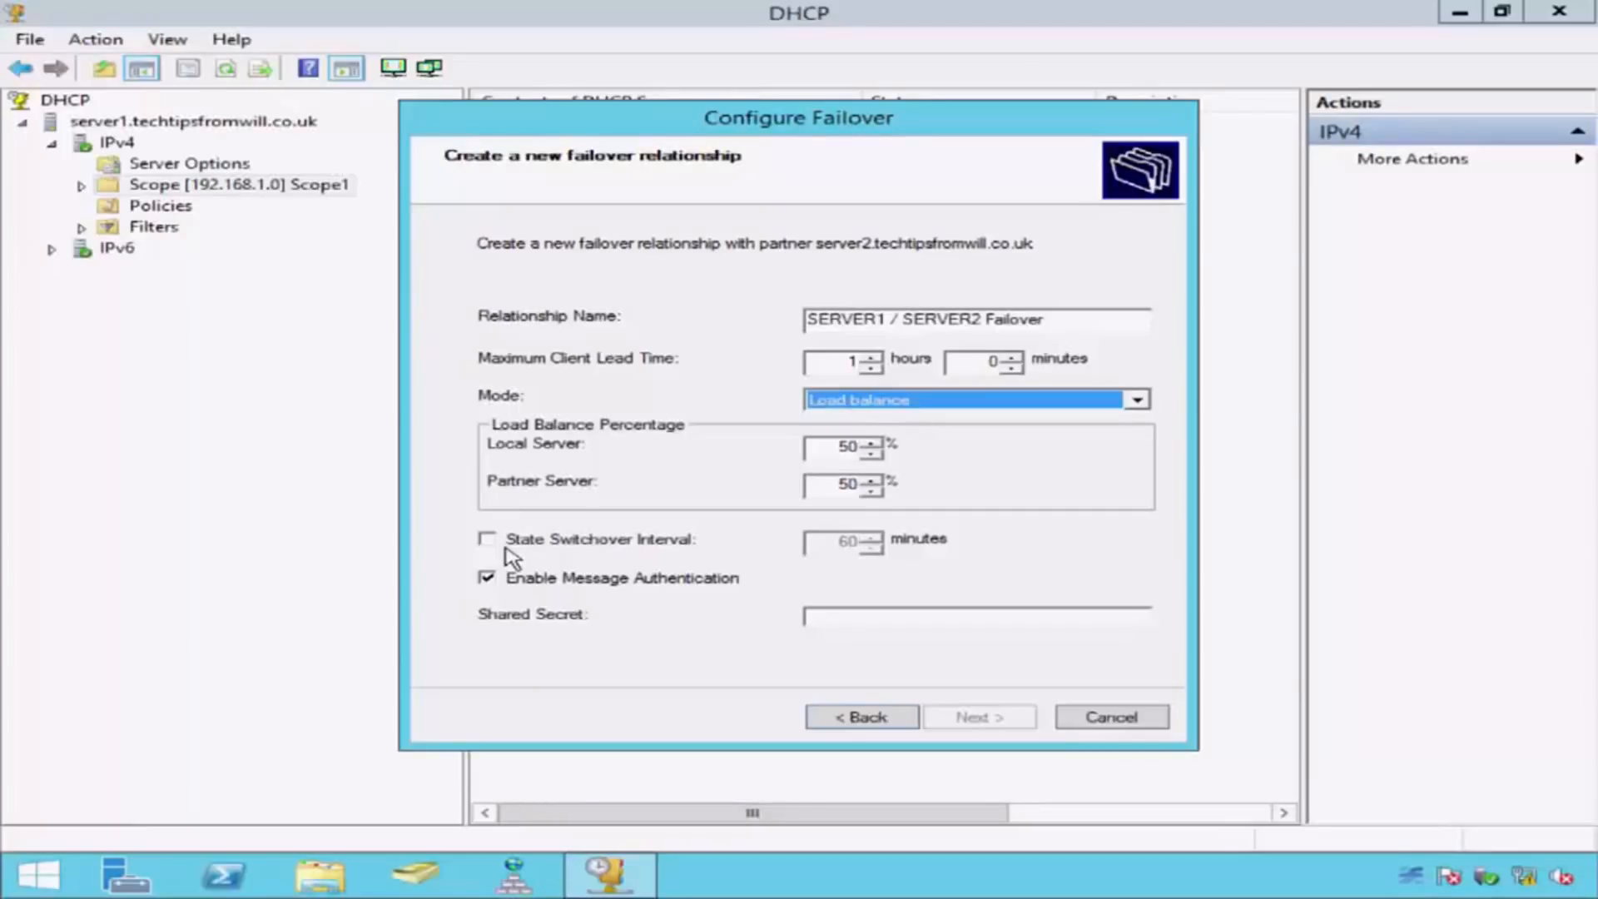
Step: Enable a state switchover interval of 5 minutes and set the maximum client lead time to 0 hours 5 minutes
{"action": "left_click", "coordinate": [486, 540]}
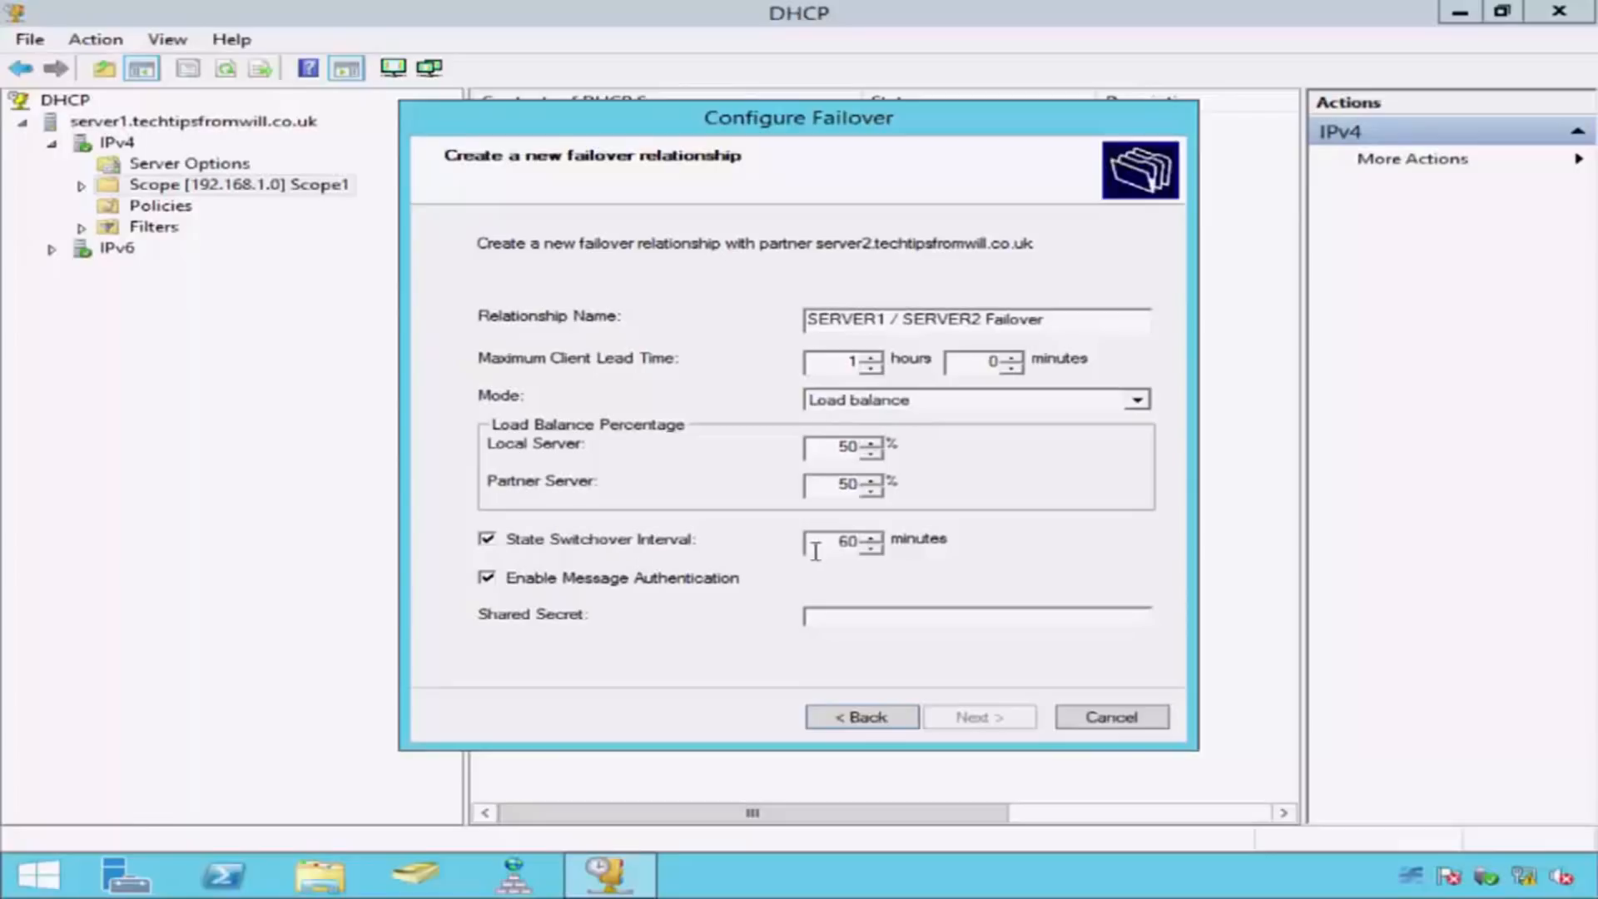
{"action": "double_click", "coordinate": [845, 542]}
{"action": "type", "text": "5"}
{"action": "double_click", "coordinate": [957, 359]}
{"action": "type", "text": "5"}
{"action": "double_click", "coordinate": [849, 361]}
{"action": "type", "text": "0"}
Step: Enter the shared secret for message authentication and complete the failover configuration
{"action": "left_click", "coordinate": [832, 618]}
{"action": "type", "text": "**********"}
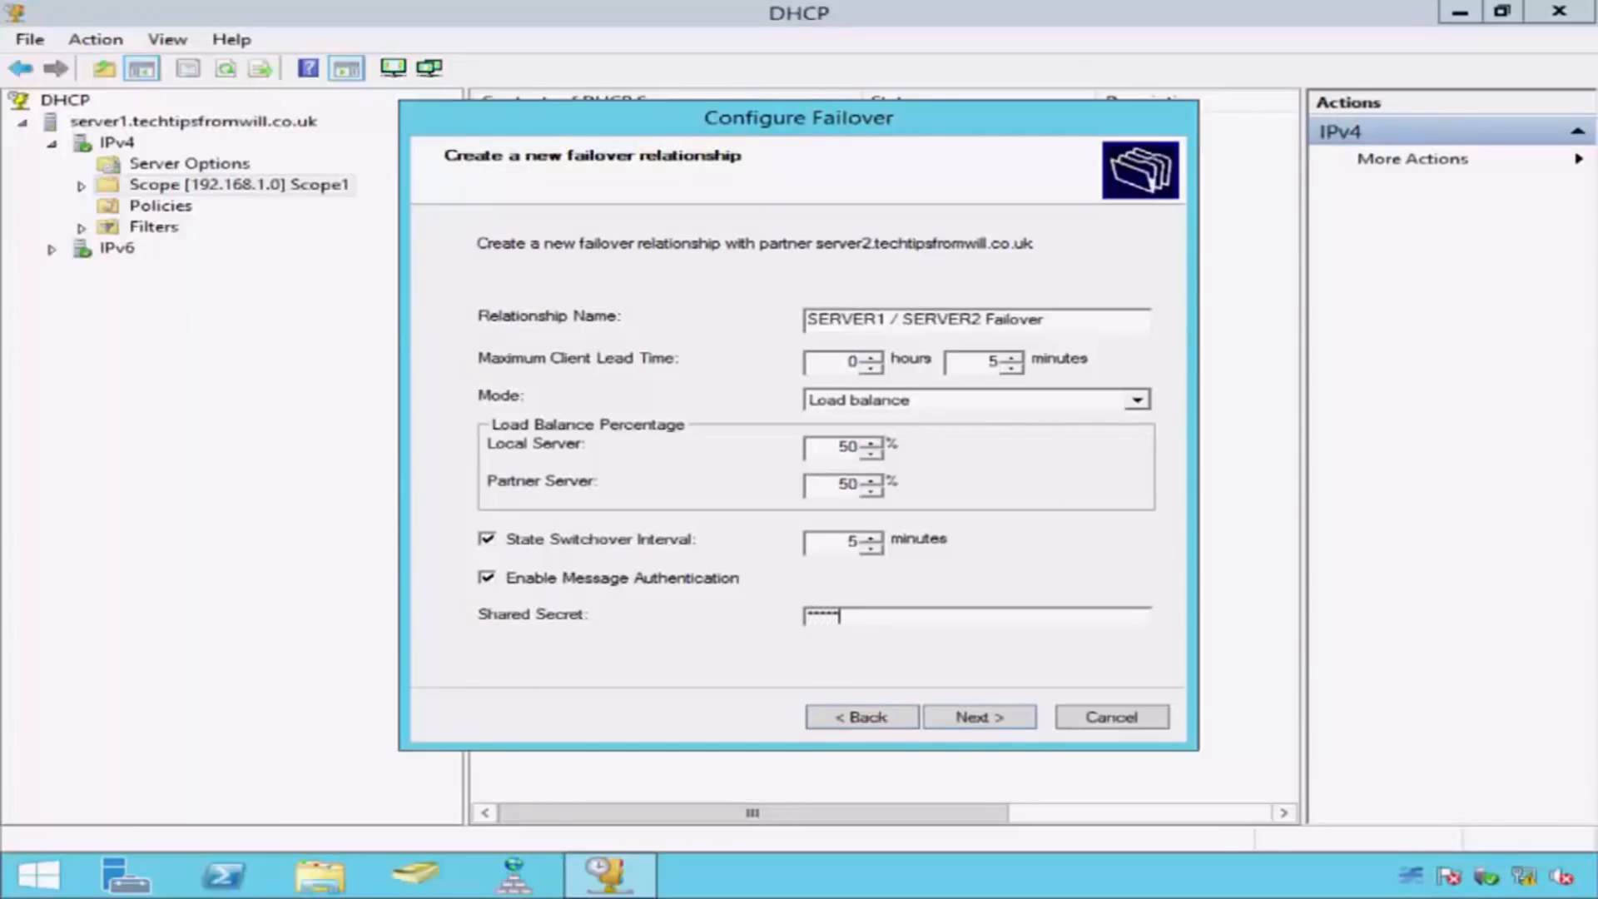
{"action": "type", "text": "*"}
{"action": "left_click", "coordinate": [1019, 725]}
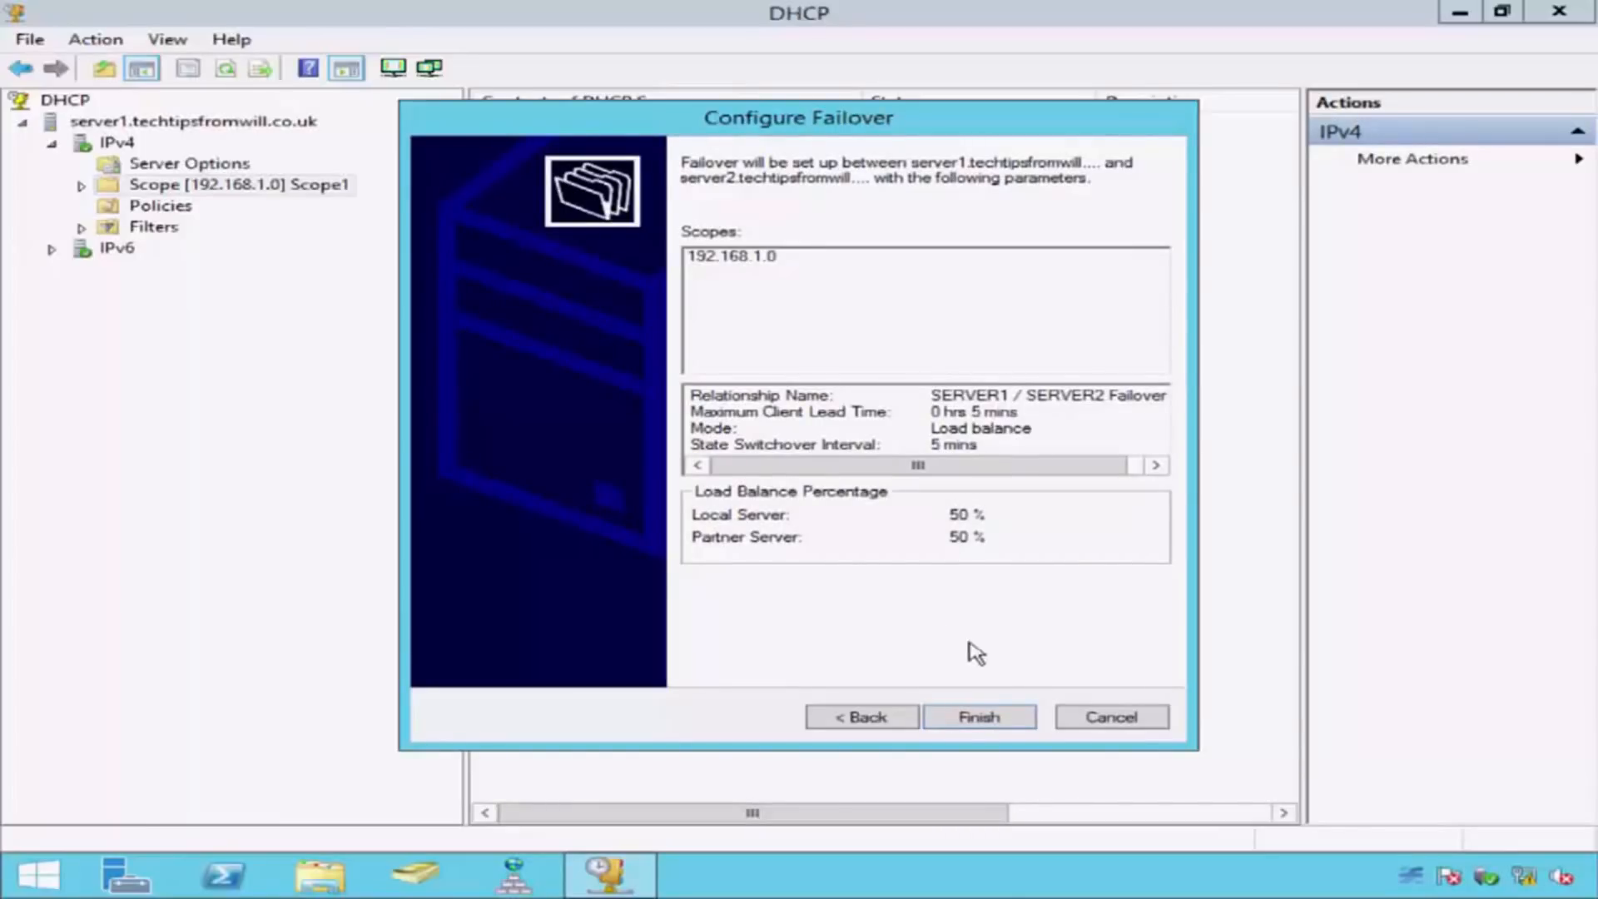
{"action": "left_click", "coordinate": [1015, 717]}
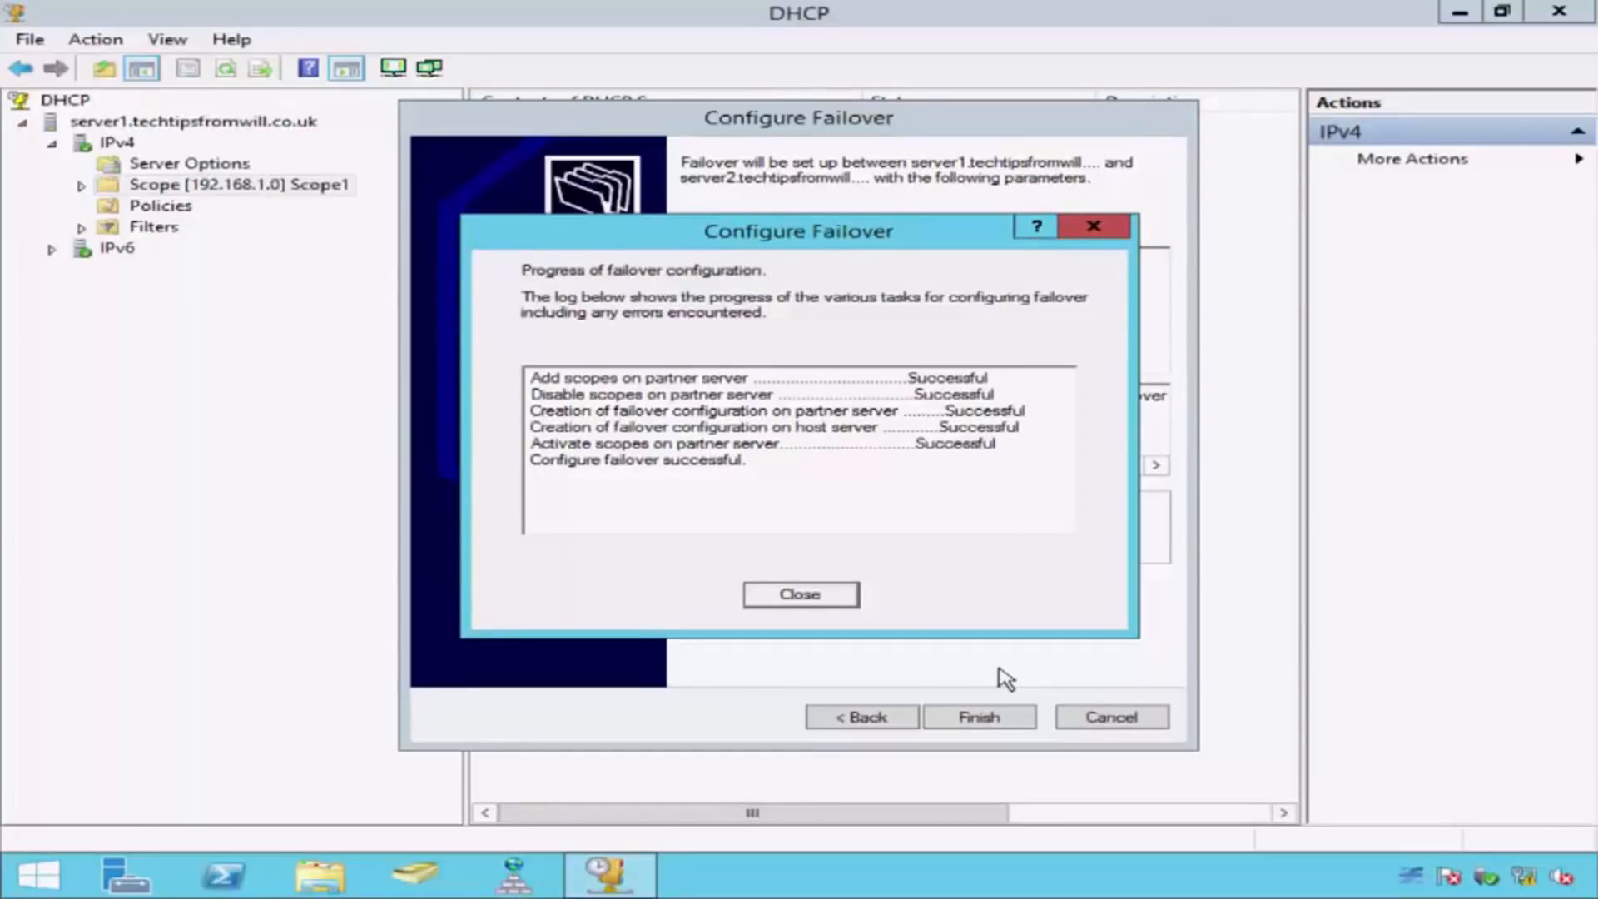
{"action": "left_click", "coordinate": [835, 603]}
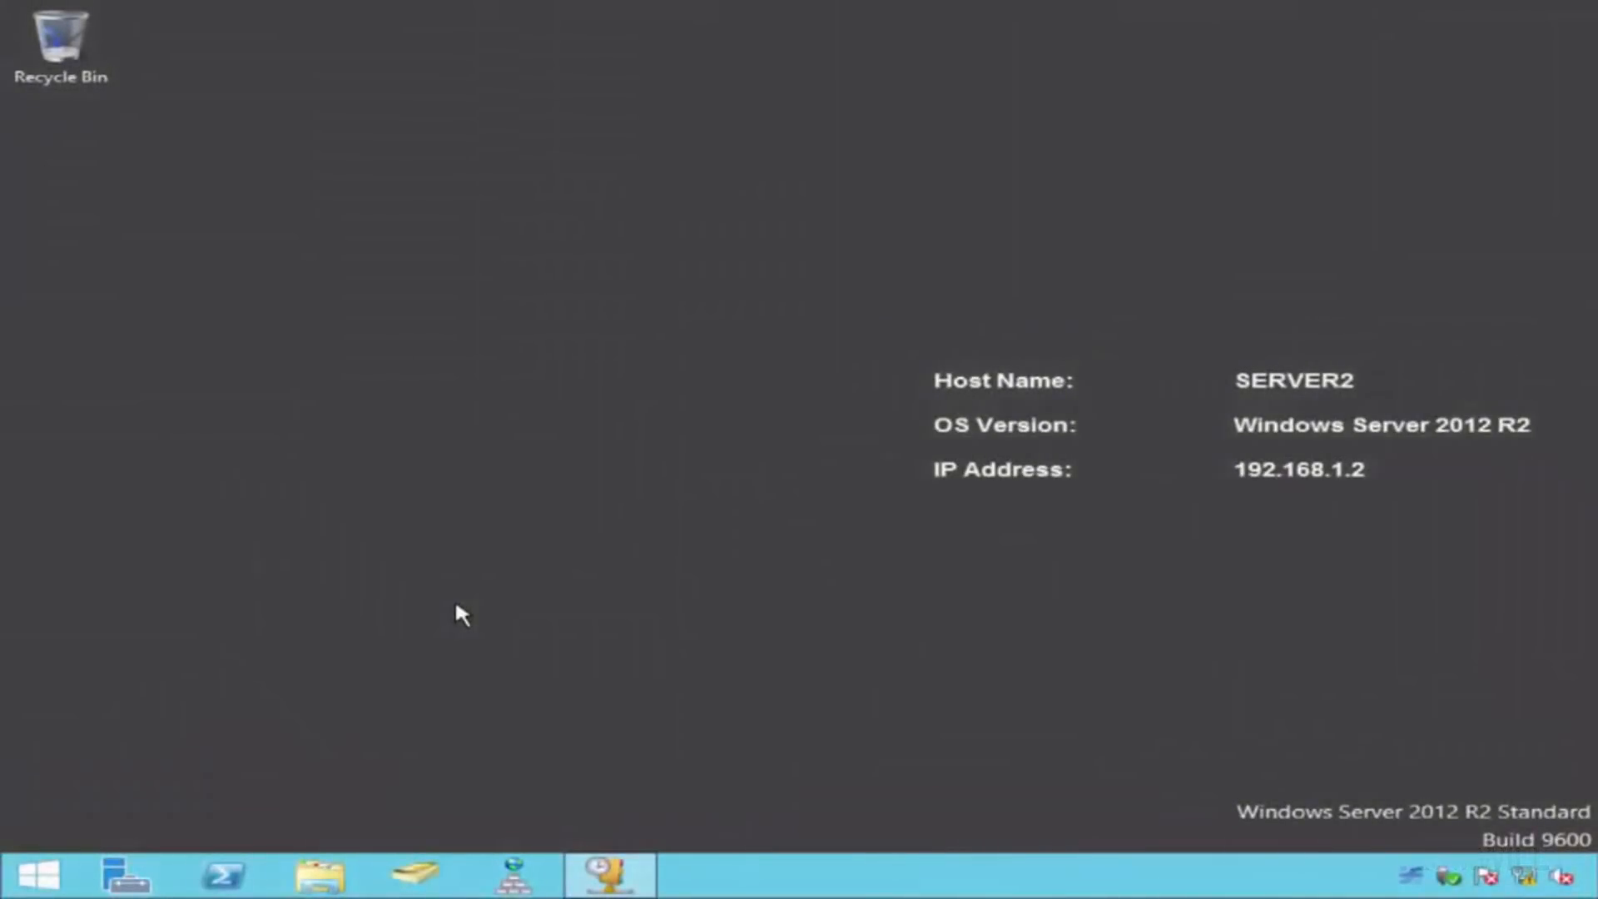
Step: Open the DHCP console on SERVER2 and check the IPv4 node for the replicated Scope1 and its contents
{"action": "left_click", "coordinate": [609, 874]}
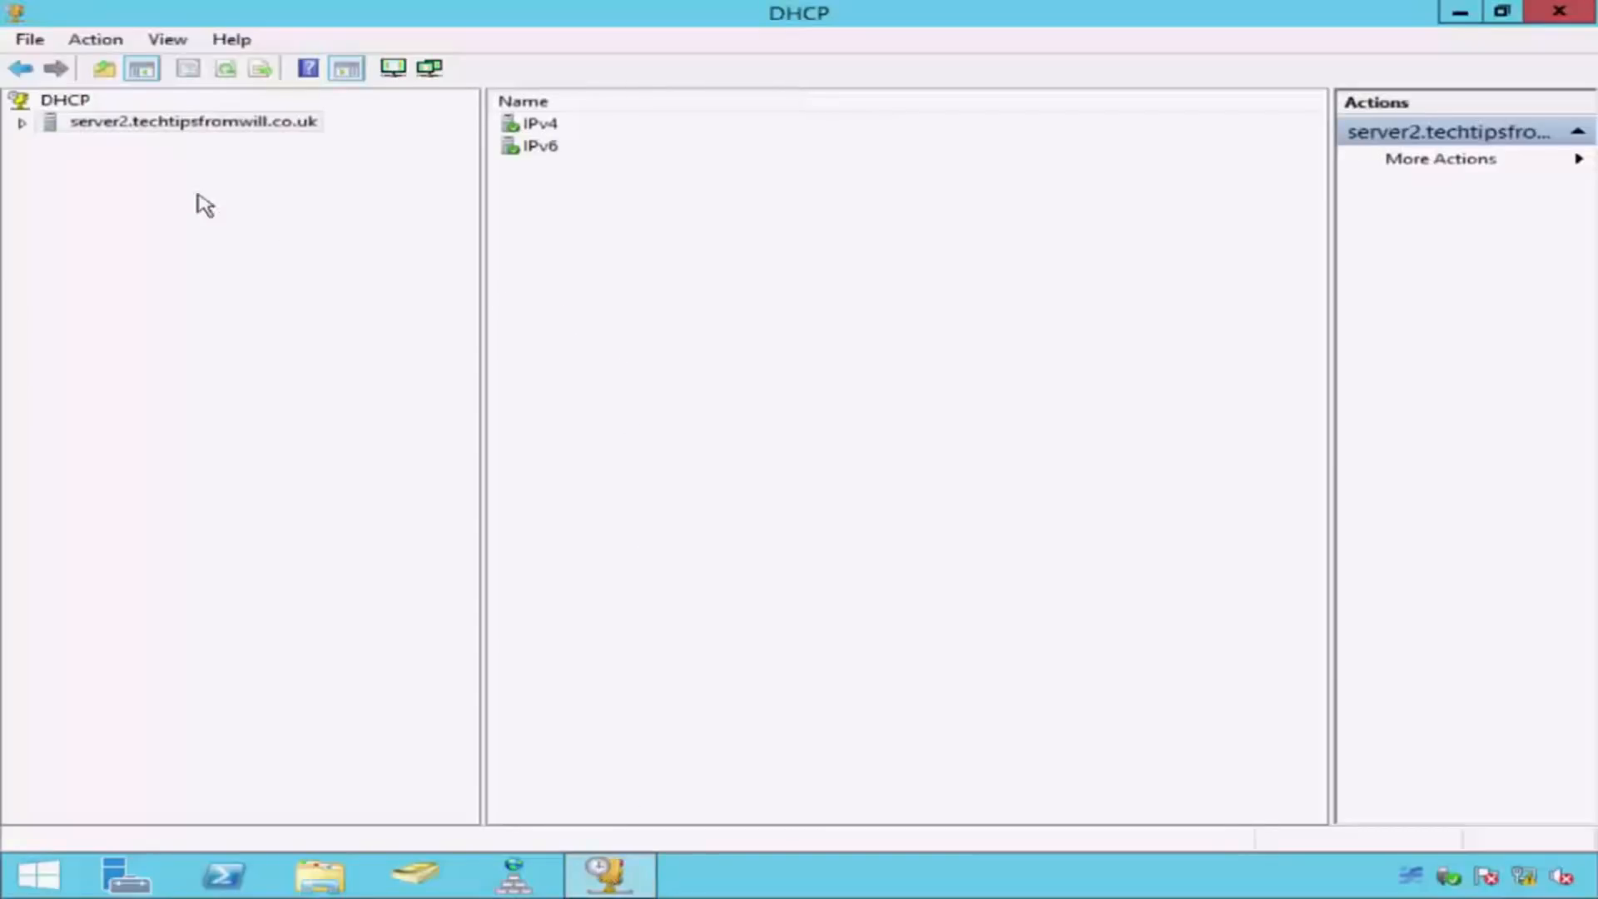
{"action": "left_click", "coordinate": [22, 124]}
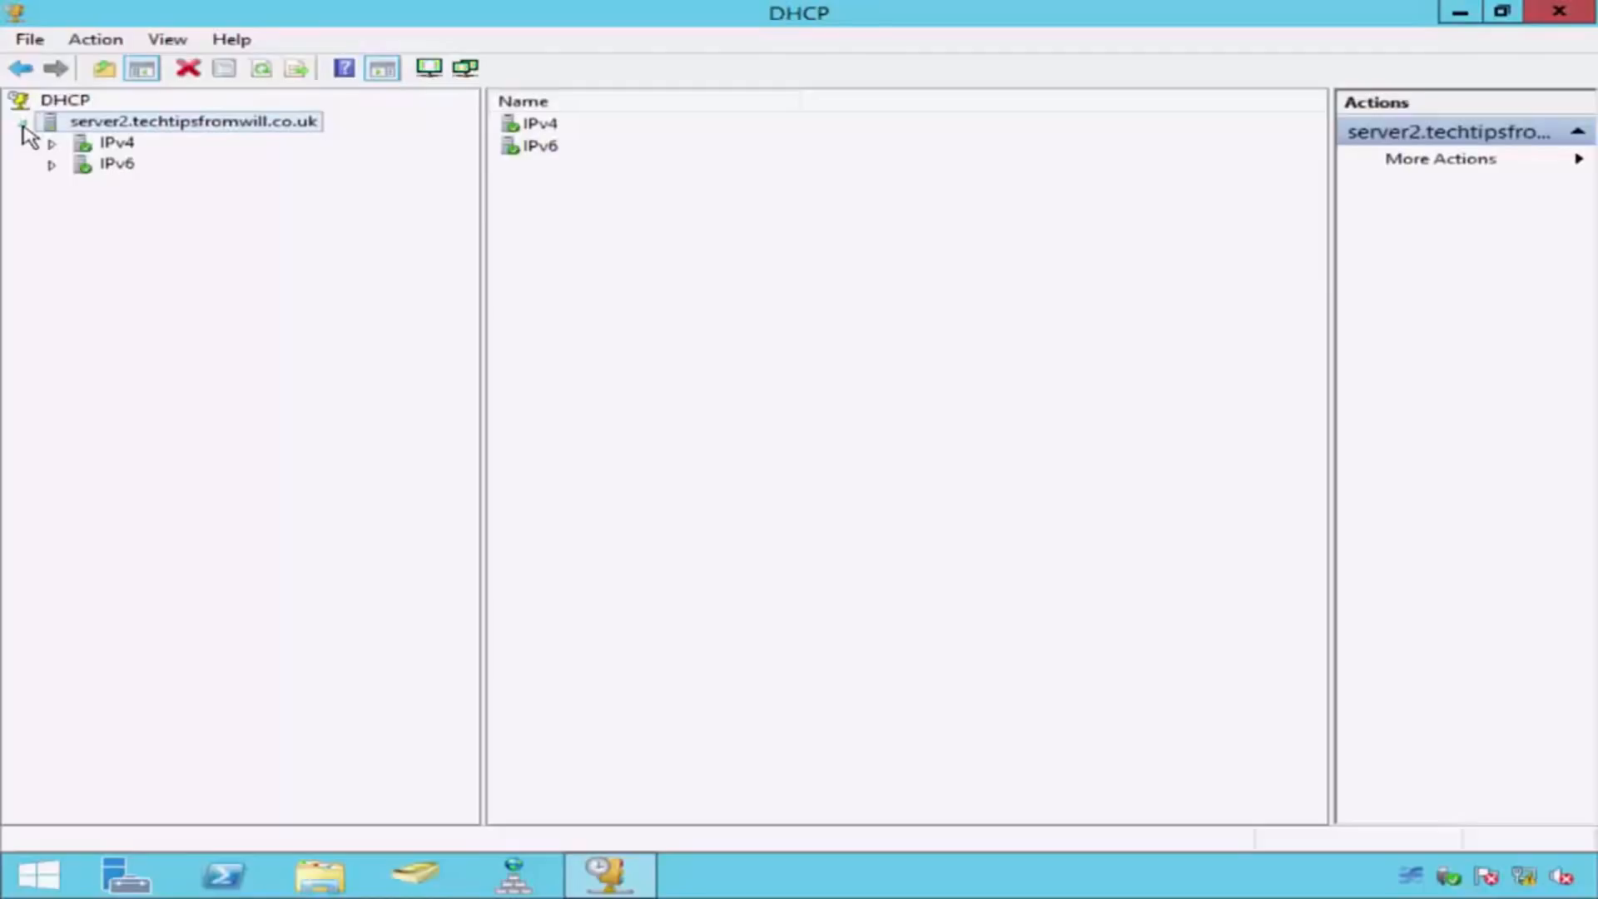
{"action": "left_click", "coordinate": [50, 144]}
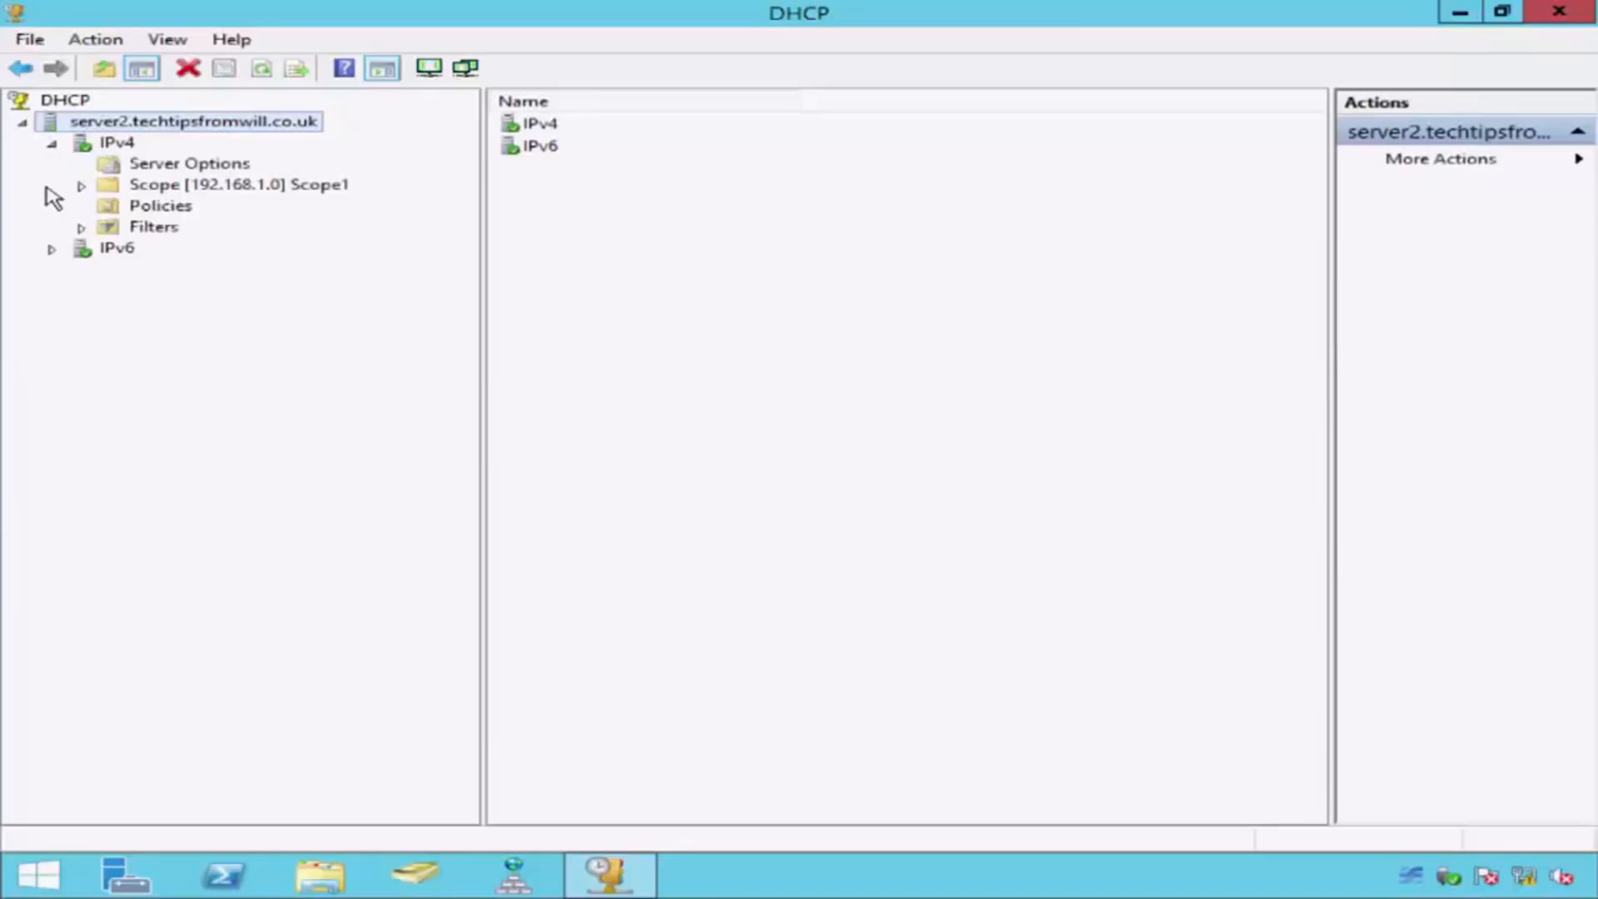
{"action": "left_click", "coordinate": [80, 186]}
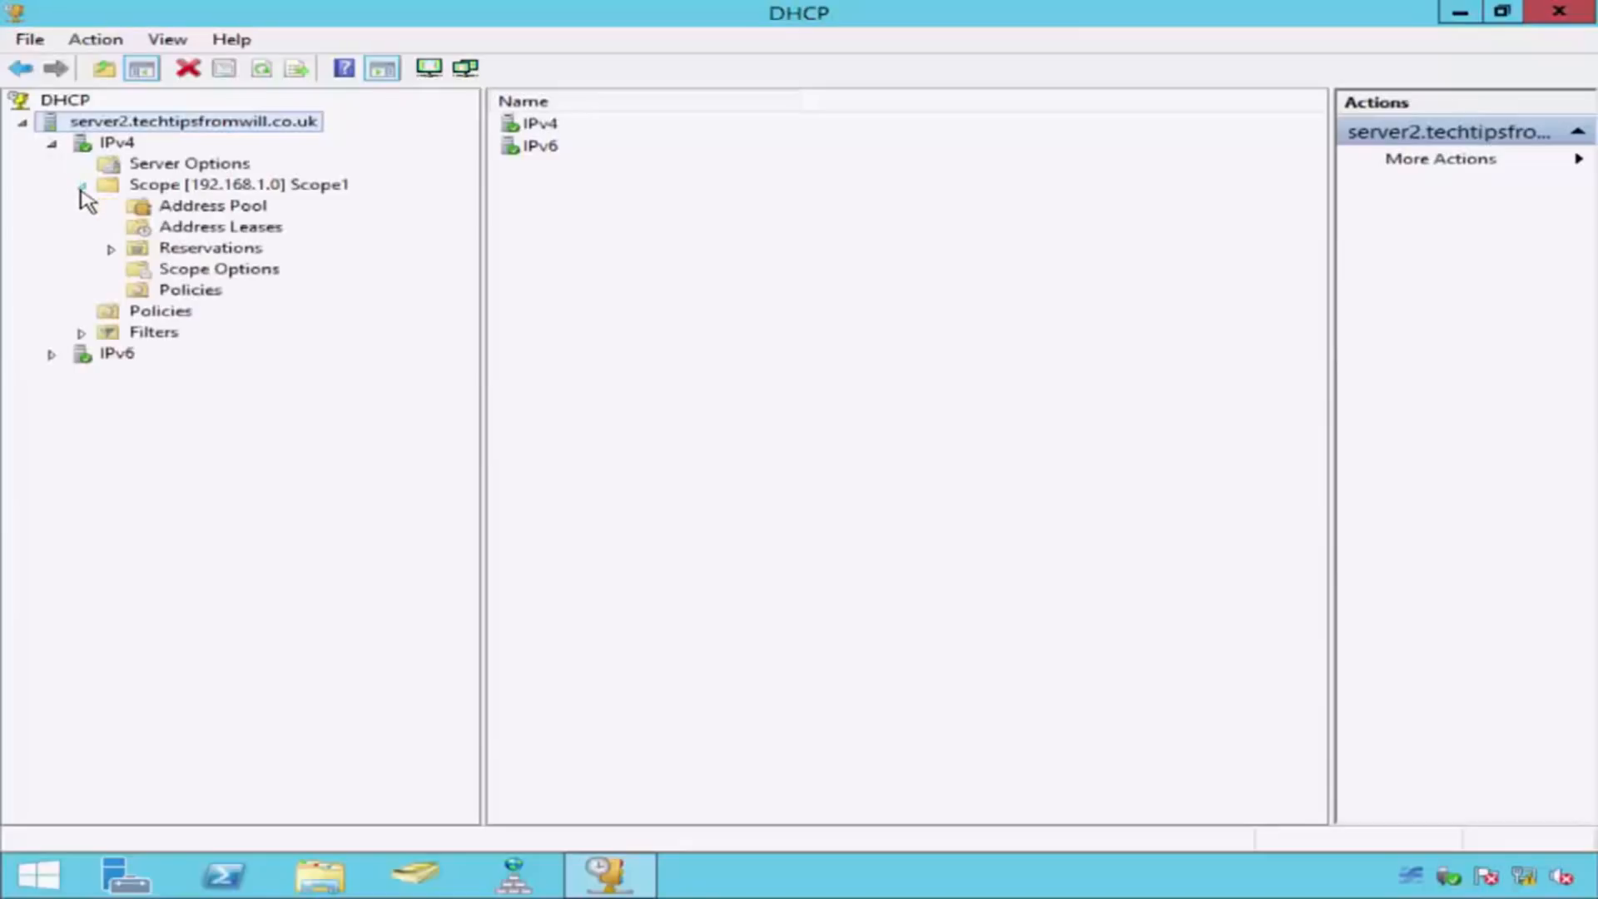
{"action": "left_click", "coordinate": [147, 191]}
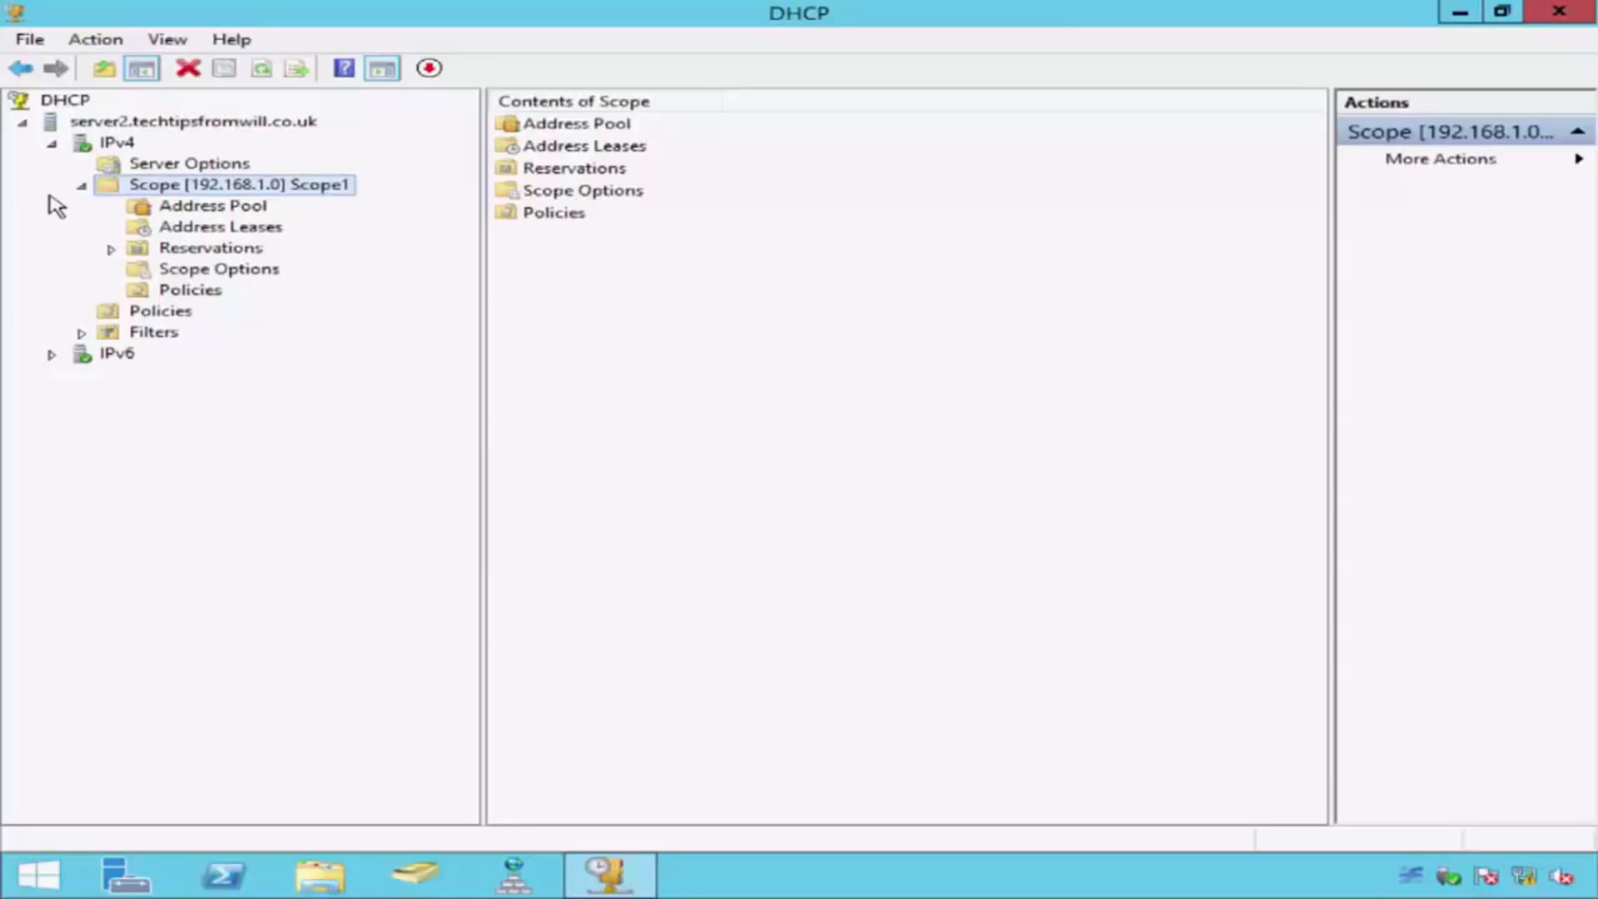
Step: Review the SERVER1 / SERVER2 Failover relationship in SERVER2's IPv4 properties, and leave its settings without making changes
{"action": "right_click", "coordinate": [127, 147]}
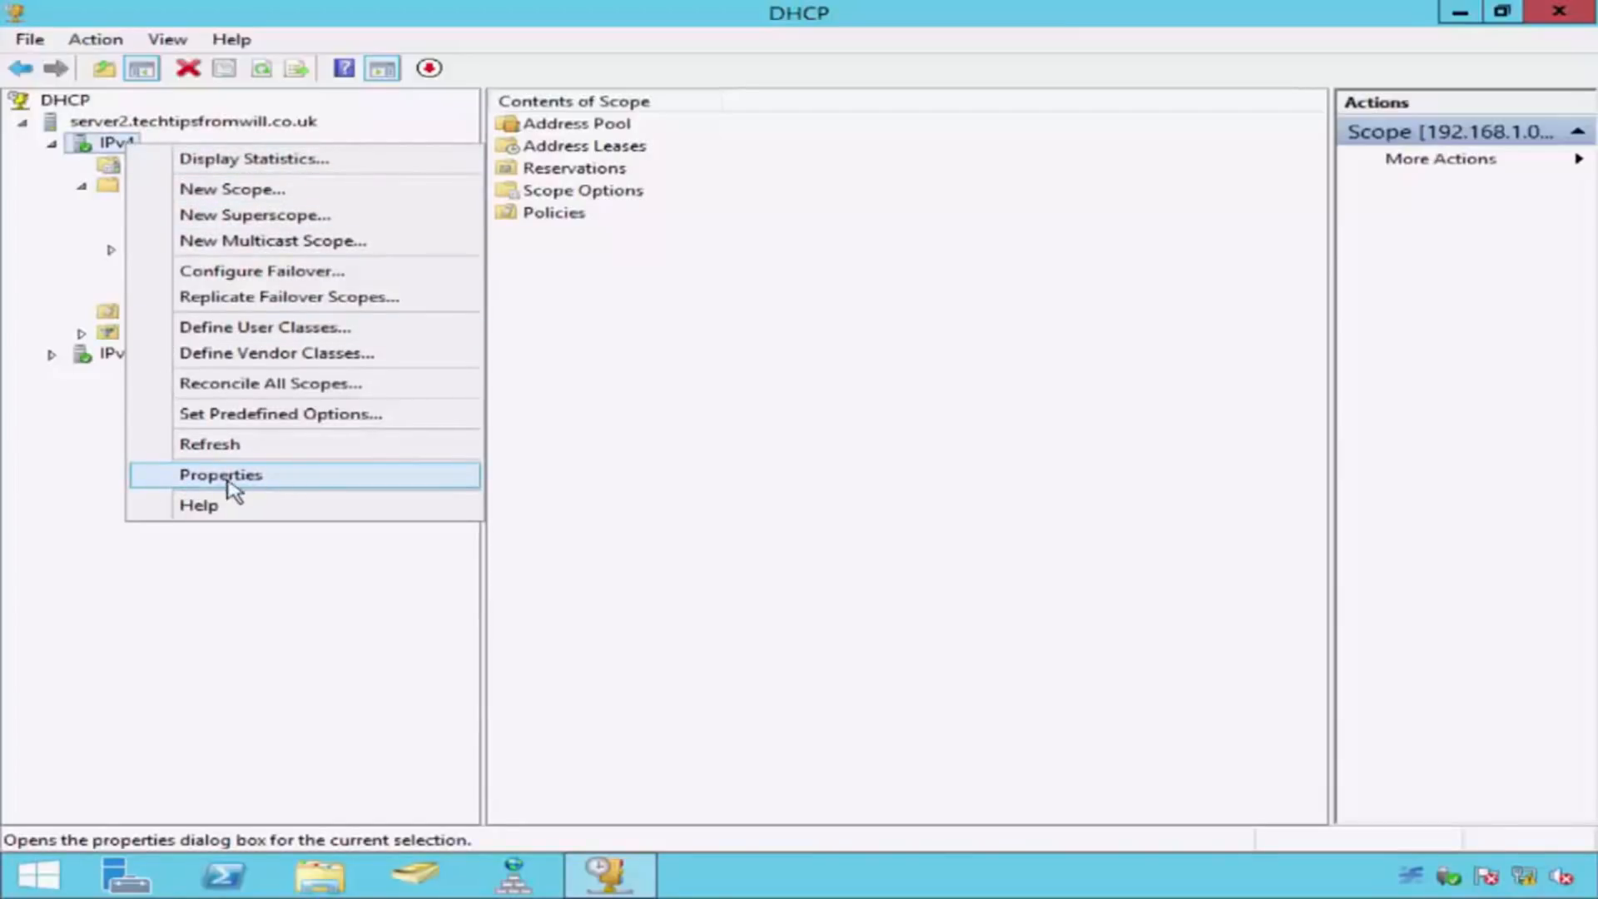
{"action": "left_click", "coordinate": [167, 483]}
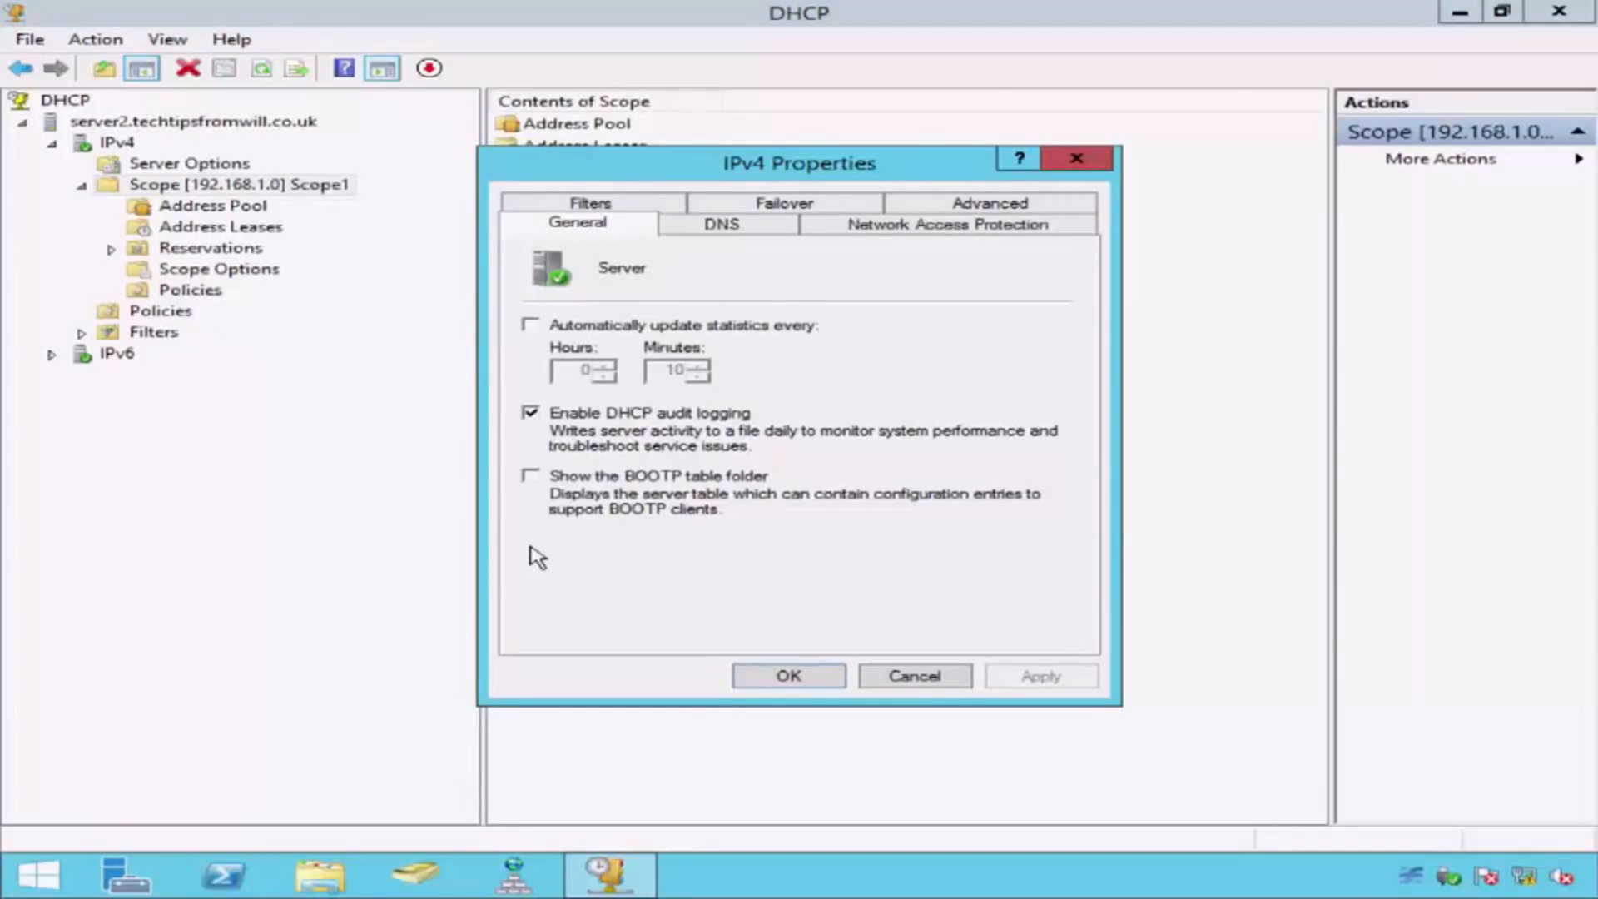
{"action": "left_click", "coordinate": [709, 209]}
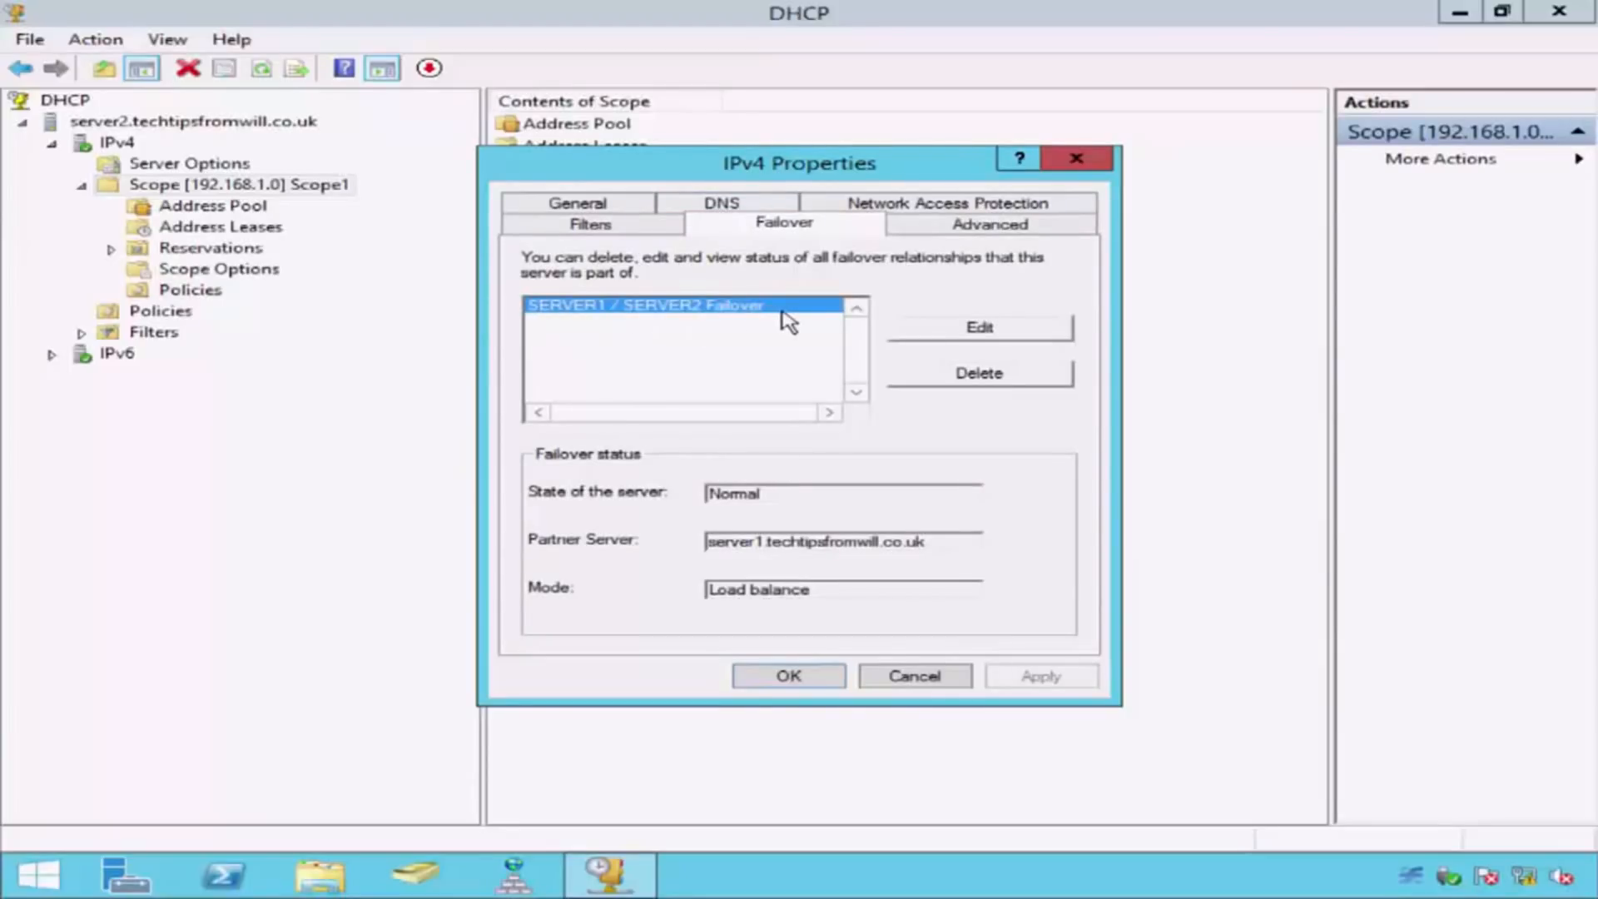
{"action": "left_click", "coordinate": [918, 331]}
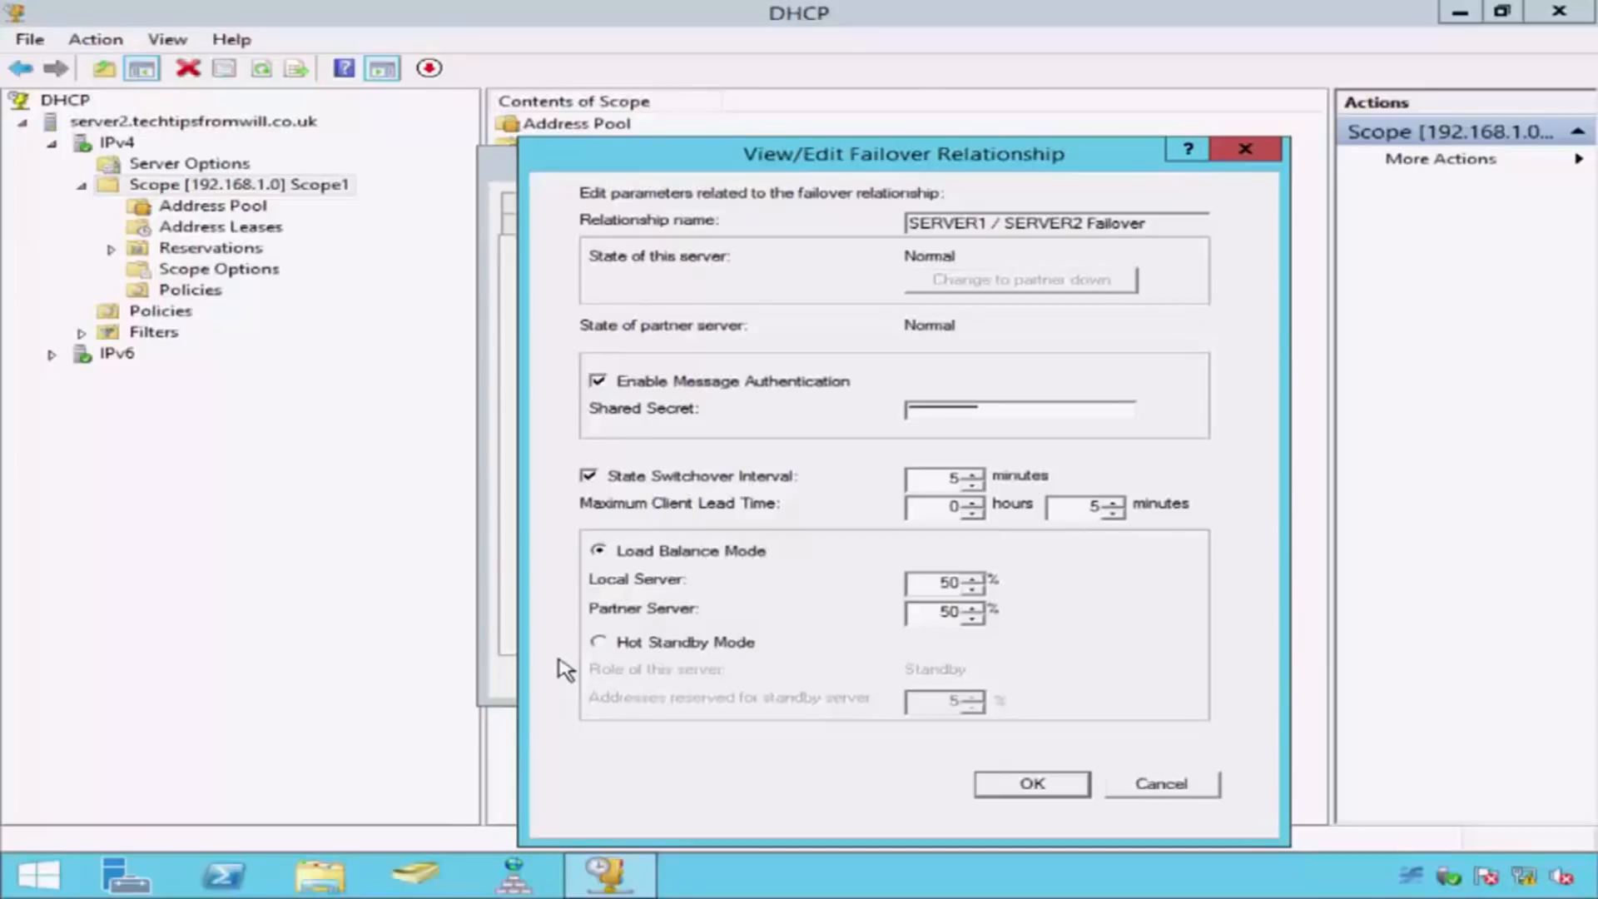
{"action": "left_click", "coordinate": [1157, 784]}
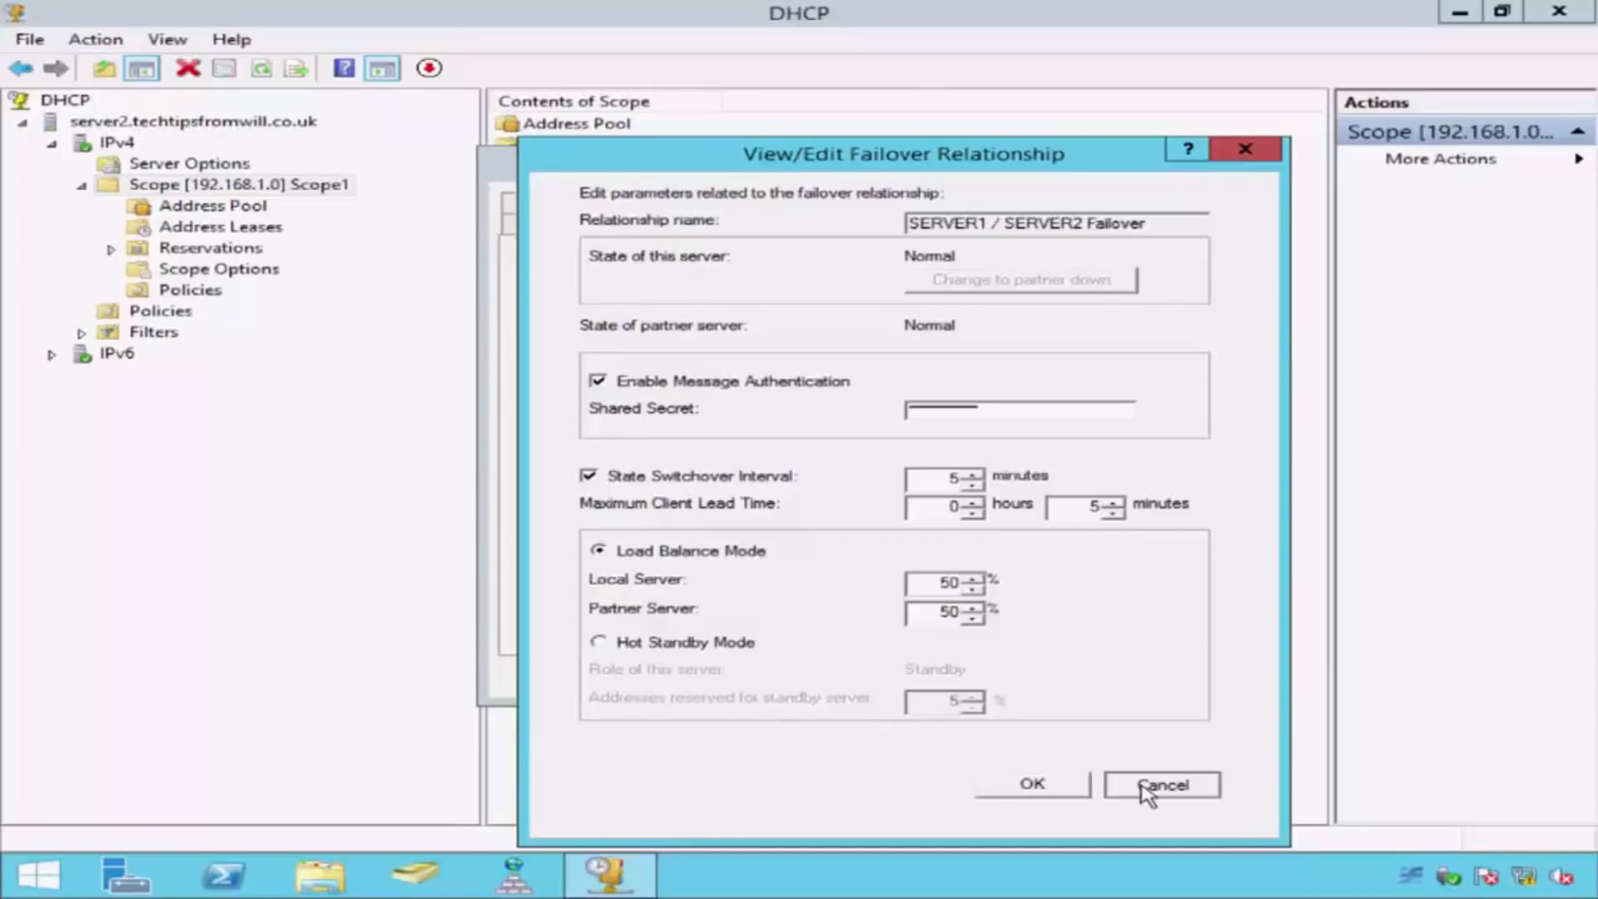
{"action": "left_click", "coordinate": [957, 676]}
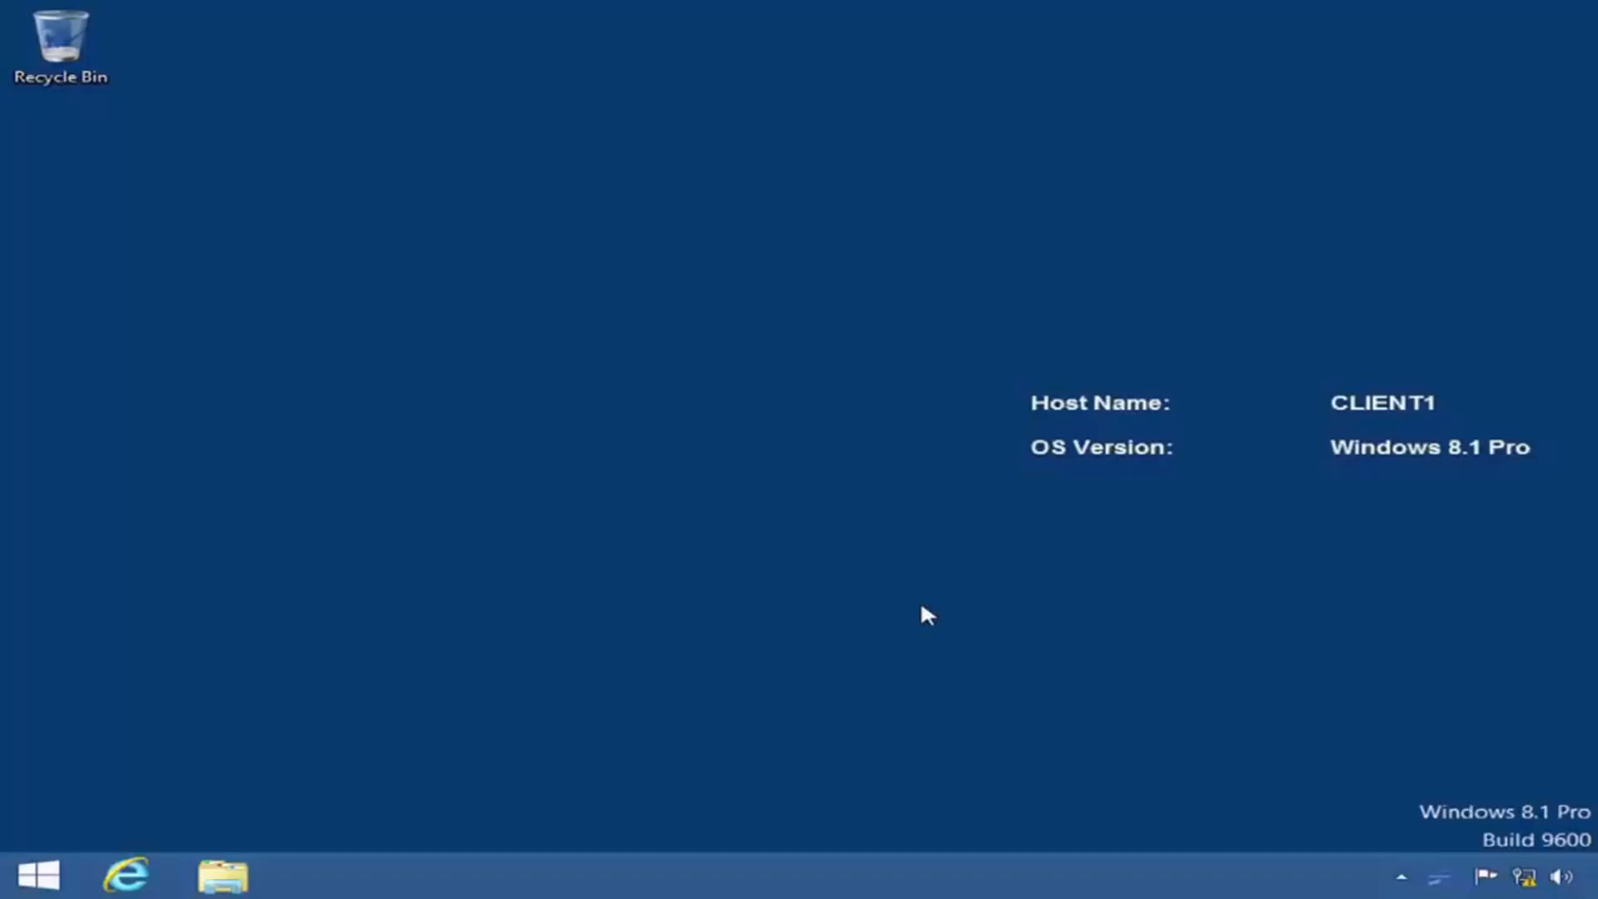
Step: On CLIENT1, open the properties of the Ethernet adapter from the network connections
{"action": "right_click", "coordinate": [1525, 881]}
{"action": "left_click", "coordinate": [1514, 858]}
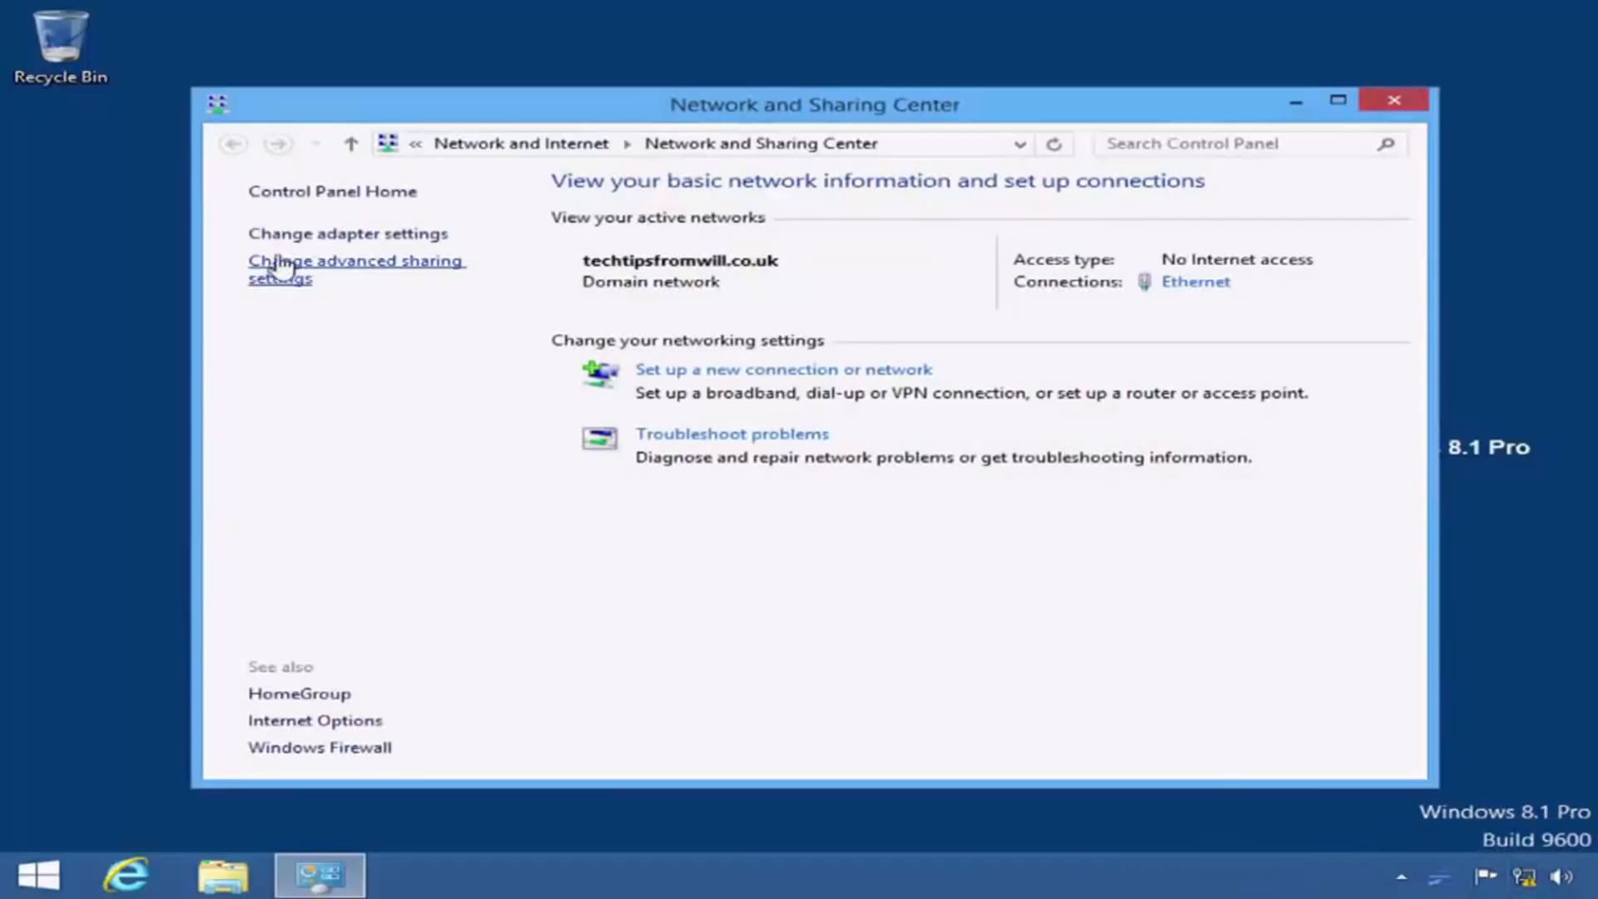
{"action": "left_click", "coordinate": [424, 241]}
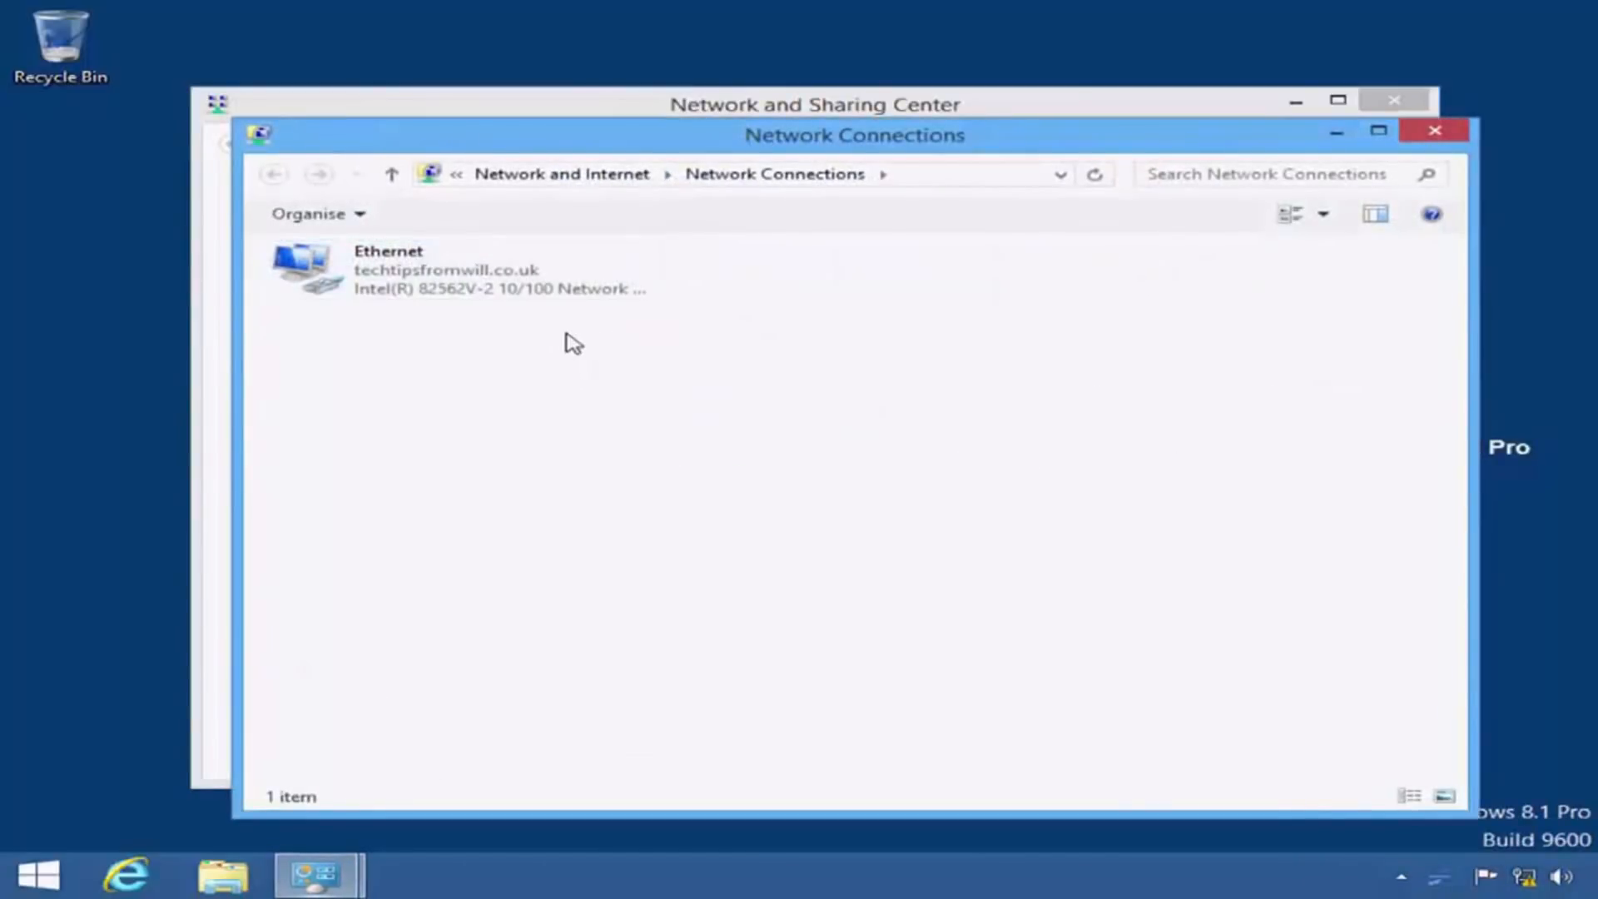
{"action": "left_click", "coordinate": [572, 282]}
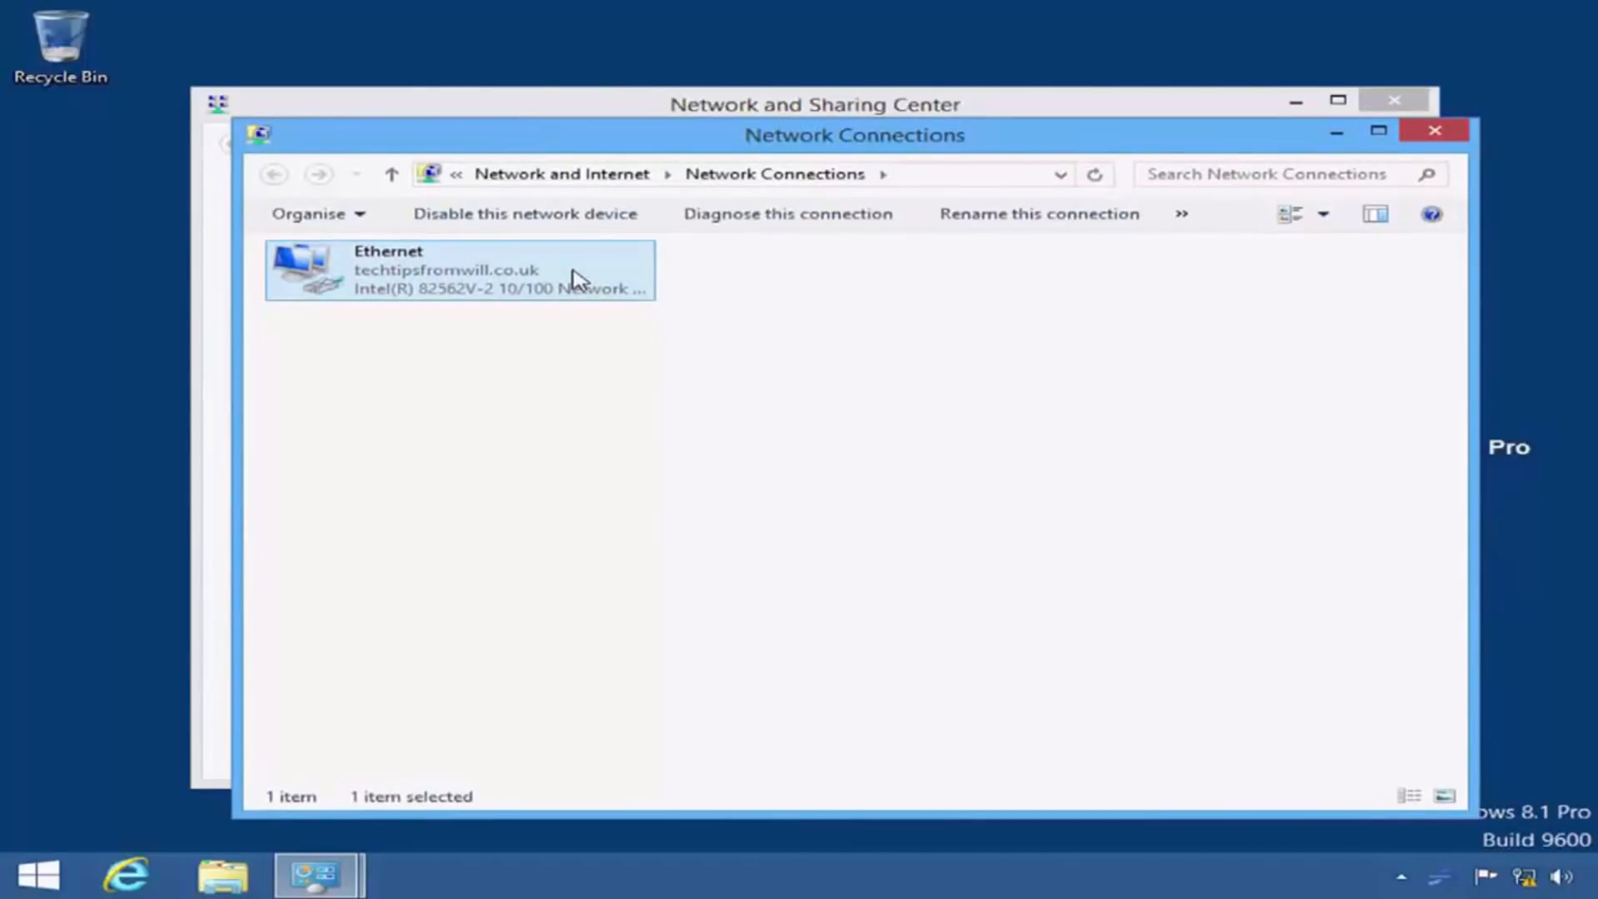
{"action": "right_click", "coordinate": [580, 280]}
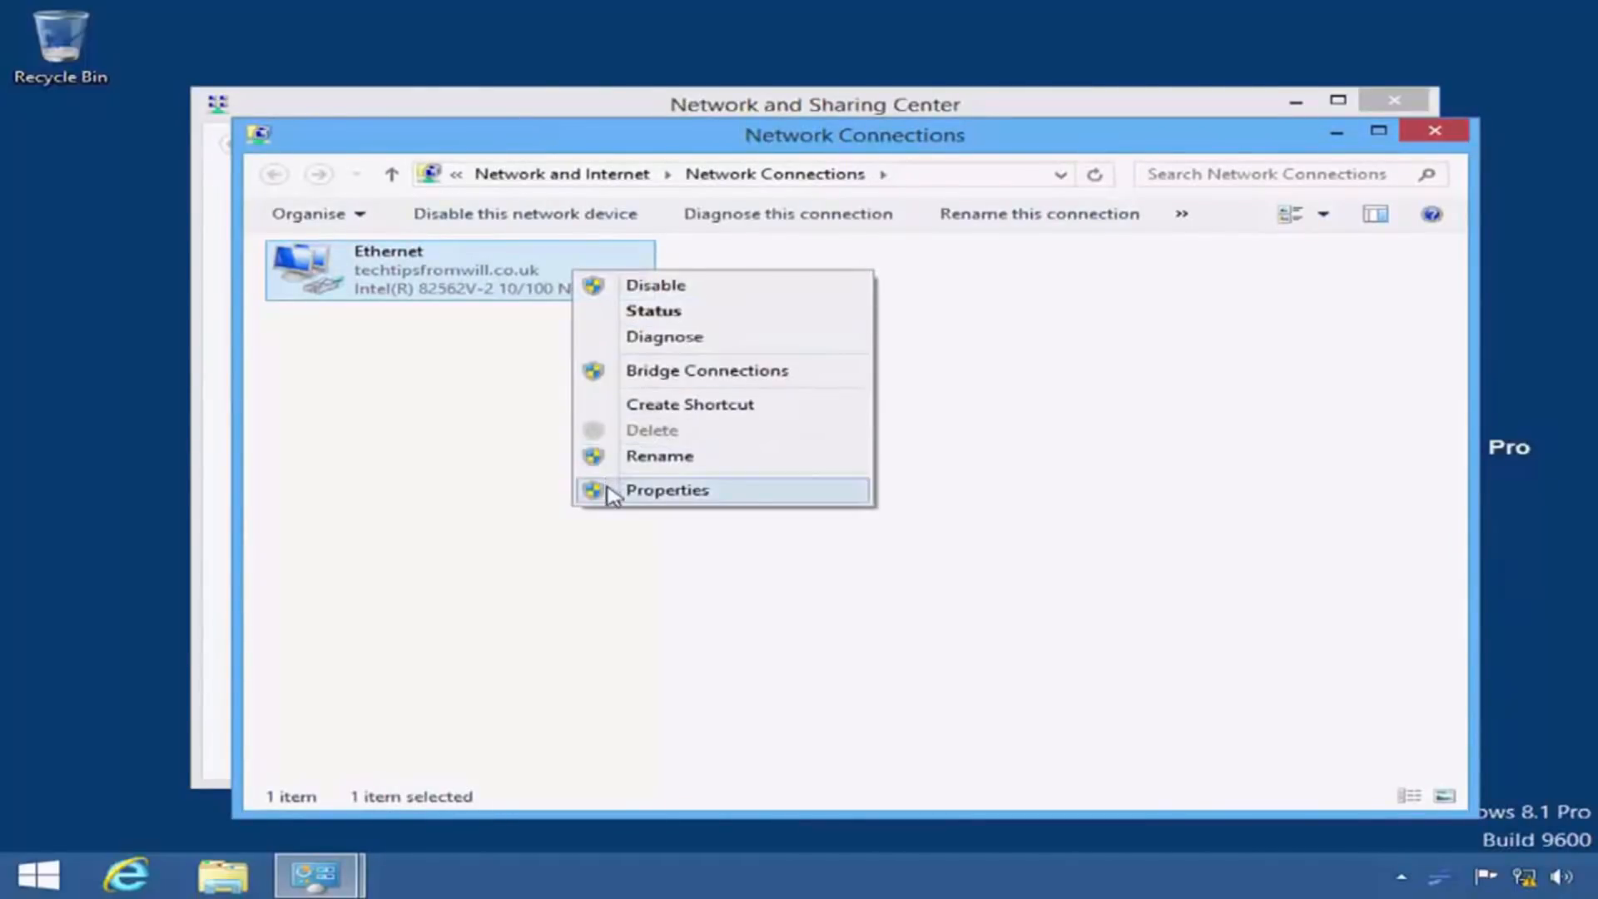
{"action": "left_click", "coordinate": [752, 496]}
Step: Check how CLIENT1's IPv4 properties assign the IP and DNS server addresses, and close the network windows without making changes
{"action": "left_click_drag", "start_coordinate": [791, 500], "coordinate": [792, 527]}
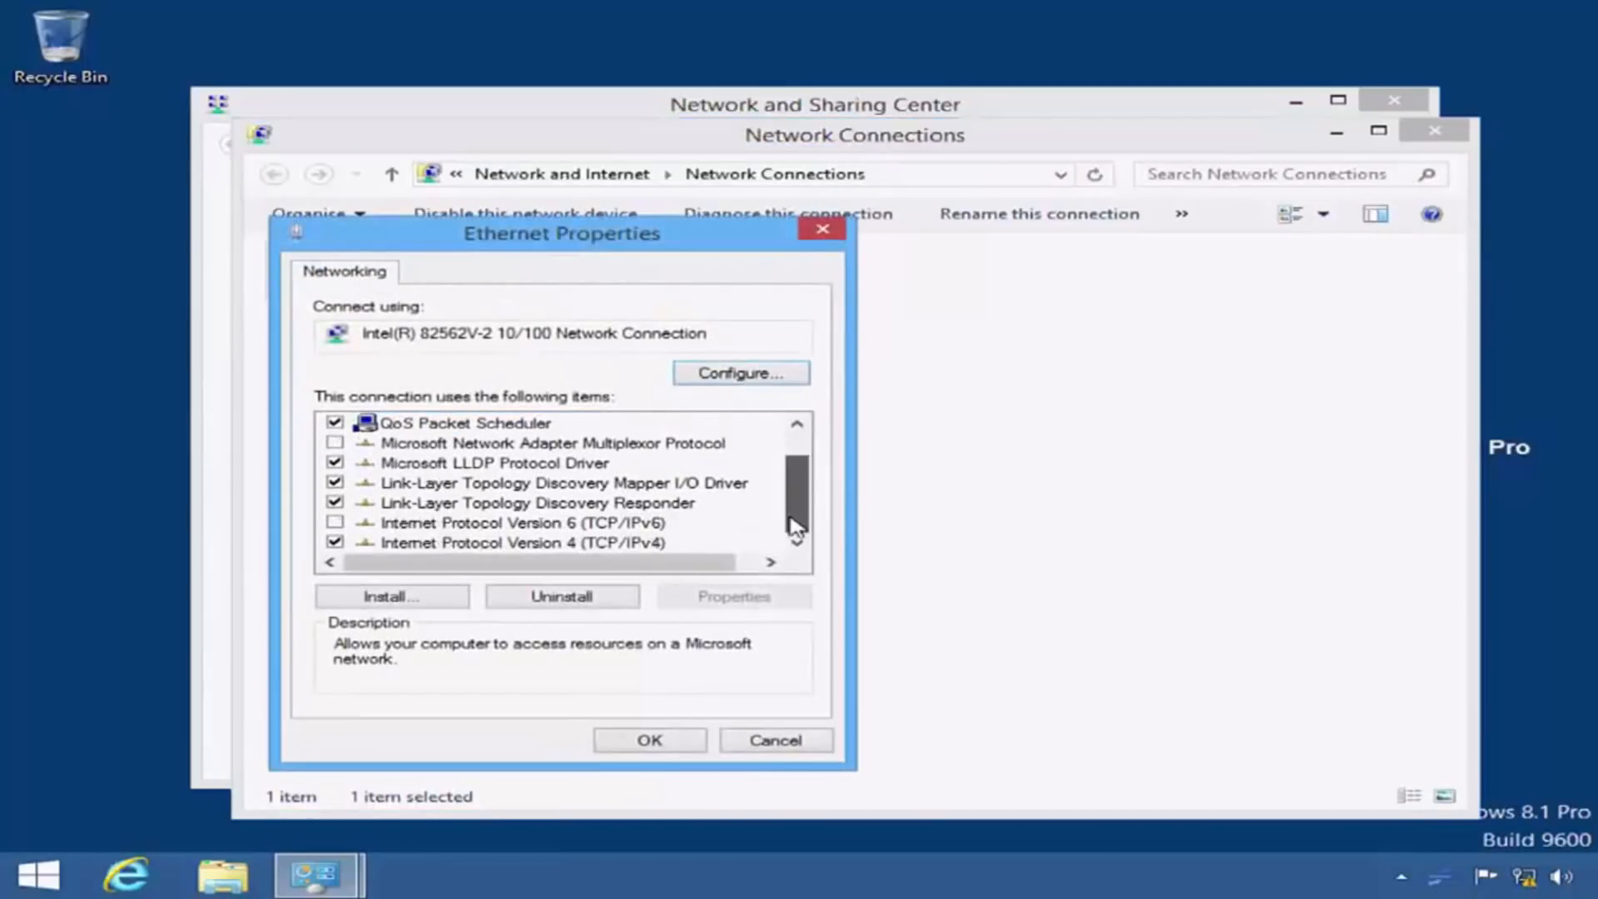
{"action": "left_click", "coordinate": [670, 546]}
{"action": "left_click", "coordinate": [776, 596]}
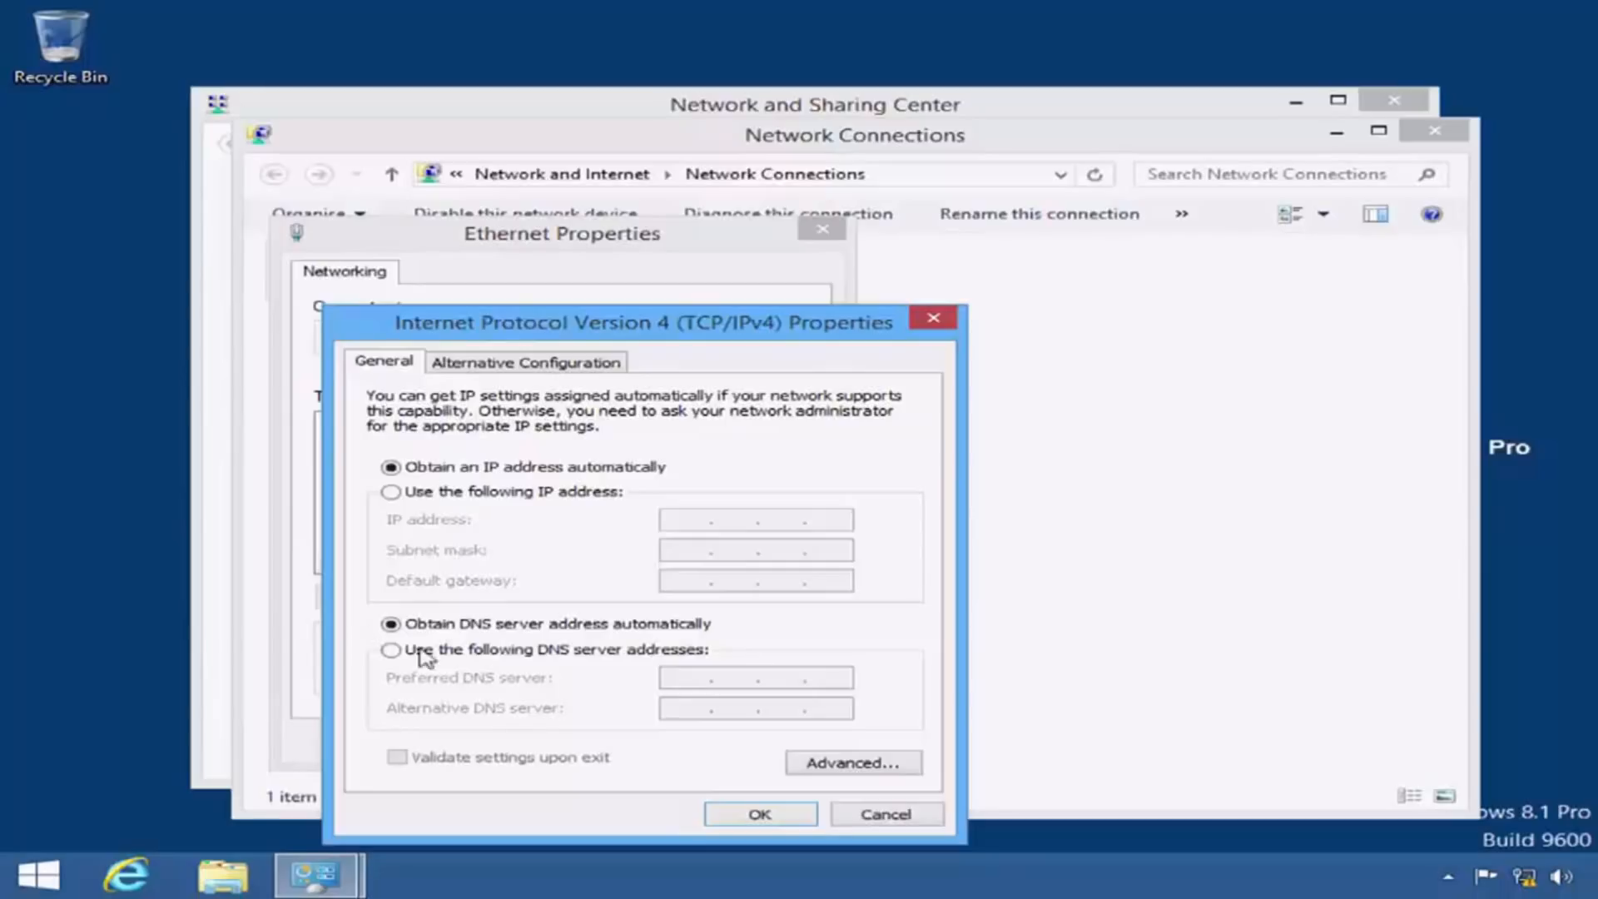
{"action": "left_click", "coordinate": [887, 814]}
{"action": "left_click", "coordinate": [820, 743]}
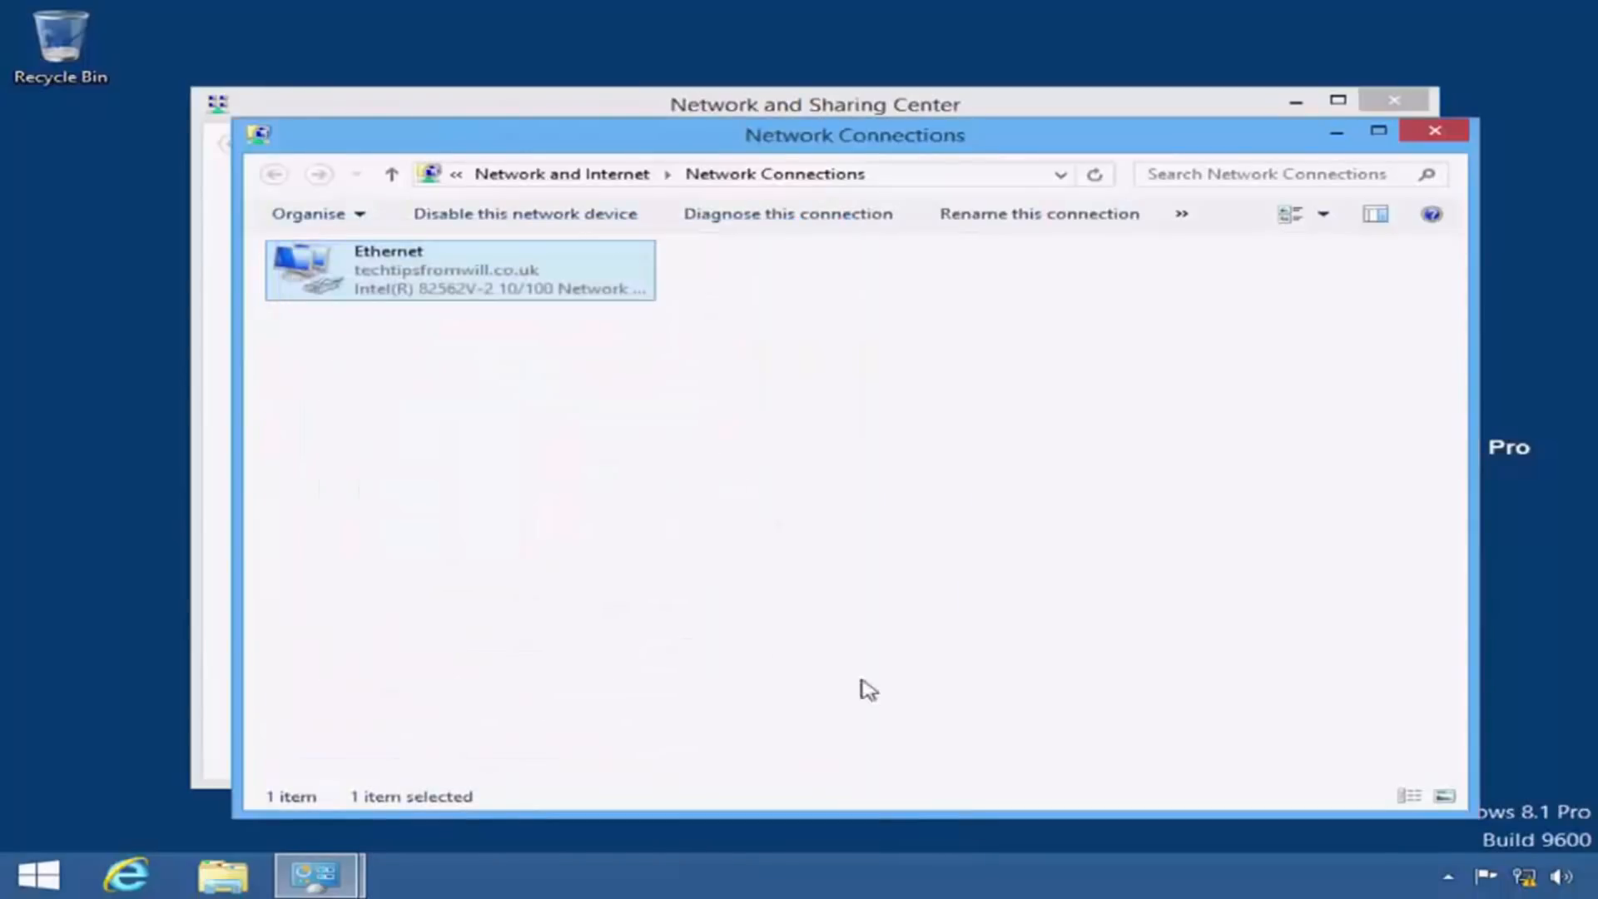
{"action": "left_click", "coordinate": [1419, 133]}
{"action": "left_click", "coordinate": [1398, 100]}
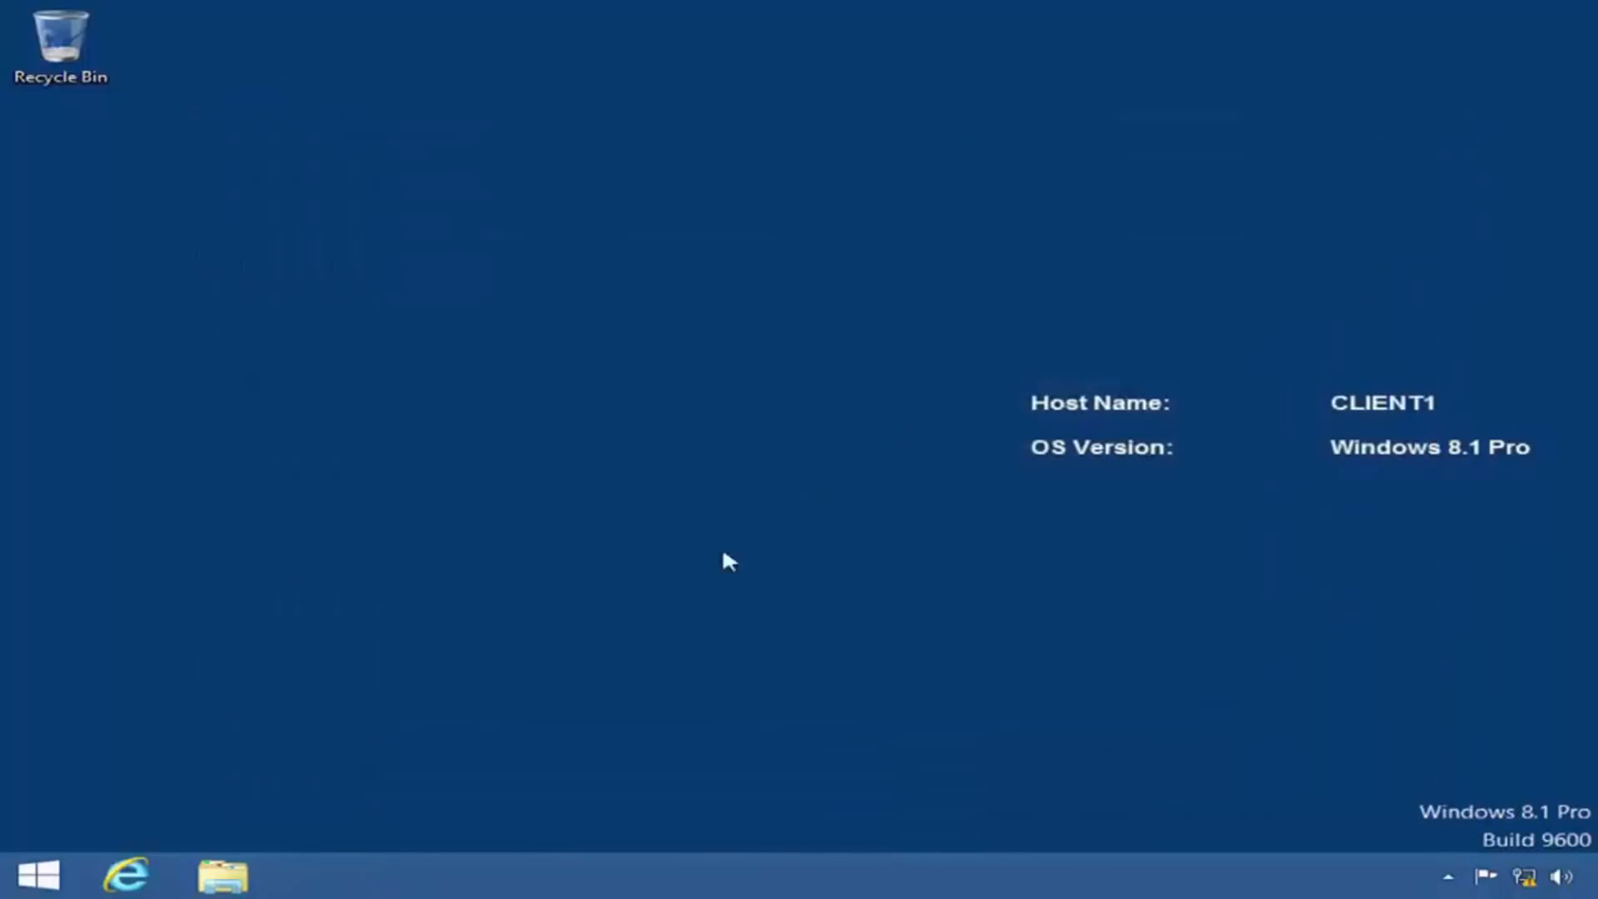
Step: Run ipconfig /all in an enlarged administrator Command Prompt on CLIENT1 to examine its DHCP lease details
{"action": "right_click", "coordinate": [44, 876]}
{"action": "left_click", "coordinate": [313, 631]}
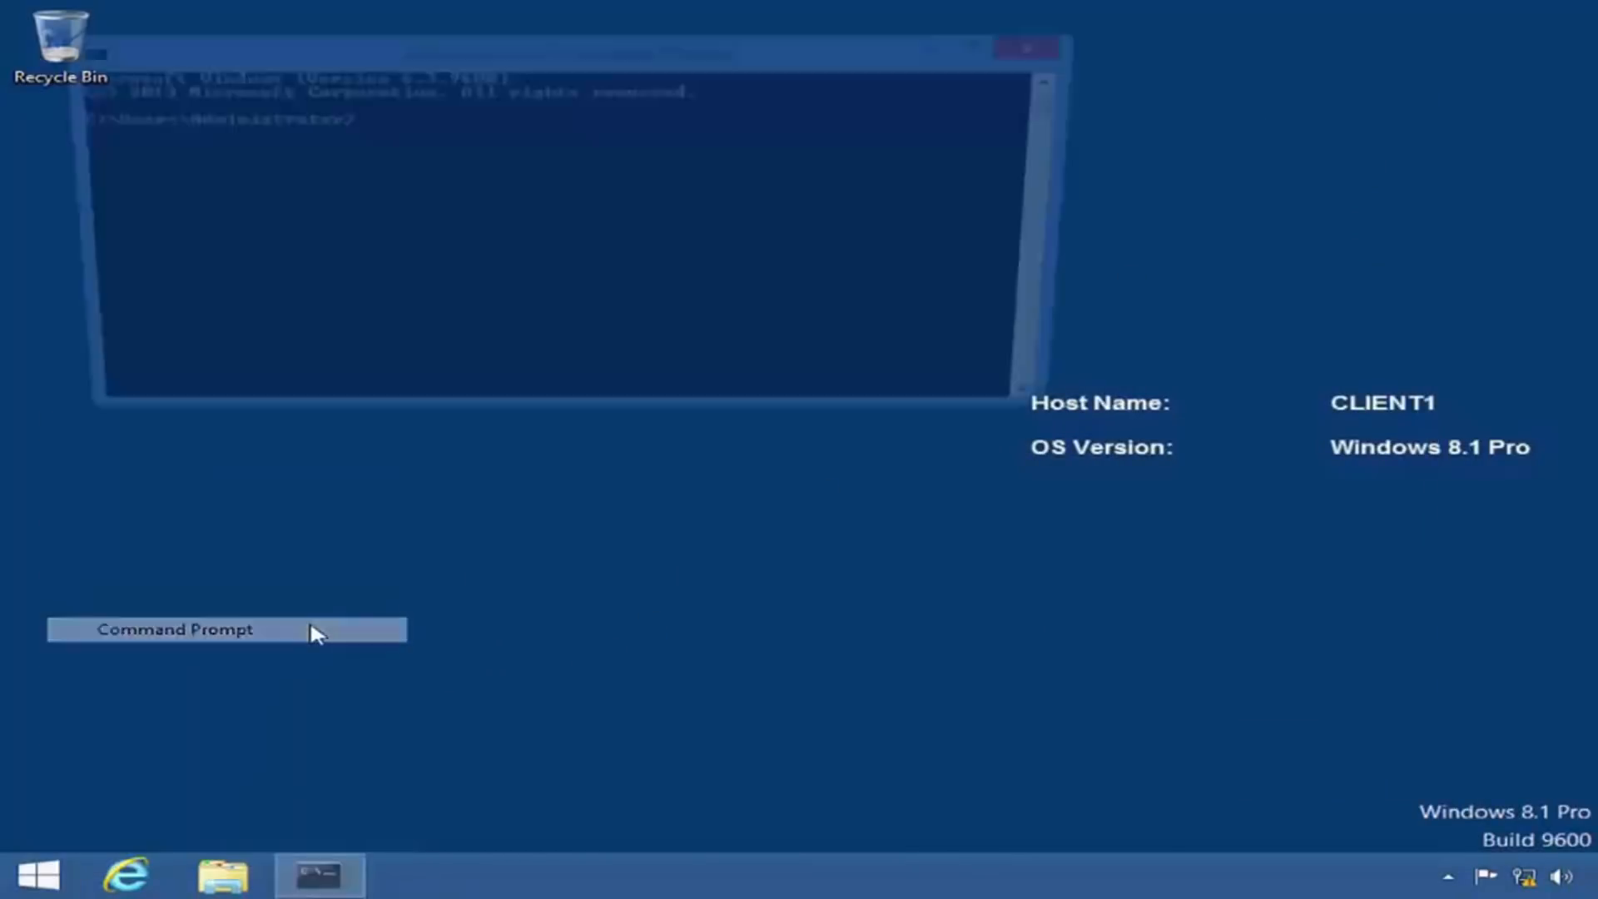
{"action": "left_click", "coordinate": [993, 45]}
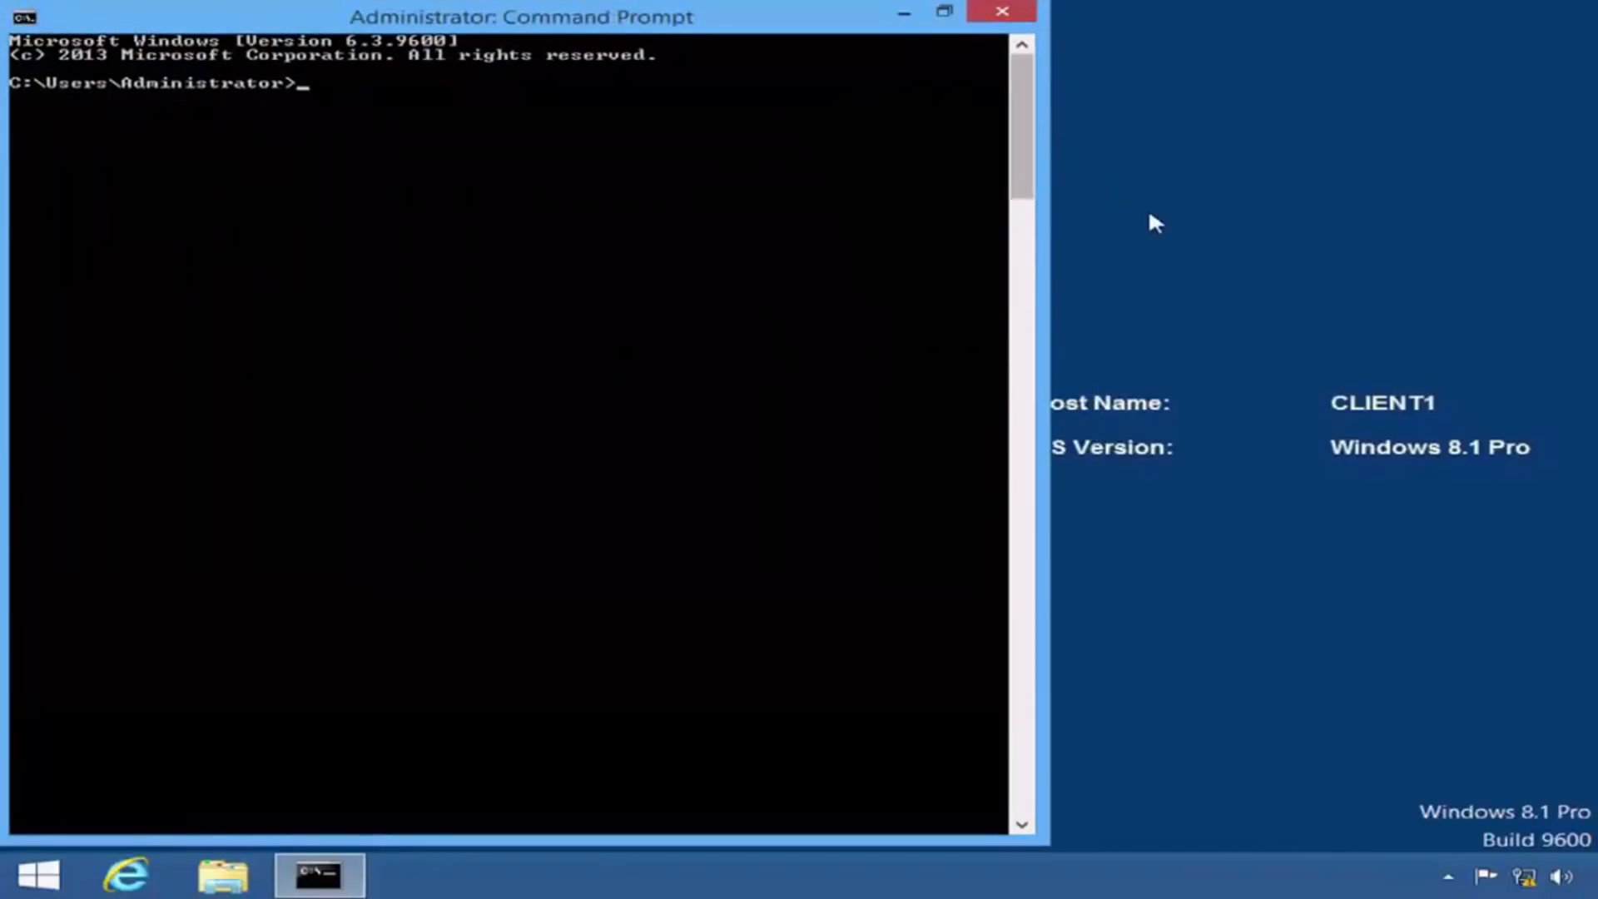
{"action": "type", "text": "ipconfig"}
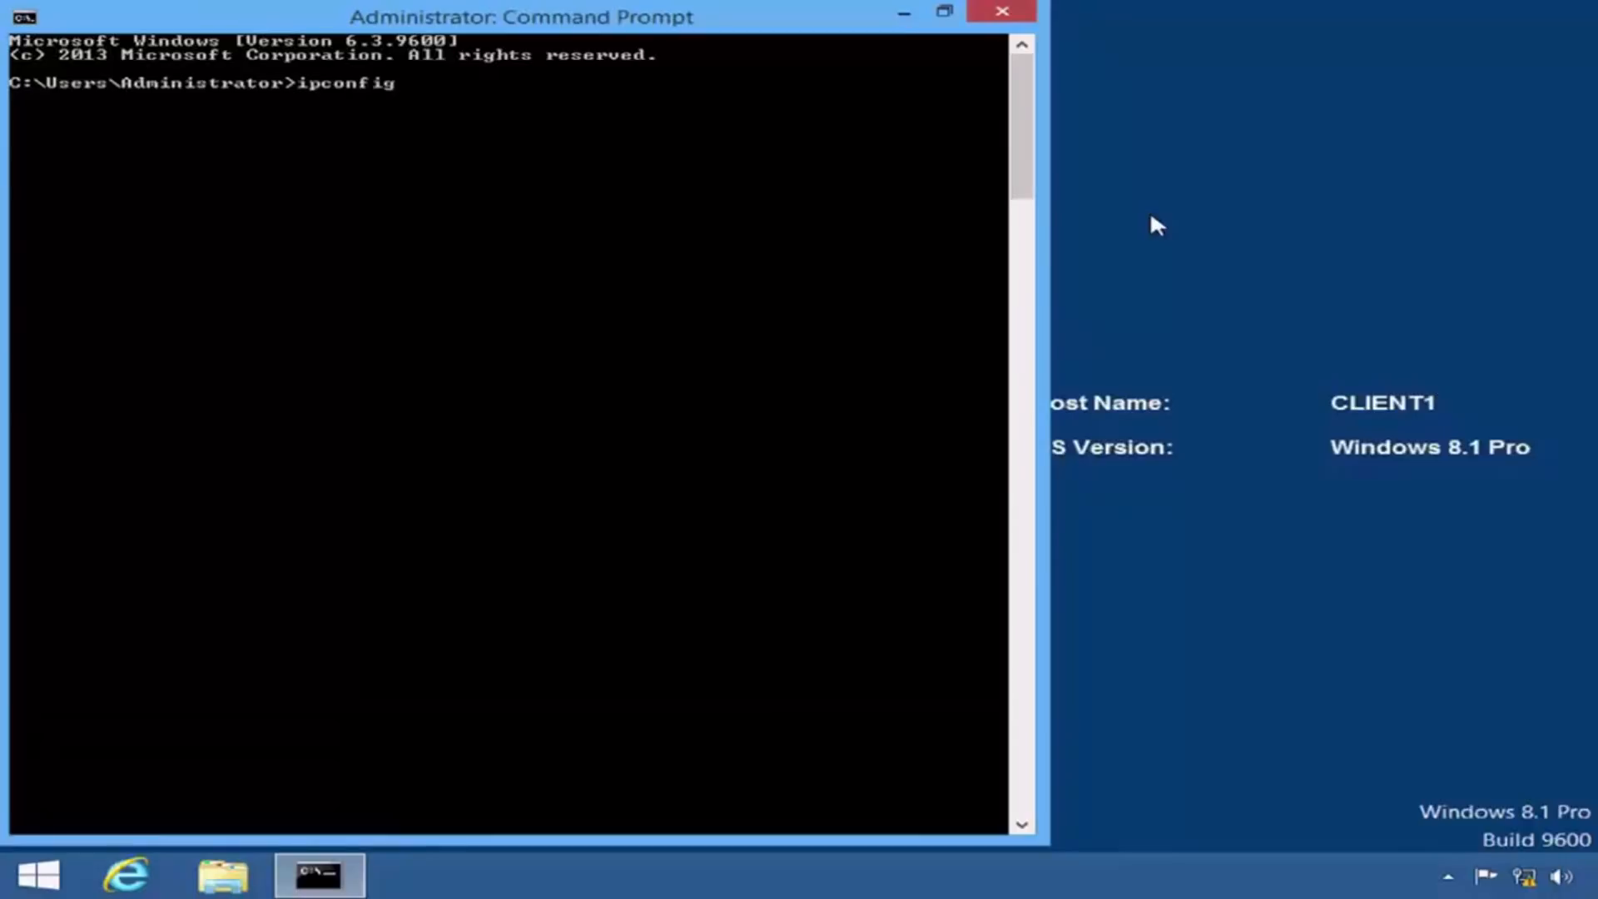
{"action": "type", "text": " /all"}
{"action": "key", "text": "Return"}
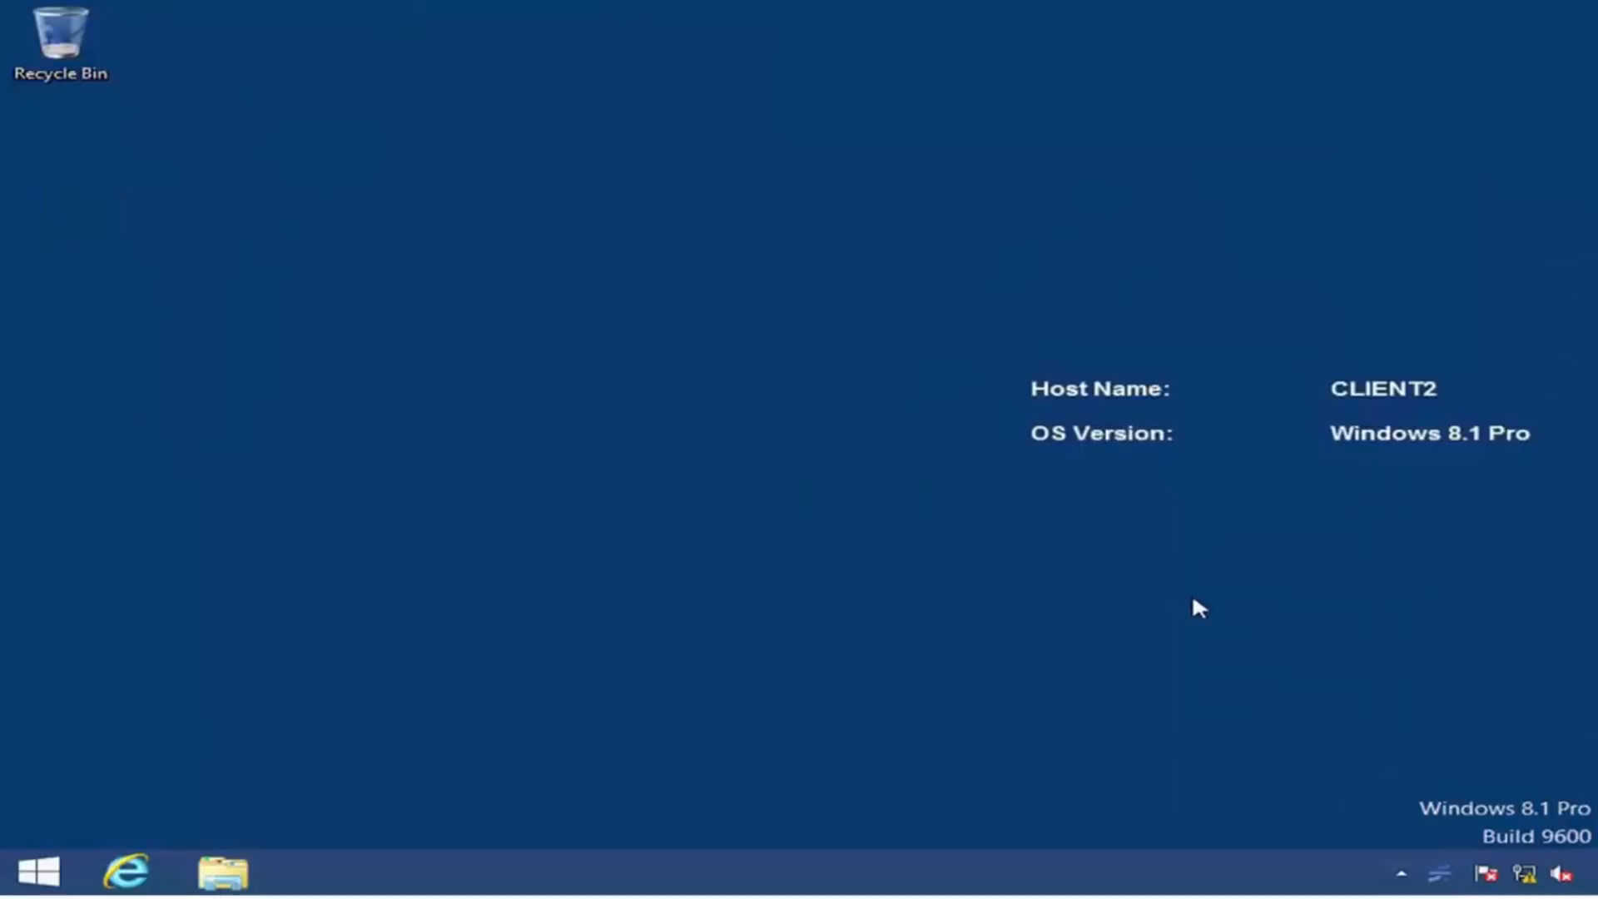
Step: Switch to CLIENT2 and open its Ethernet adapter's properties from the network connections
{"action": "right_click", "coordinate": [1524, 873]}
{"action": "left_click", "coordinate": [1373, 852]}
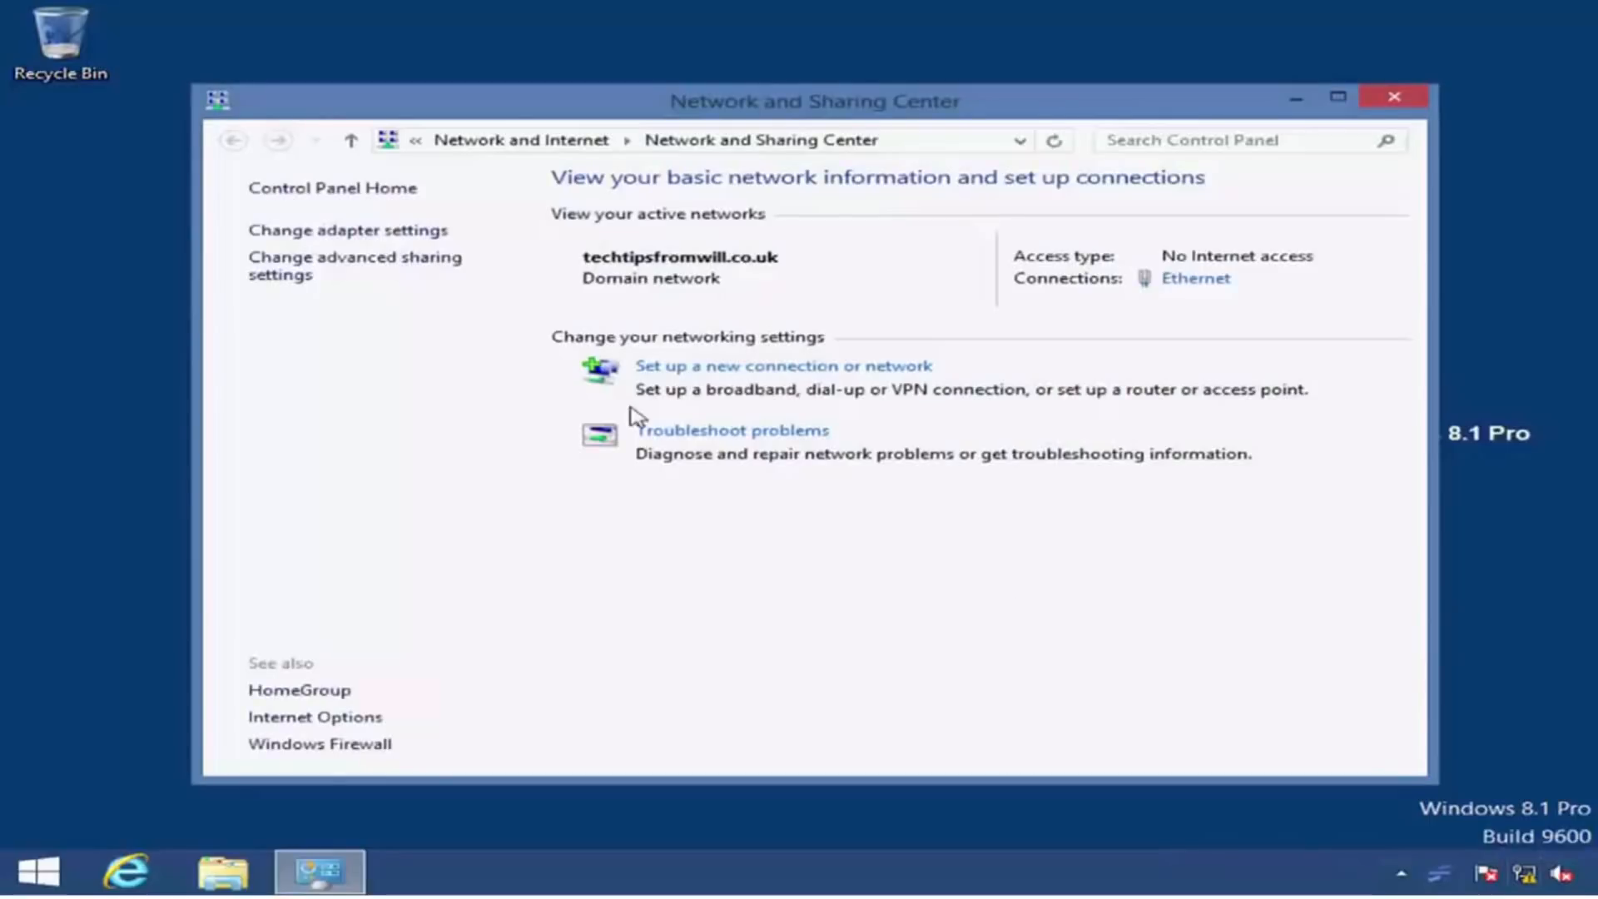
{"action": "left_click", "coordinate": [427, 234]}
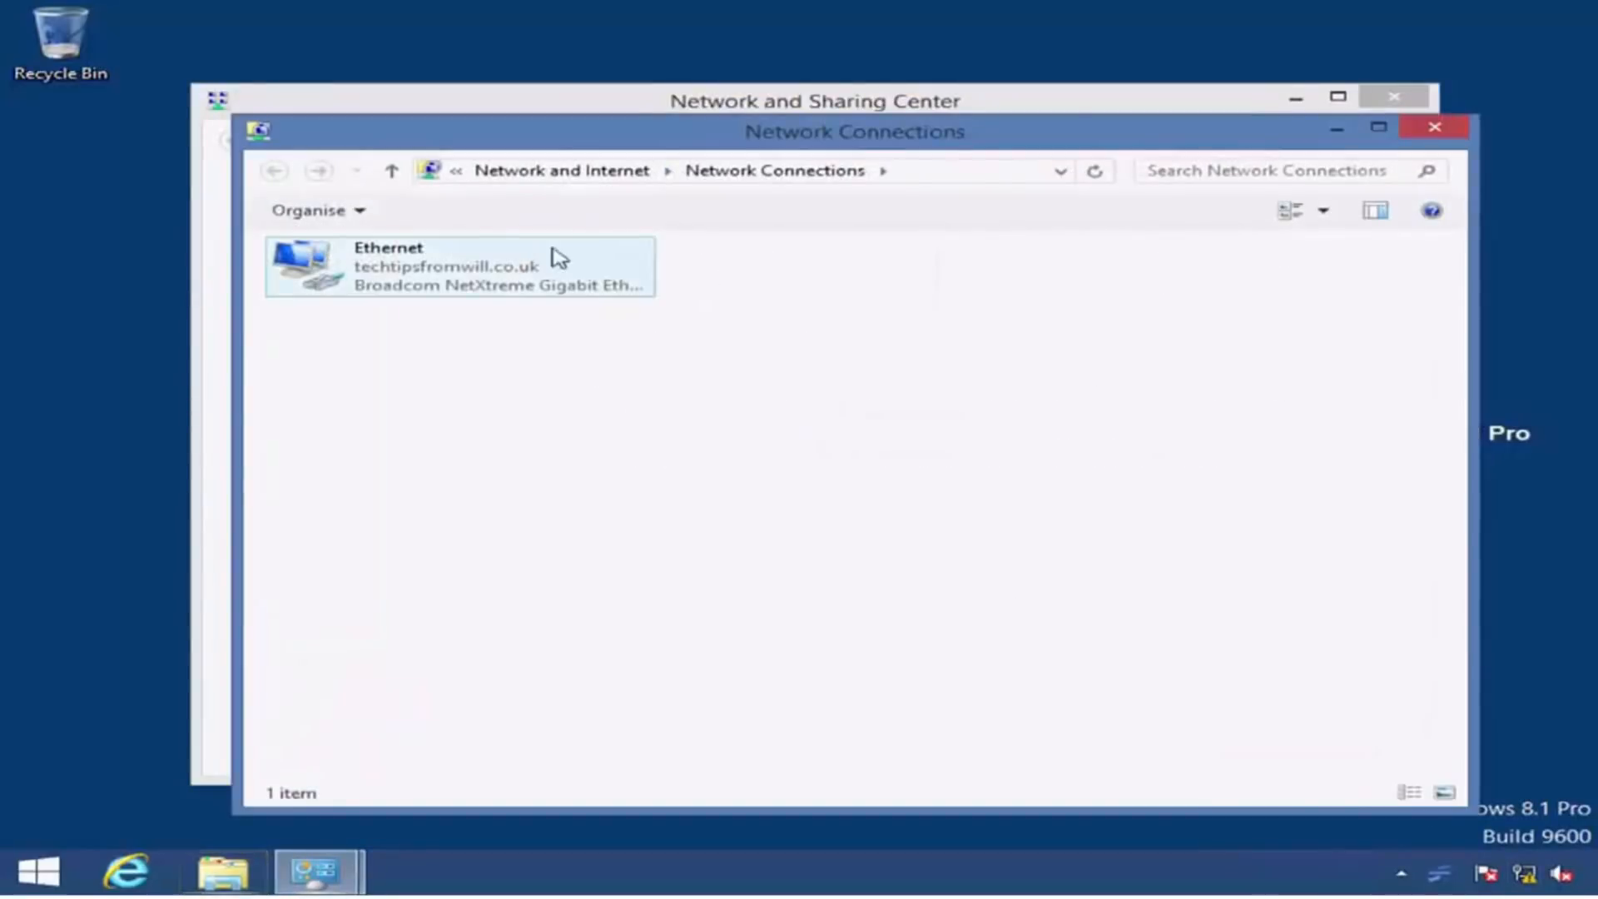
{"action": "left_click", "coordinate": [591, 261]}
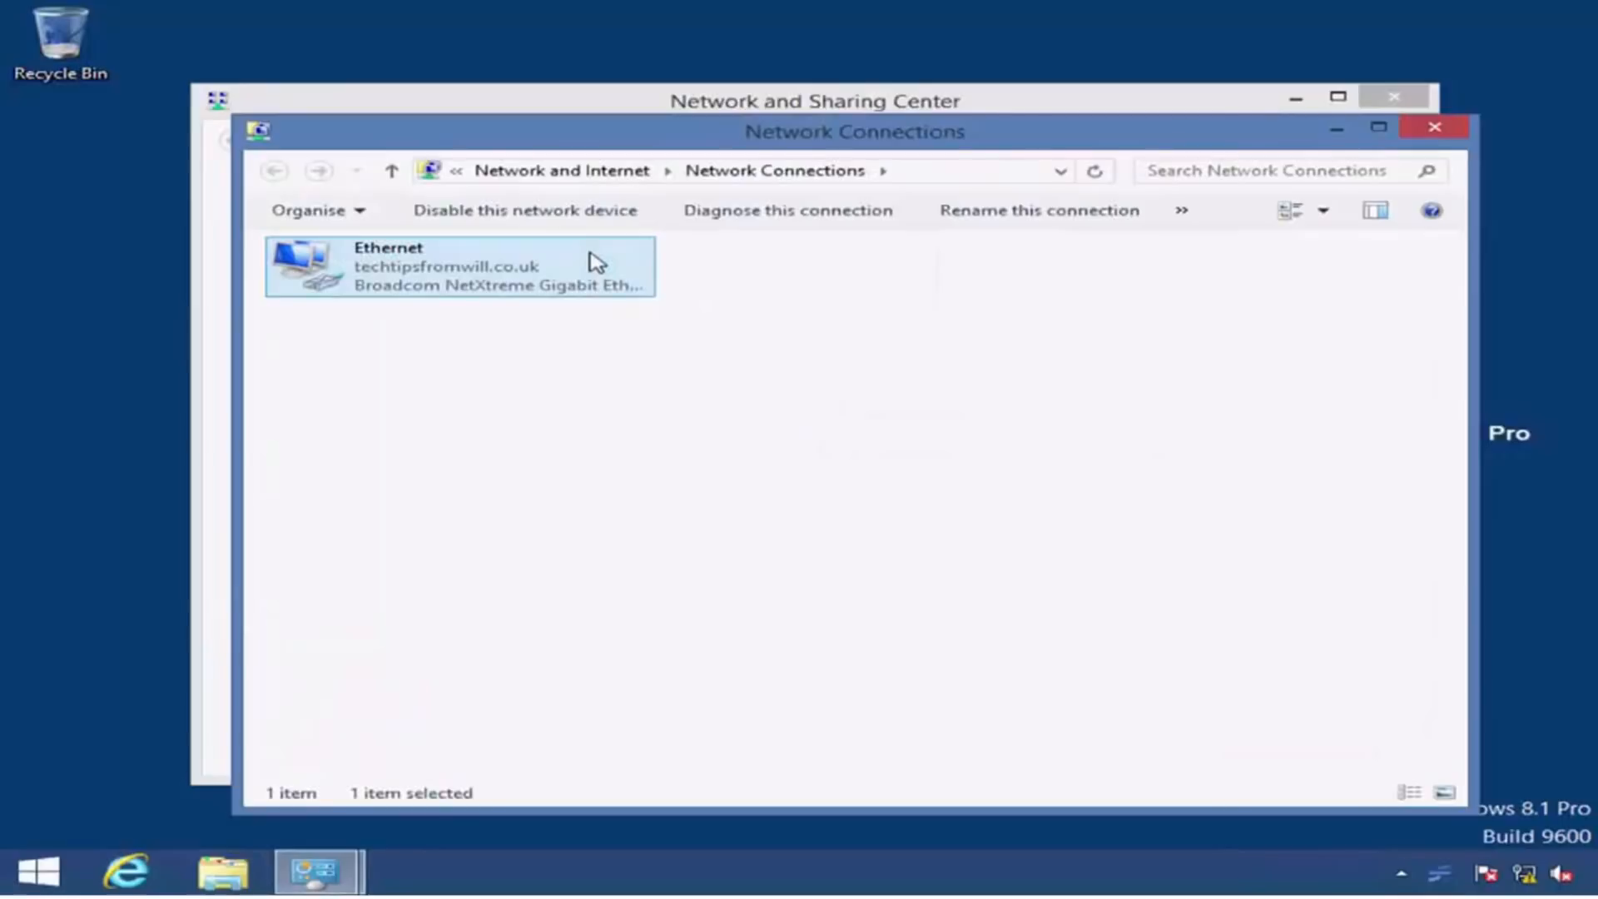
{"action": "right_click", "coordinate": [596, 262]}
{"action": "left_click", "coordinate": [748, 480]}
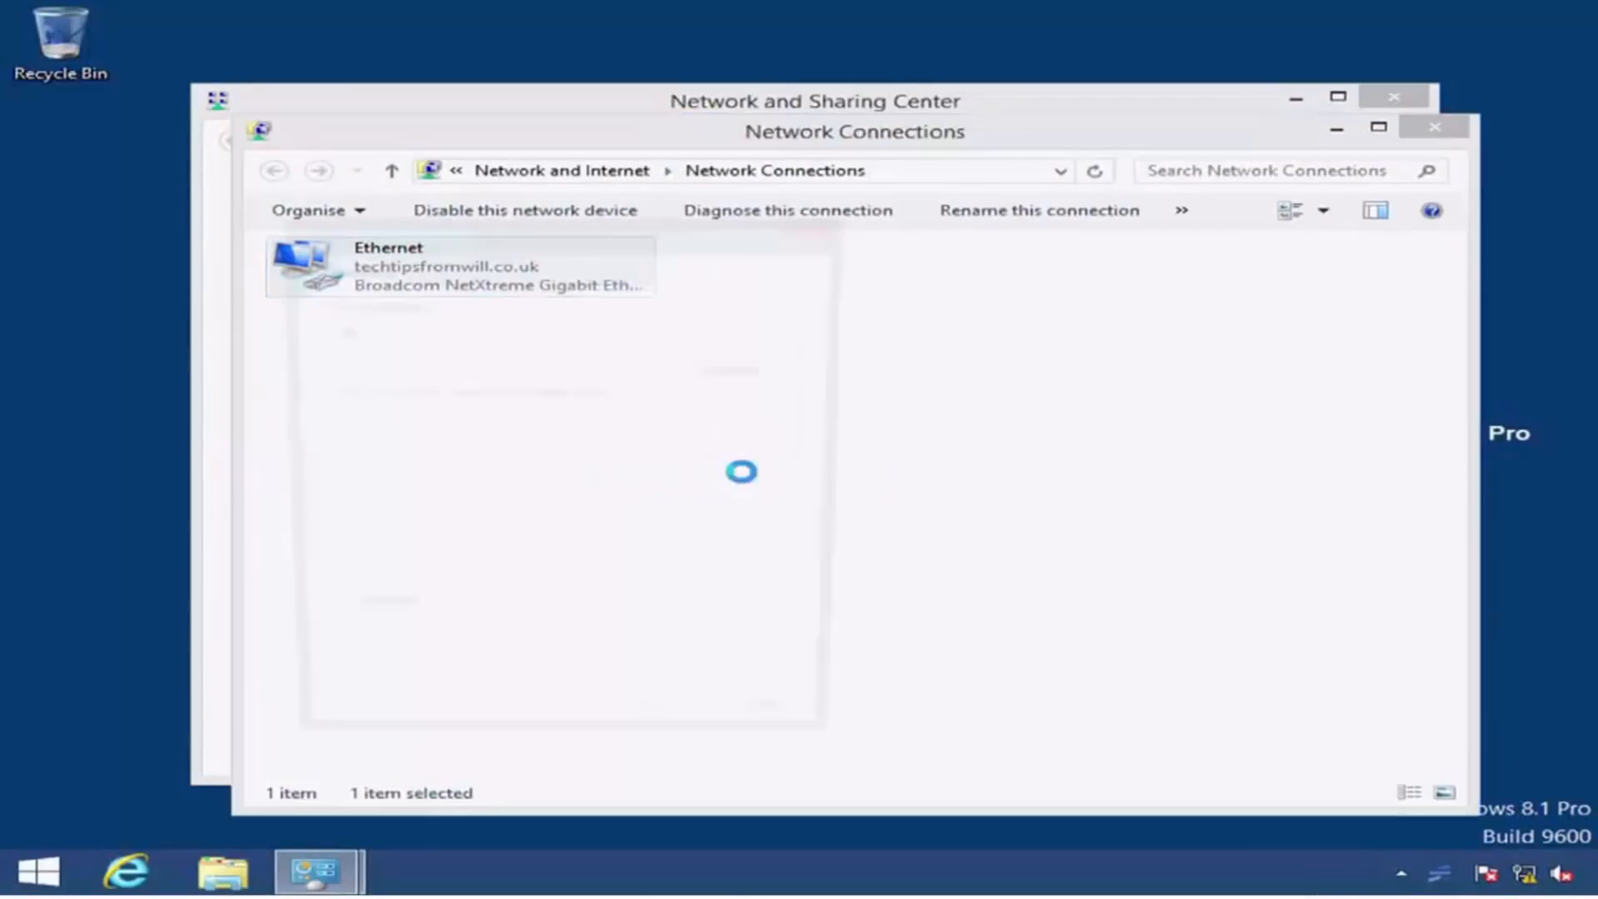
Step: Check the IP and DNS address assignment in CLIENT2's IPv4 properties, and close the network windows leaving the settings as they are
{"action": "left_click_drag", "start_coordinate": [790, 466], "coordinate": [792, 506]}
{"action": "left_click", "coordinate": [655, 541]}
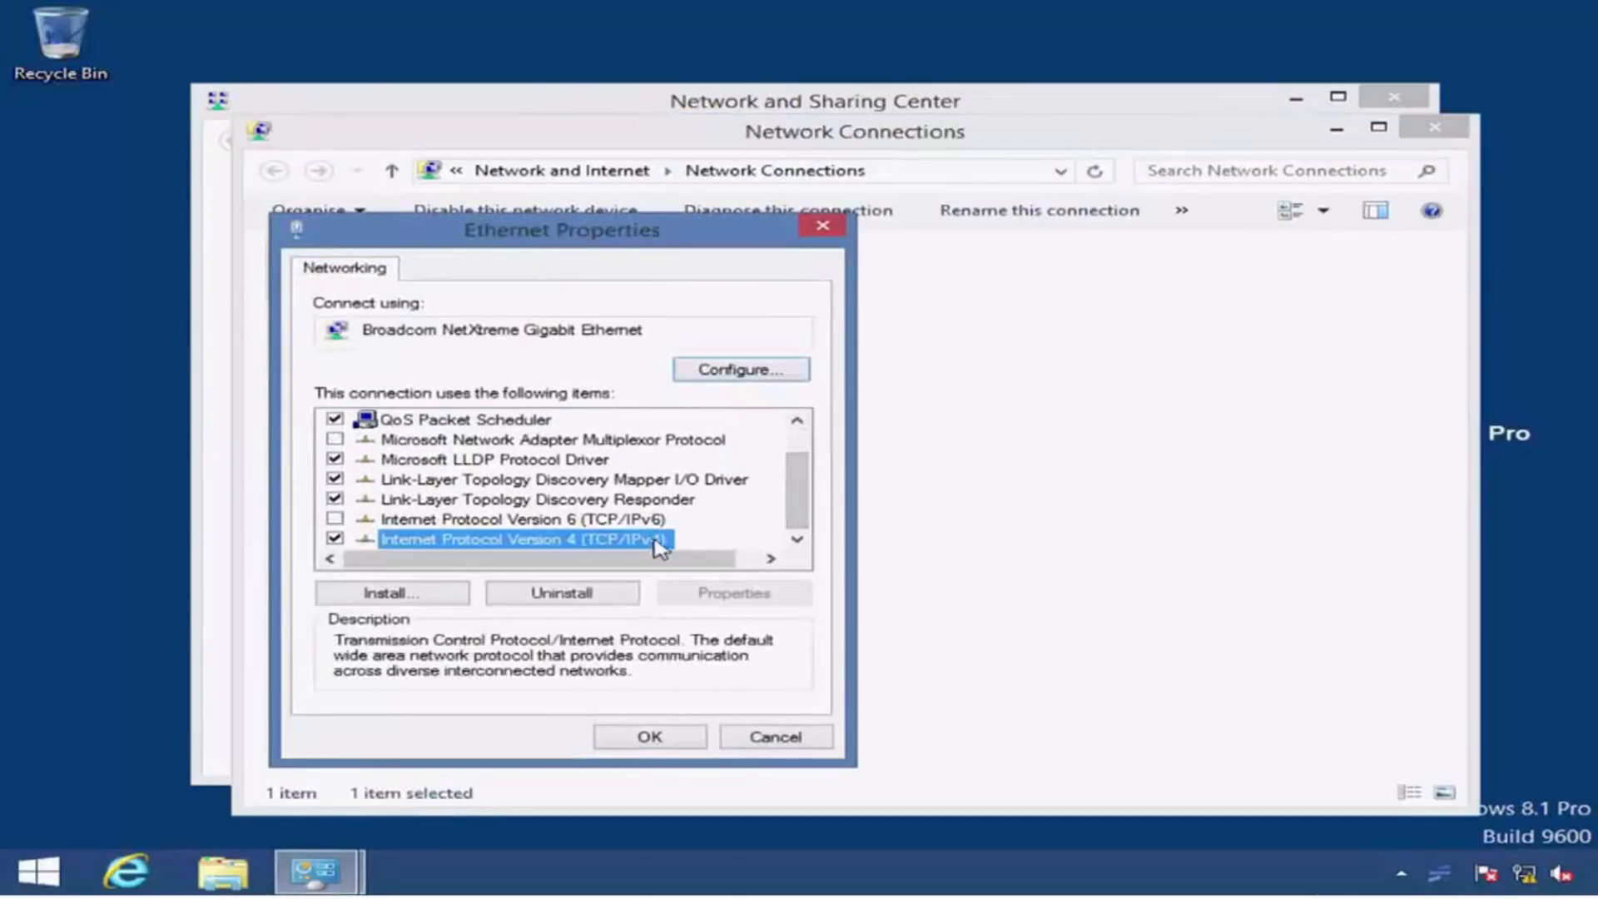
{"action": "left_click", "coordinate": [778, 593]}
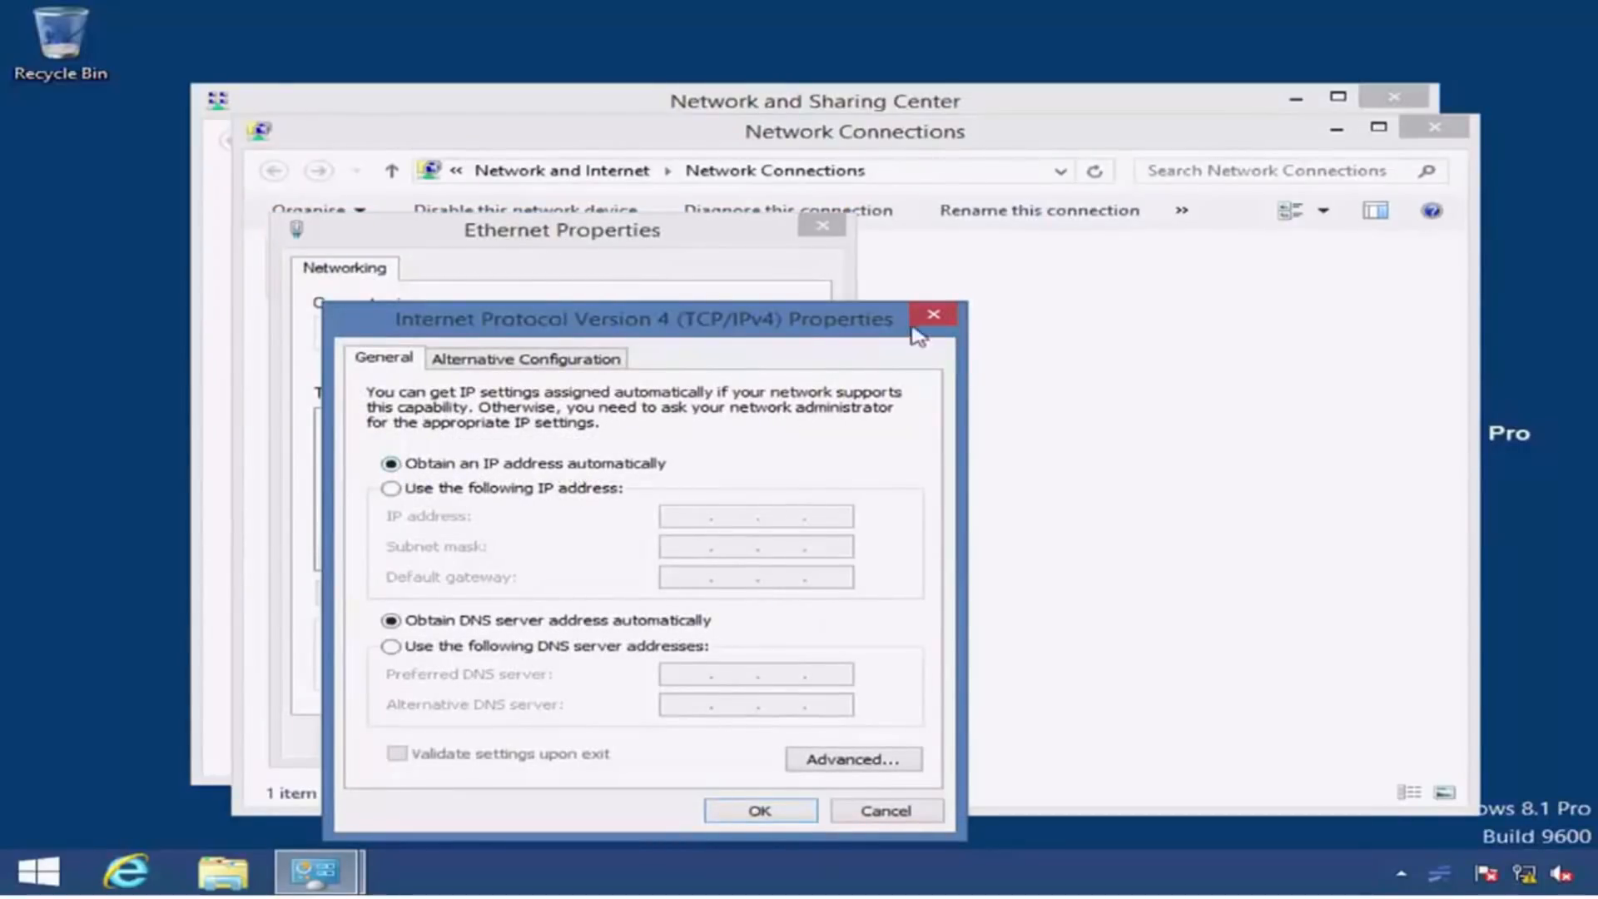
{"action": "left_click", "coordinate": [932, 314]}
{"action": "left_click", "coordinate": [822, 226]}
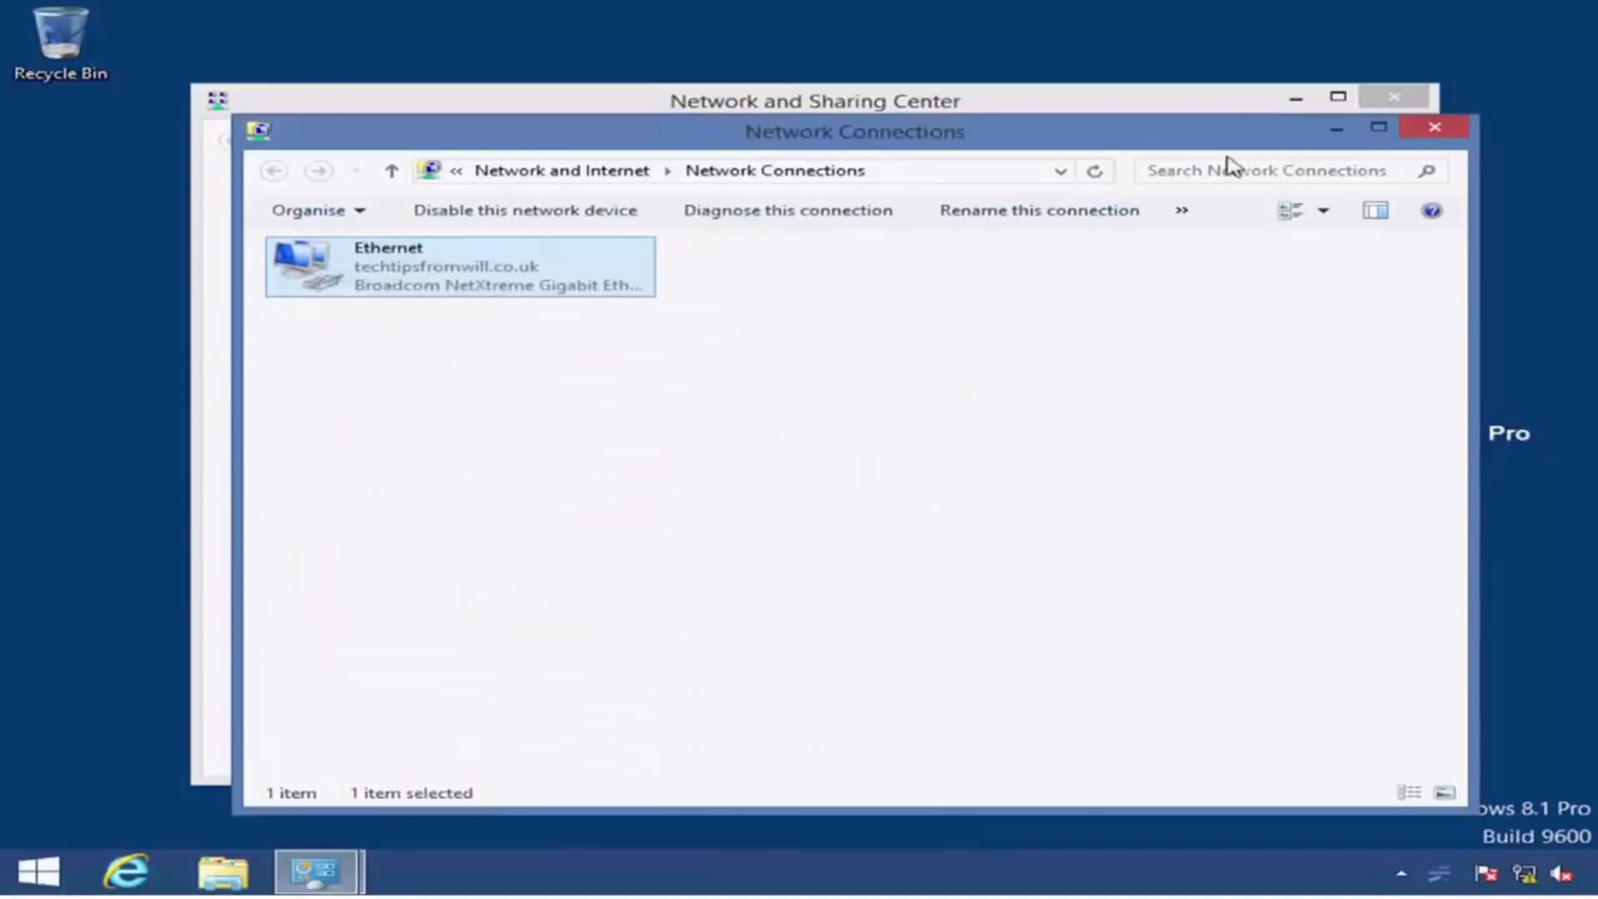
{"action": "left_click", "coordinate": [1433, 127]}
{"action": "left_click", "coordinate": [1394, 98]}
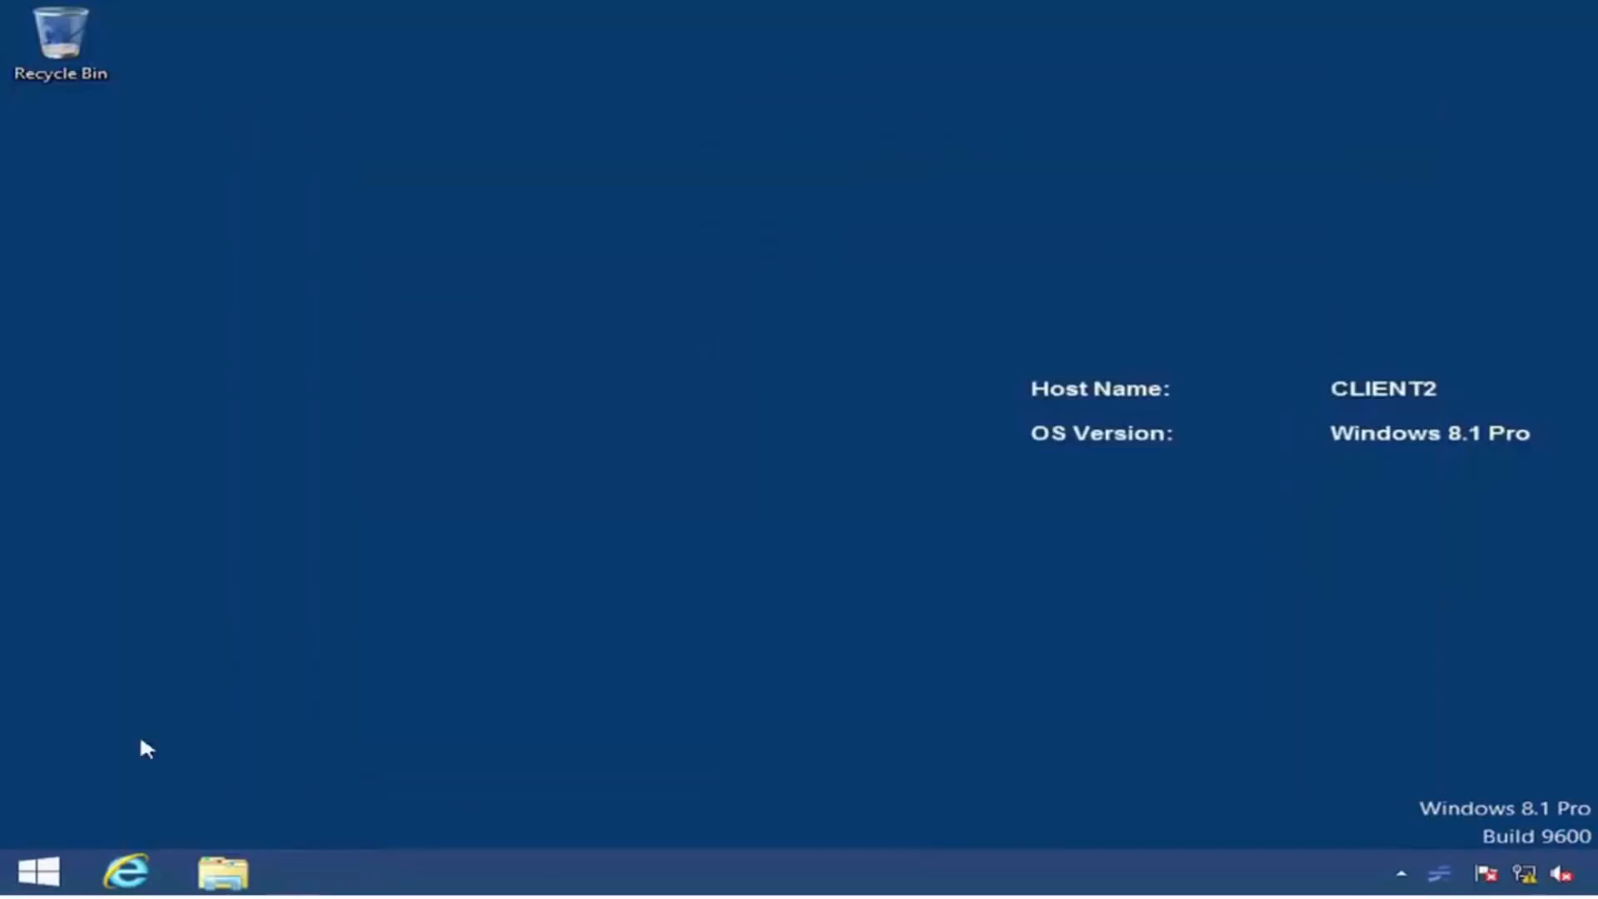
Step: Run ipconfig /all in an enlarged administrator Command Prompt on CLIENT2 to examine its IP address and DHCP server
{"action": "right_click", "coordinate": [40, 870]}
{"action": "left_click", "coordinate": [246, 613]}
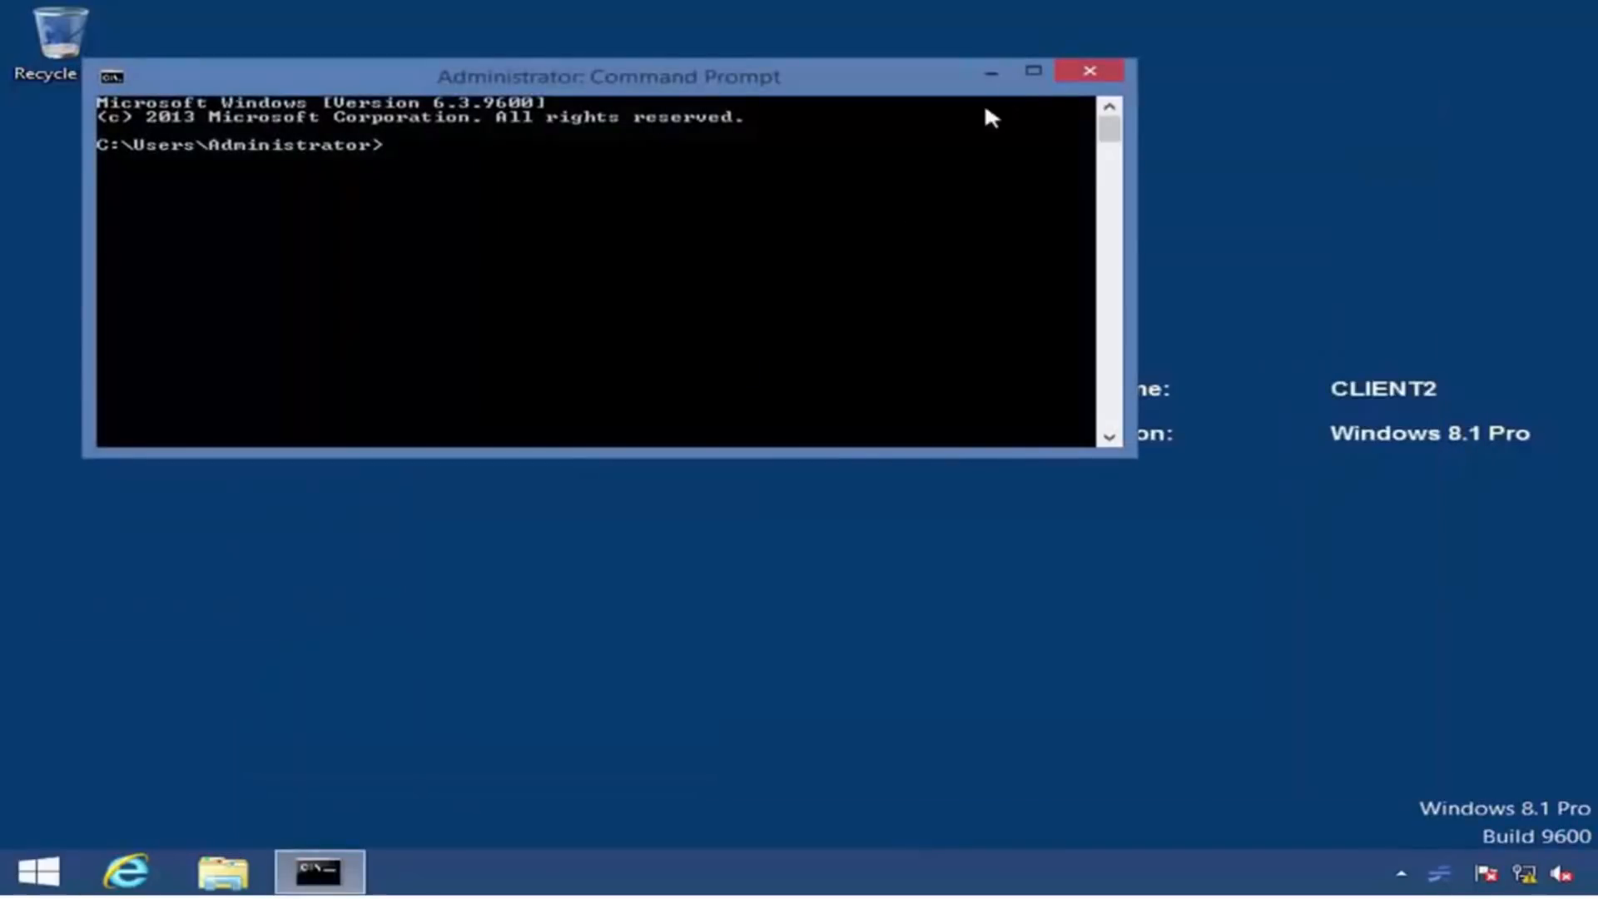
{"action": "left_click", "coordinate": [1029, 71]}
{"action": "type", "text": "ipconfig /all"}
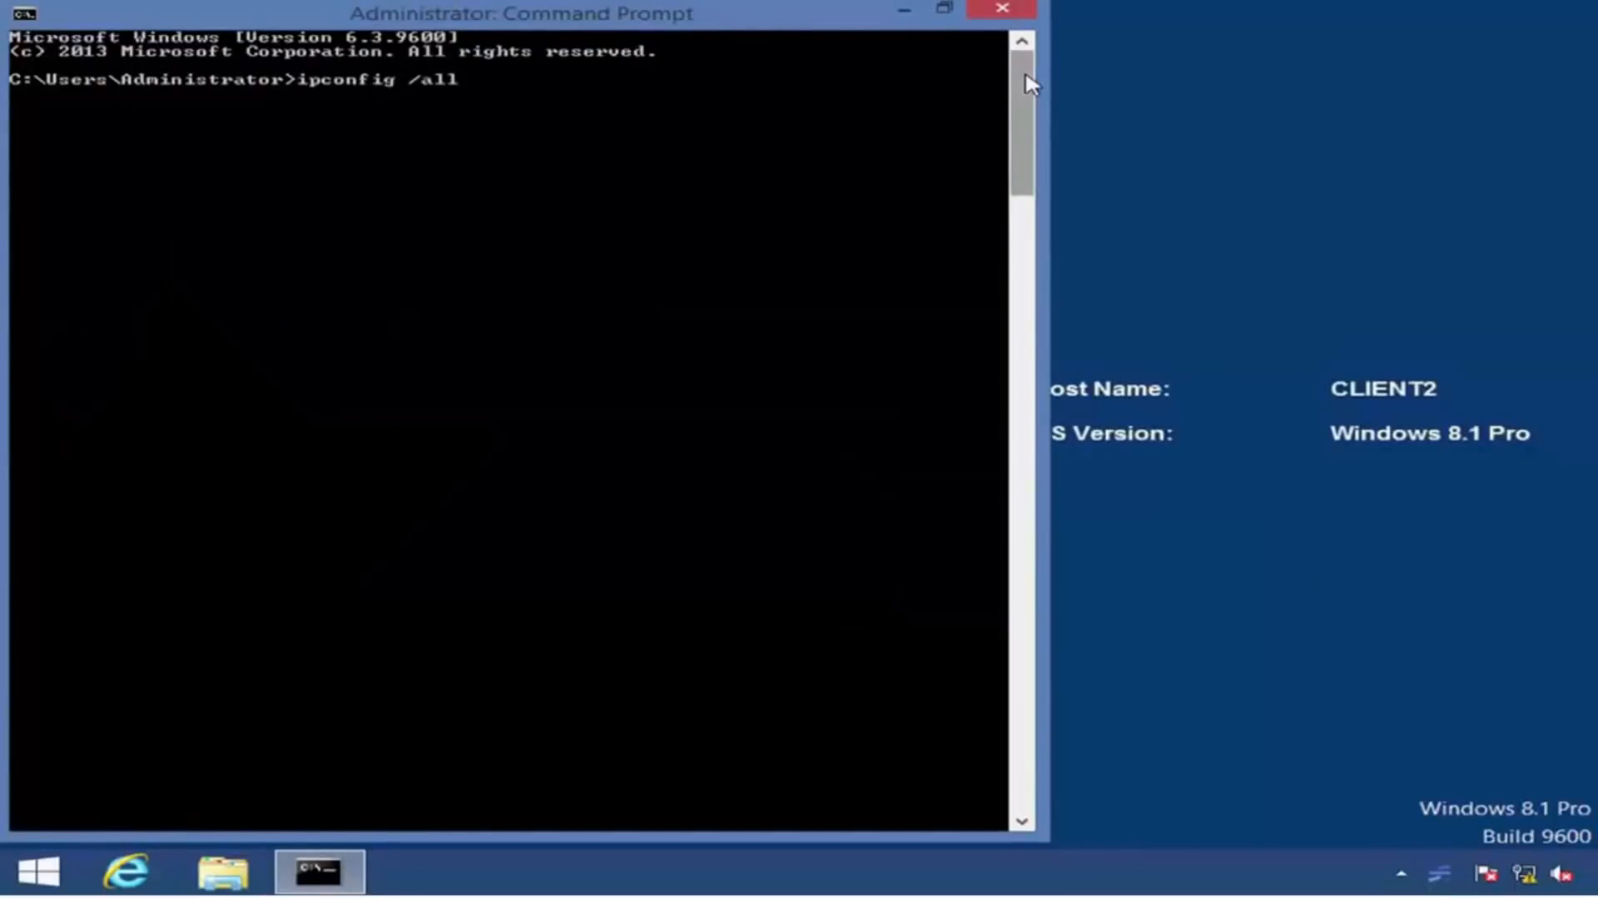
{"action": "key", "text": "Return"}
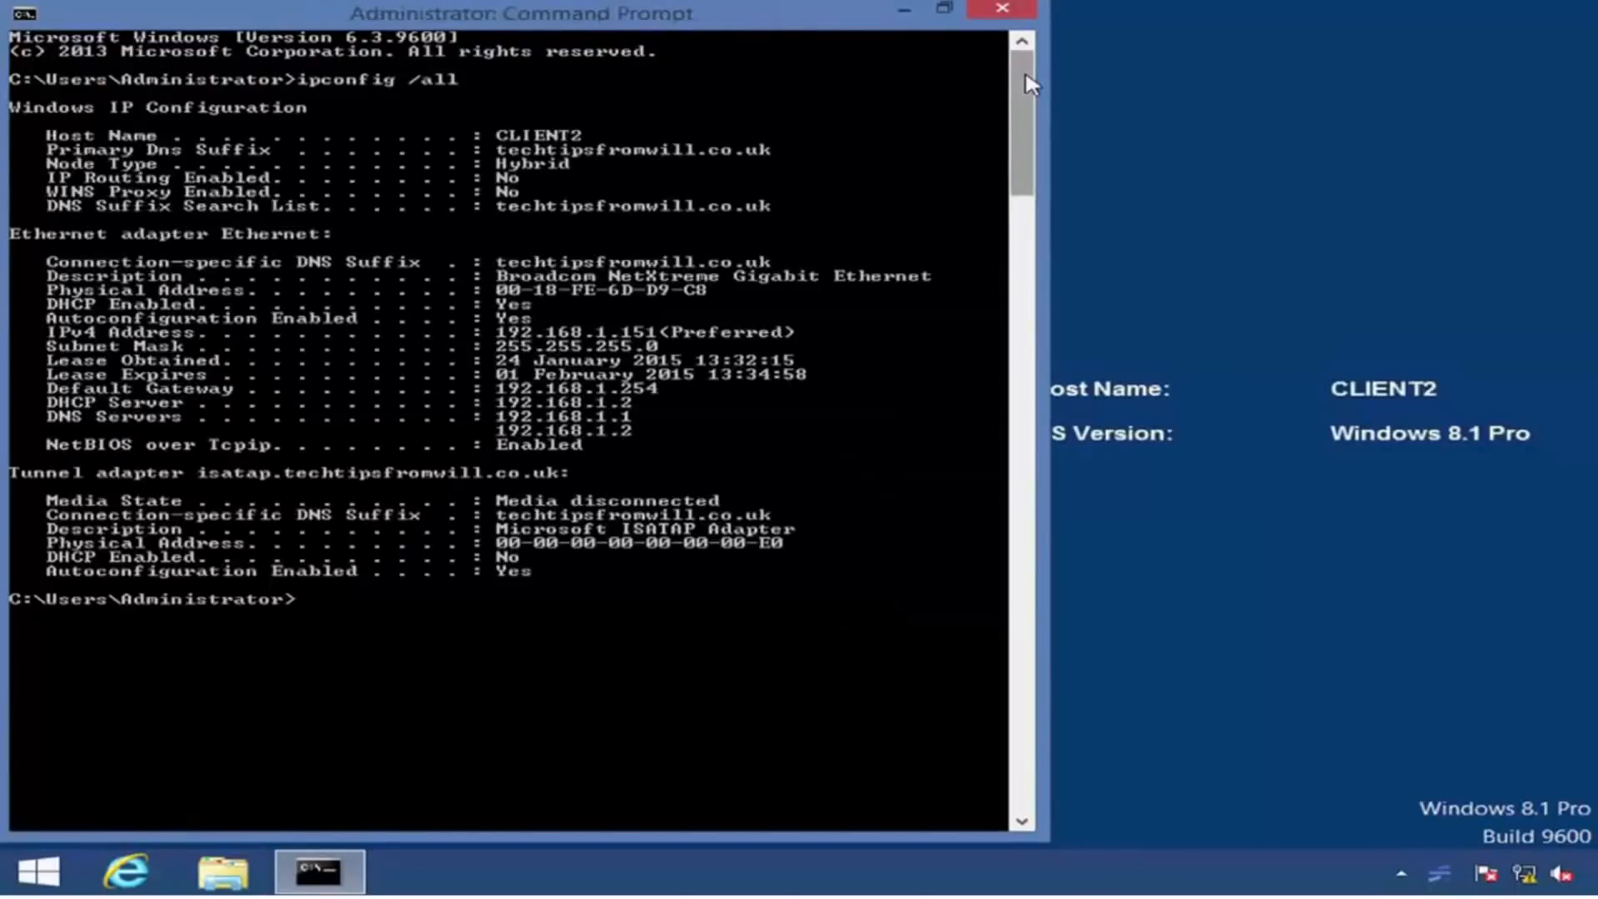